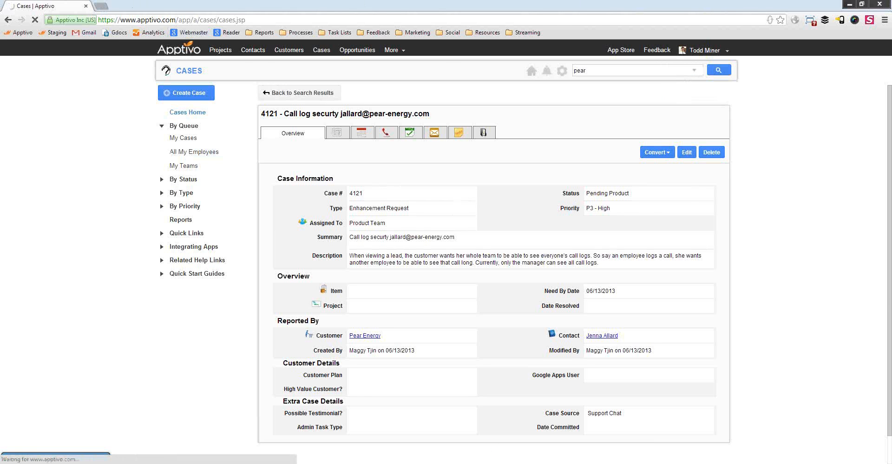
# Back in Chrome, log in to Apptivo with the other user's e-mail address and password.
pyautogui.hotkey('alt', 'Tab')
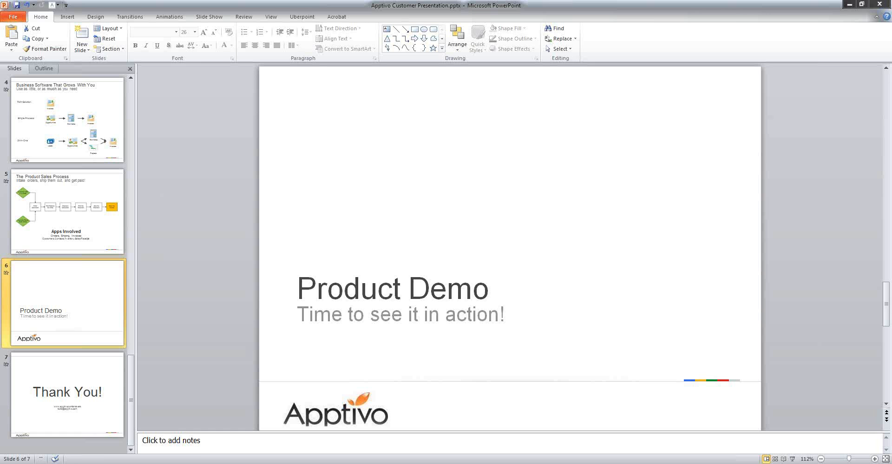
pyautogui.rightClick(140, 463)
pyautogui.click(137, 463)
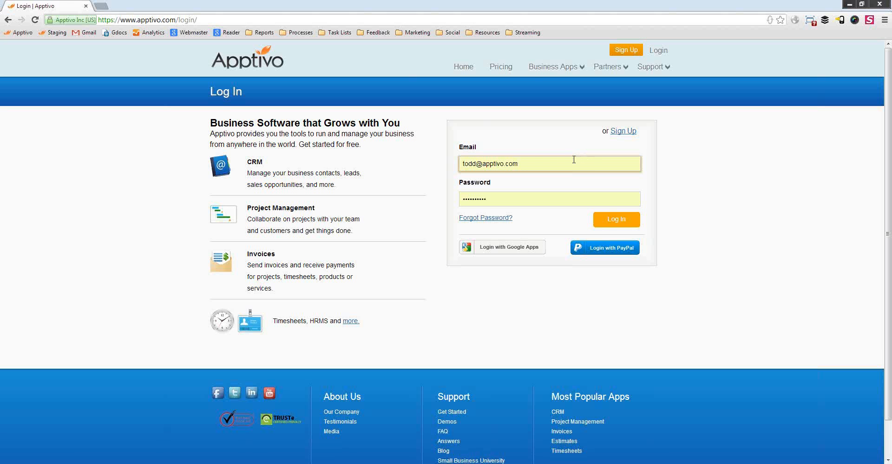
pyautogui.click(513, 163)
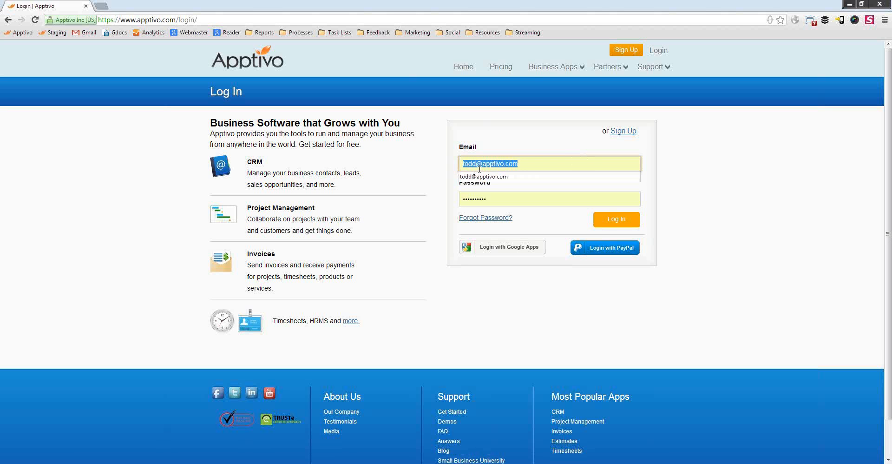
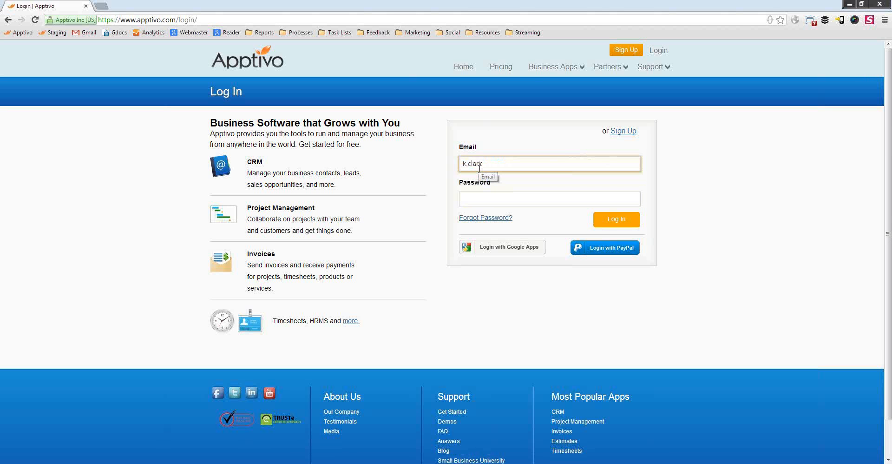
pyautogui.press('Tab')
pyautogui.write('**********')
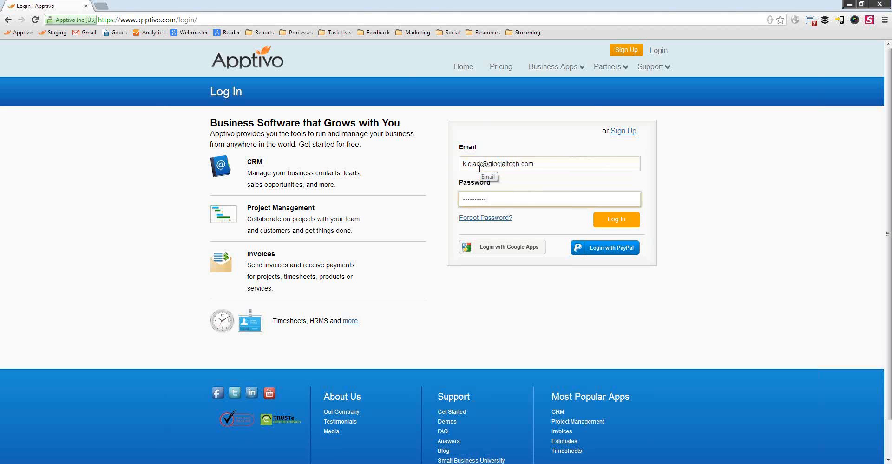
pyautogui.press('Return')
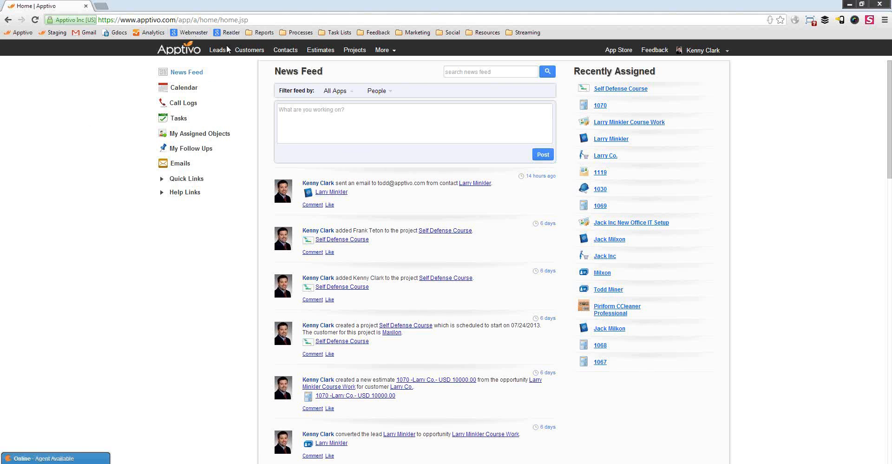
# Open the Tasks list from the additional apps menu.
pyautogui.click(383, 50)
pyautogui.moveTo(404, 152)
pyautogui.click(178, 119)
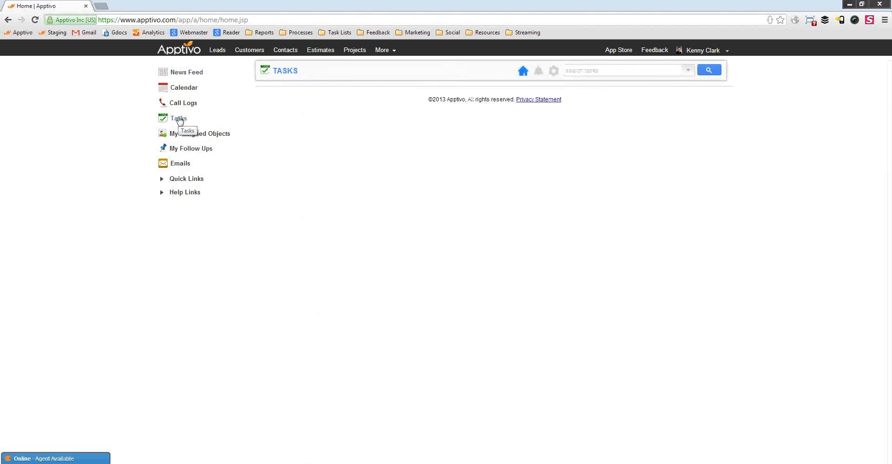
# Return to the News Feed and bring up More > Supply Chain, showing Orders and Suppliers.
pyautogui.click(187, 74)
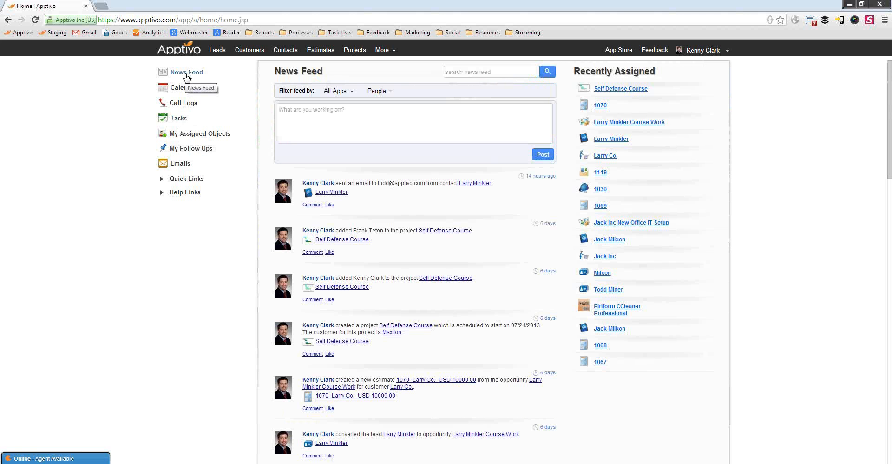
pyautogui.scroll(-15, 312, 301)
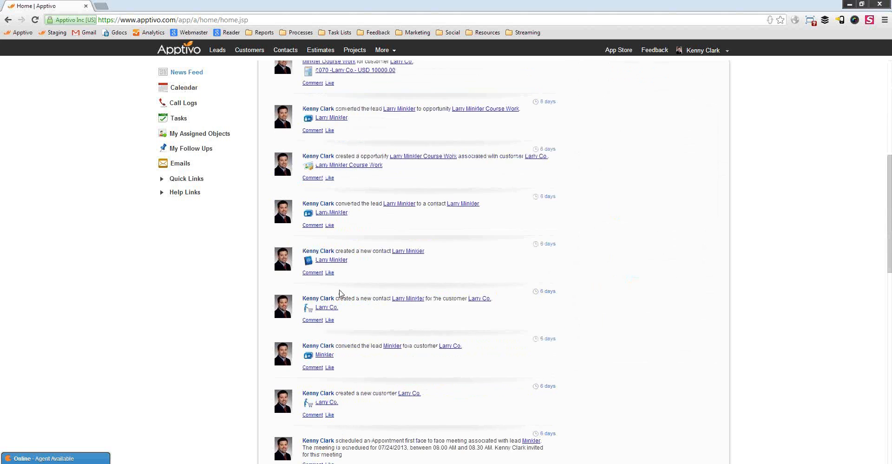
pyautogui.scroll(15, 312, 301)
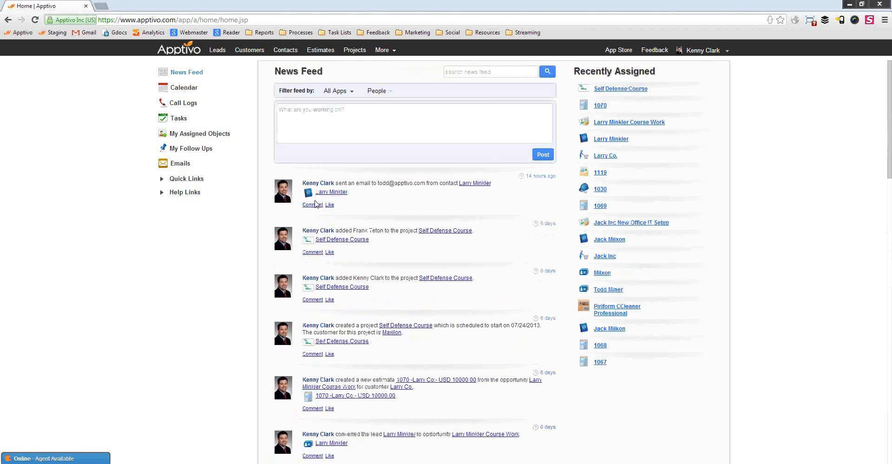
pyautogui.click(390, 54)
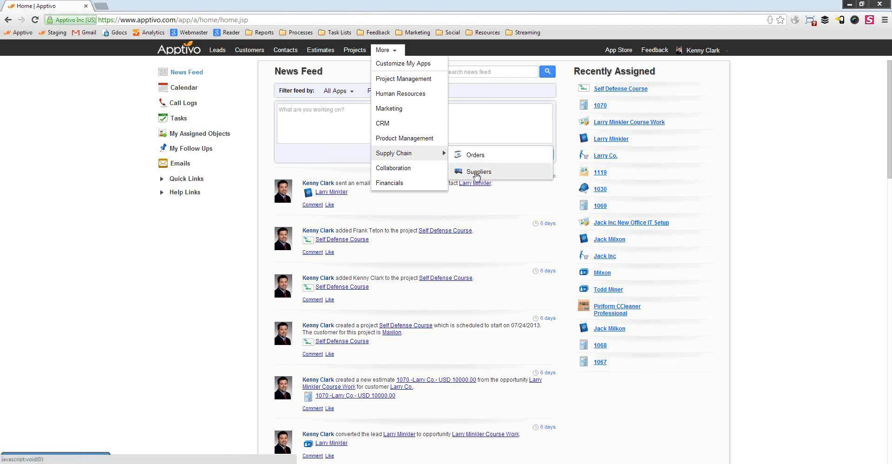
# Show The Product Sales Process slide with Inventory highlighted, then open Apptivo's App Store.
pyautogui.click(477, 176)
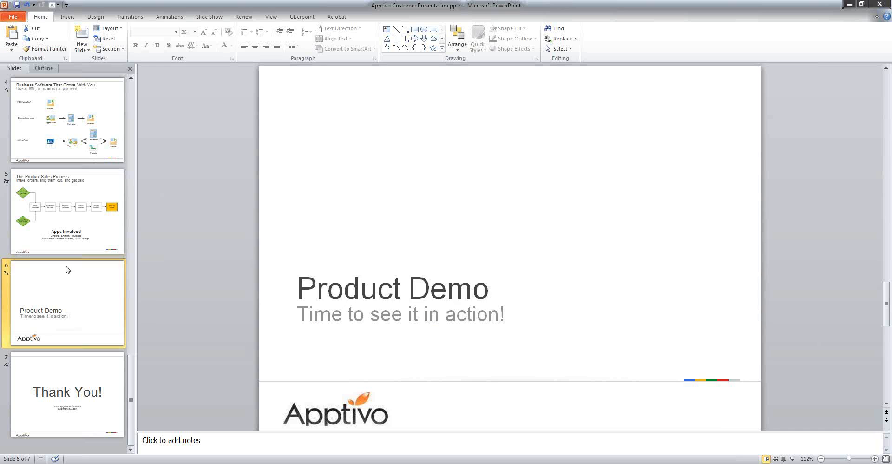
pyautogui.click(100, 233)
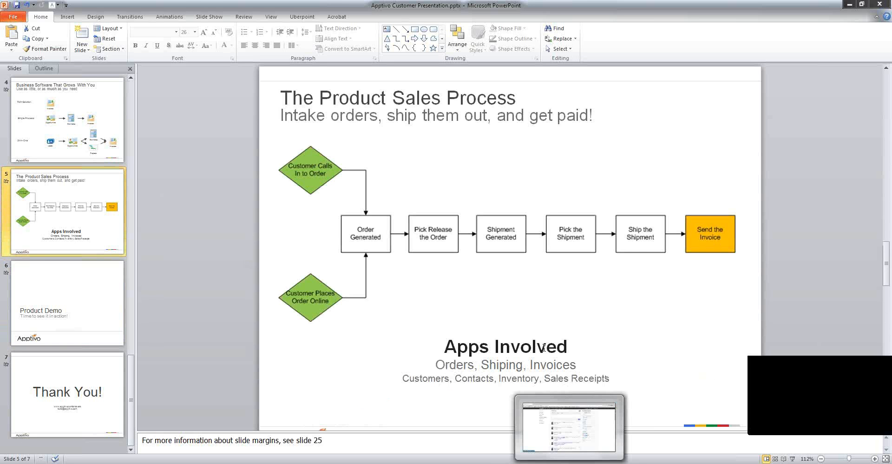
pyautogui.doubleClick(532, 378)
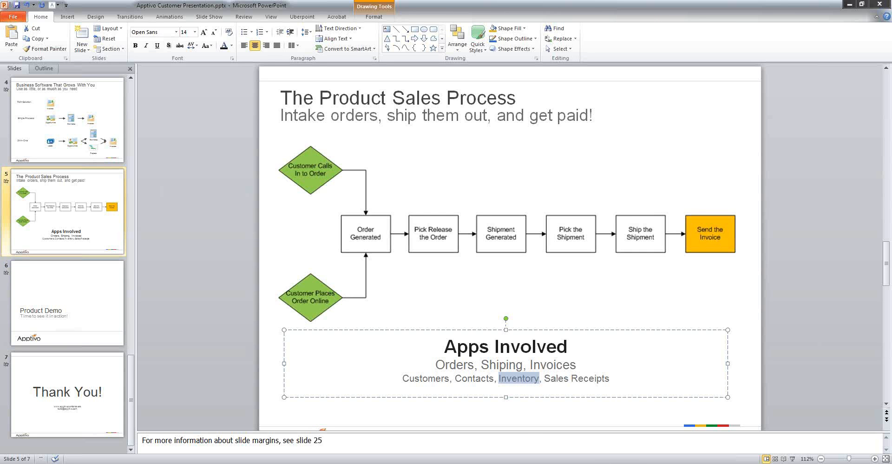
pyautogui.hotkey('alt', 'Tab')
pyautogui.click(616, 51)
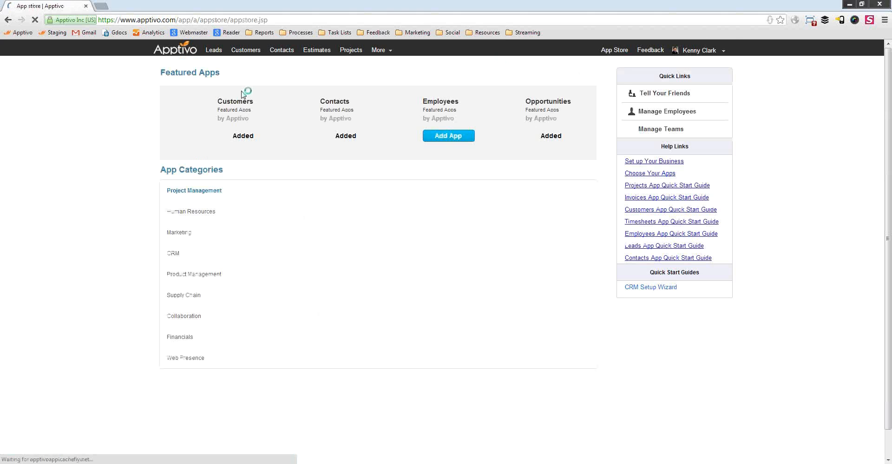
# In Supply Chain, remove Suppliers and add Shipping, Inventory Management and Receiving.
pyautogui.click(195, 295)
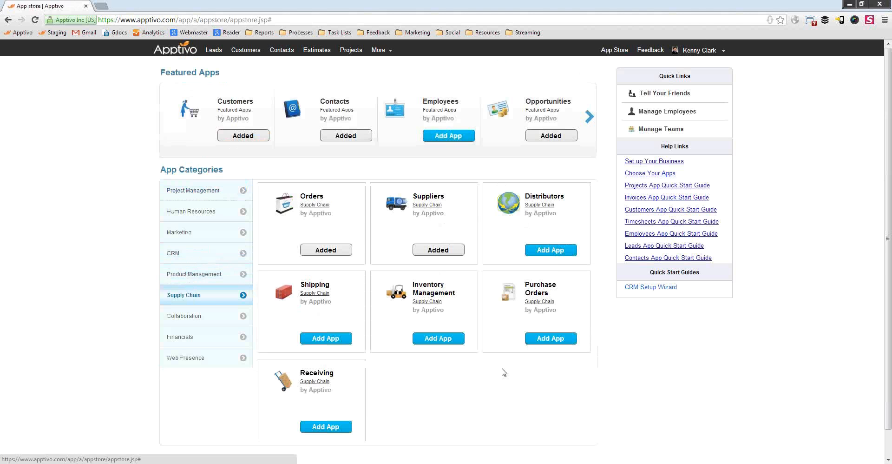
pyautogui.click(423, 251)
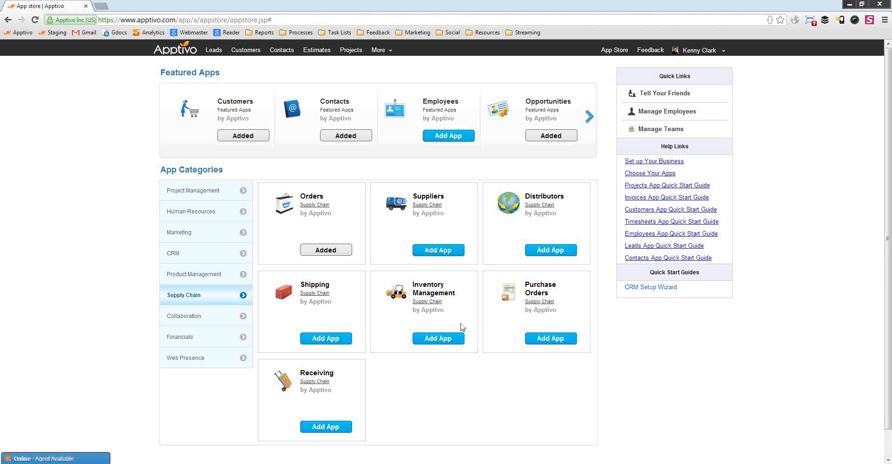
pyautogui.scroll(-1, 494, 398)
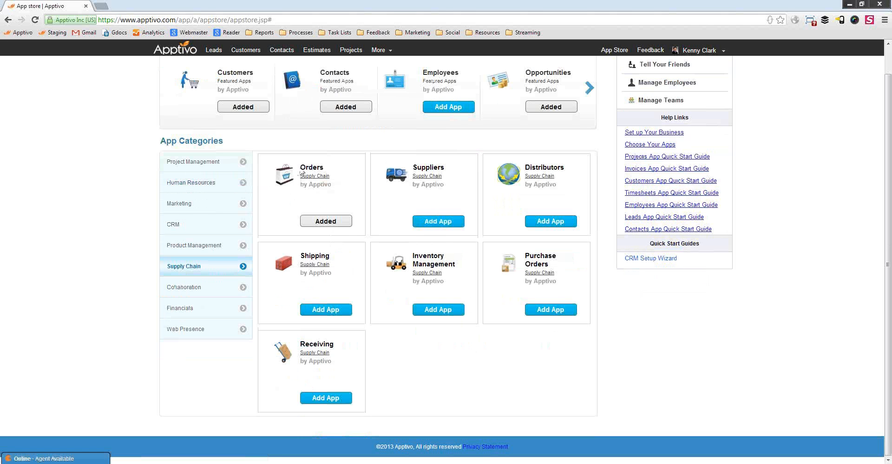
pyautogui.click(339, 311)
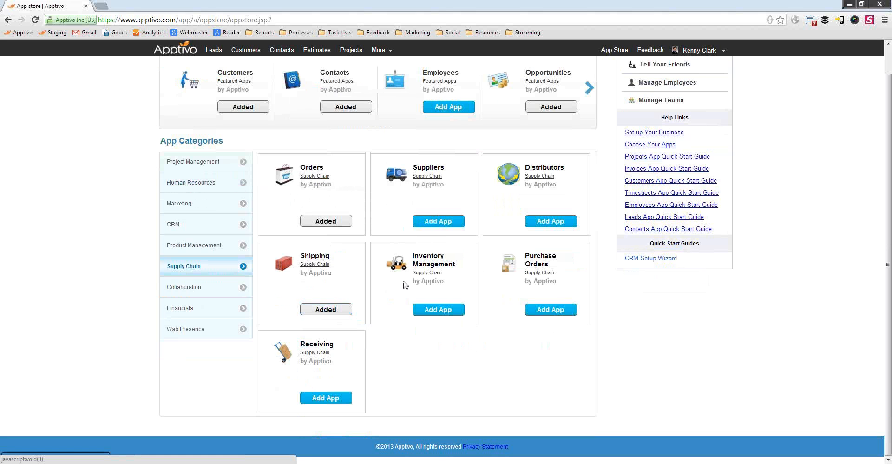
pyautogui.click(445, 310)
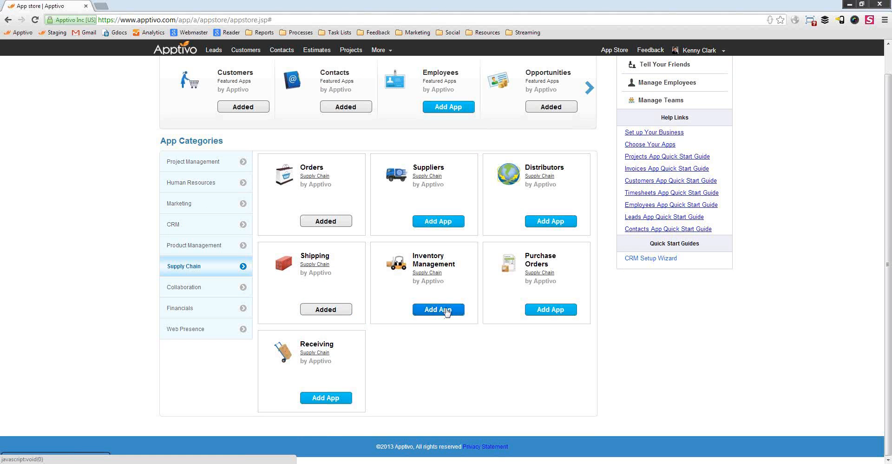
pyautogui.click(324, 399)
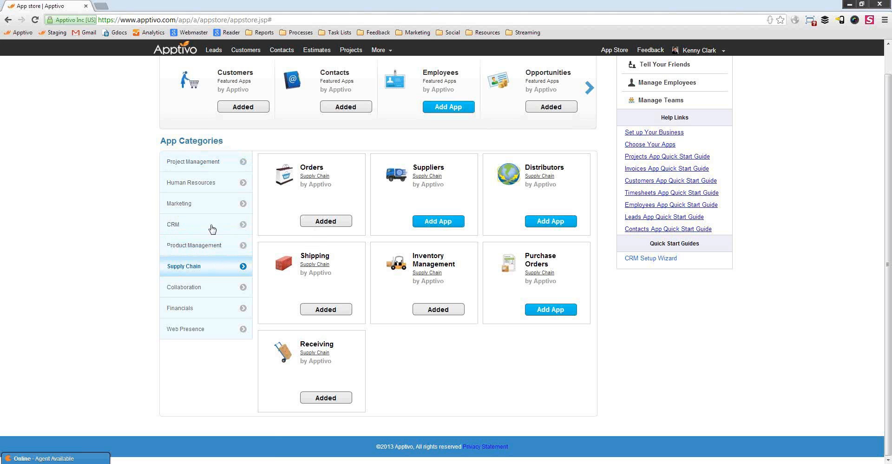
# Review the apps in the Financials and CRM categories.
pyautogui.click(215, 310)
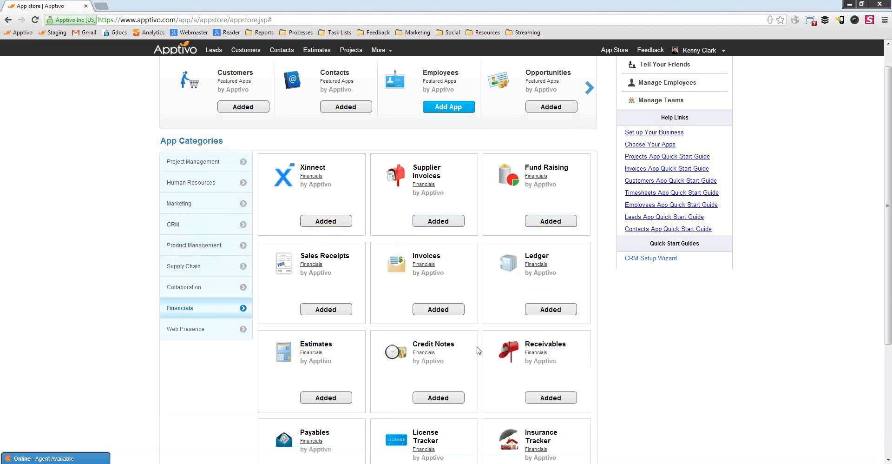
pyautogui.scroll(-1, 422, 293)
pyautogui.scroll(-2, 372, 288)
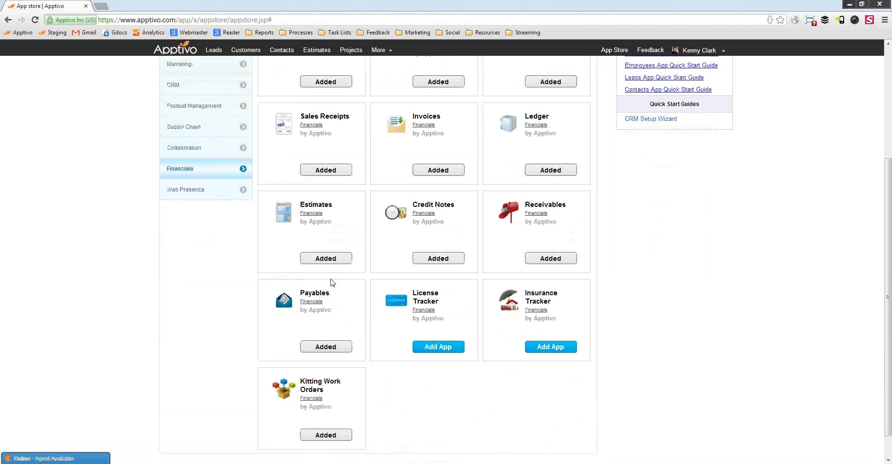
pyautogui.scroll(1, 300, 372)
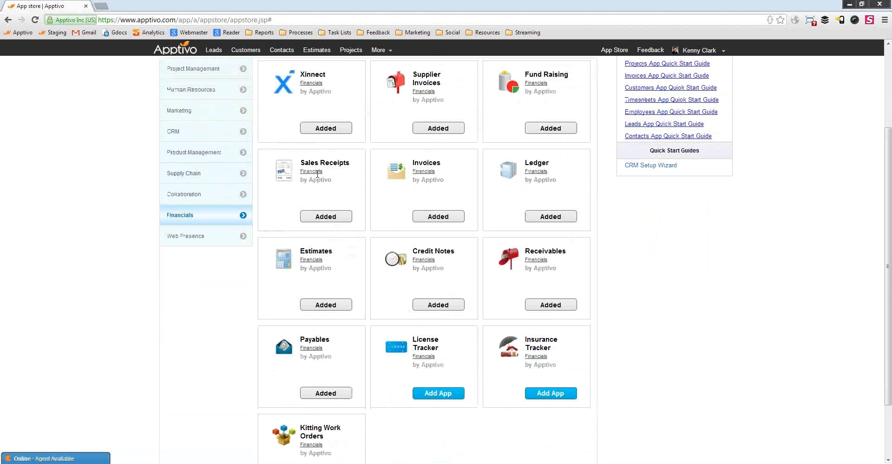
pyautogui.scroll(2, 309, 216)
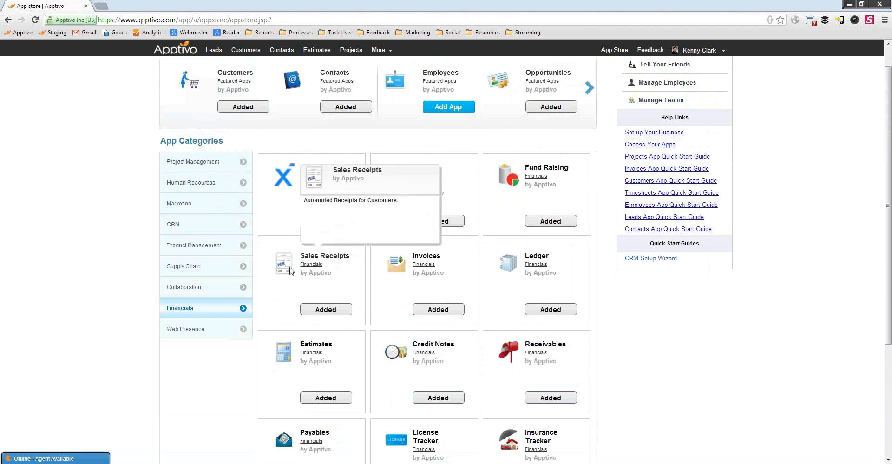
pyautogui.click(211, 230)
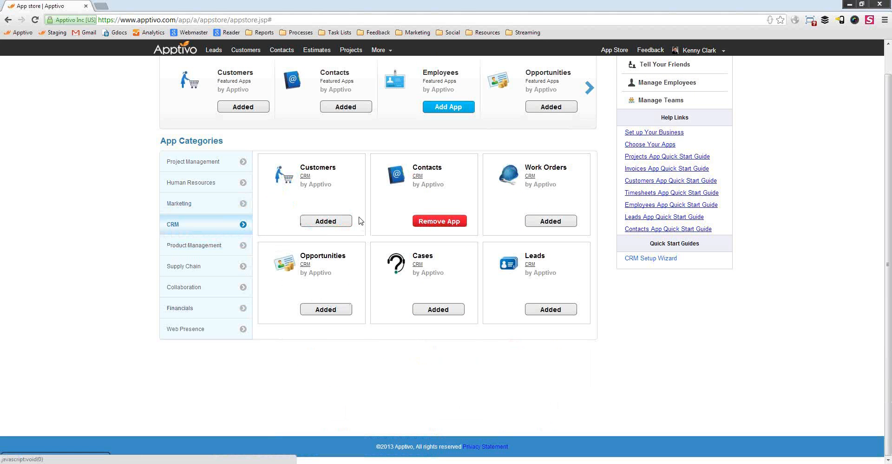
pyautogui.scroll(1, 404, 228)
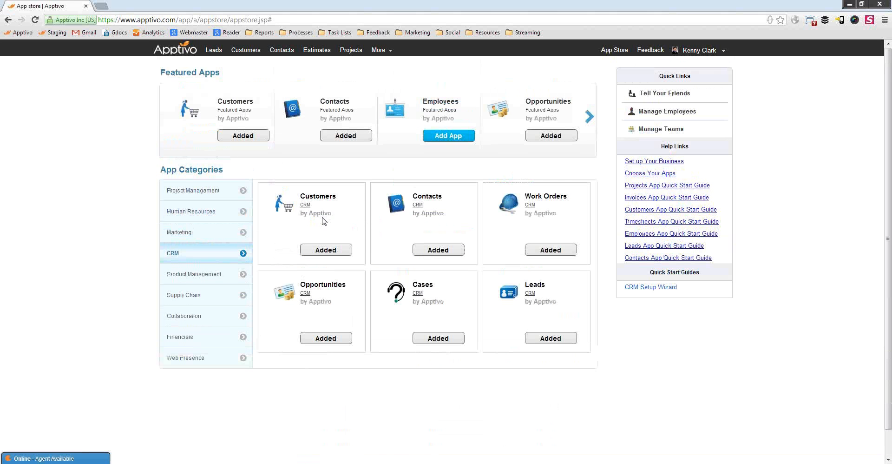
# Go from the home page to the Orders app and start a blank Create Order form.
pyautogui.click(185, 53)
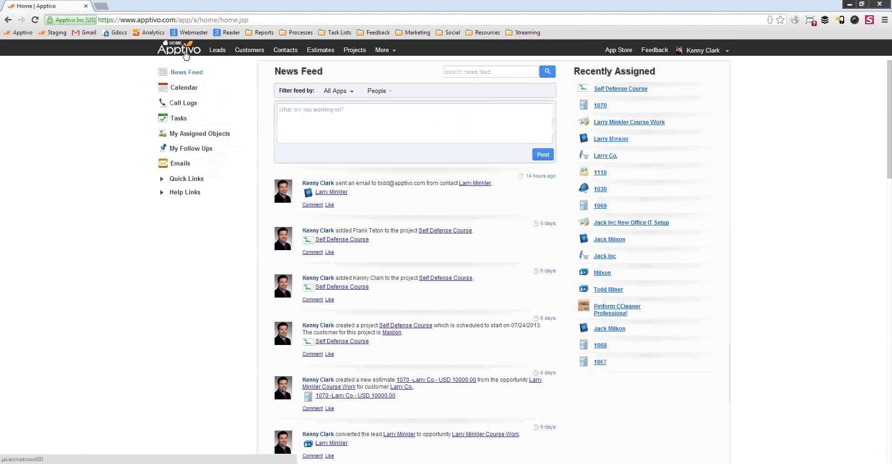
pyautogui.click(388, 54)
pyautogui.moveTo(418, 157)
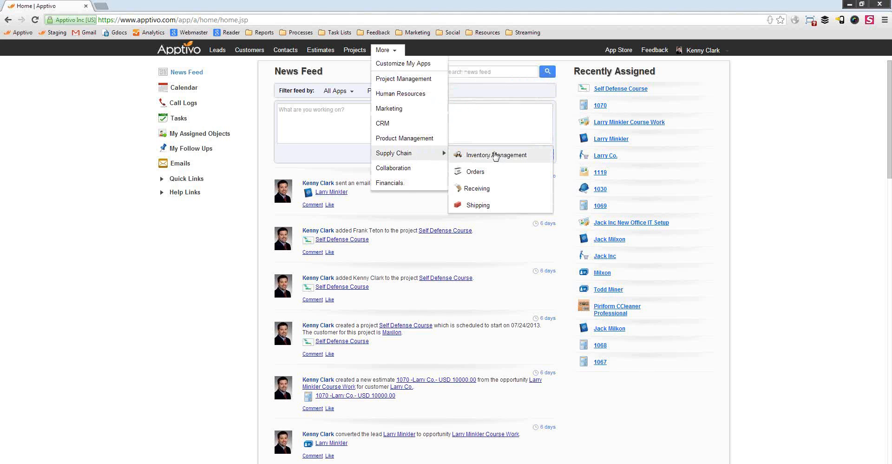
pyautogui.click(475, 173)
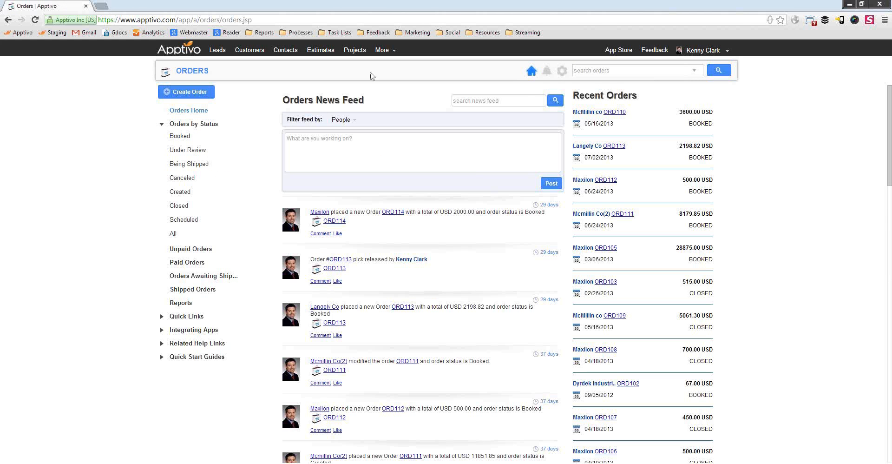
pyautogui.click(192, 92)
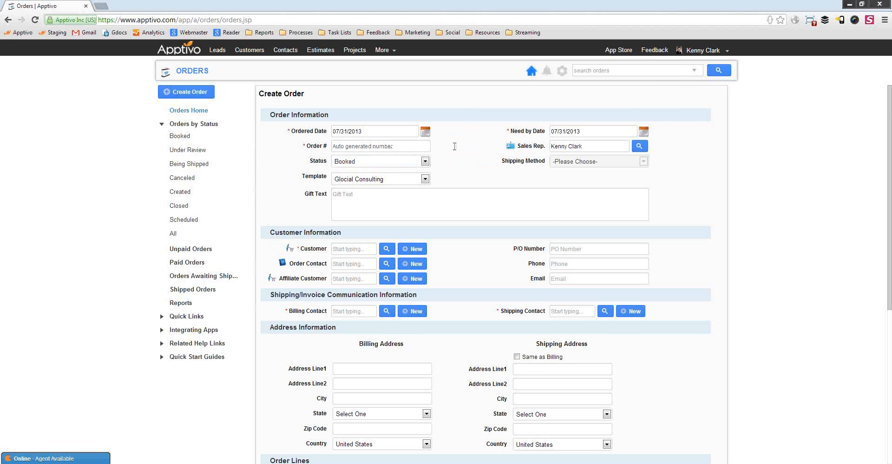
pyautogui.scroll(-1, 454, 145)
pyautogui.scroll(1, 458, 129)
pyautogui.click(388, 163)
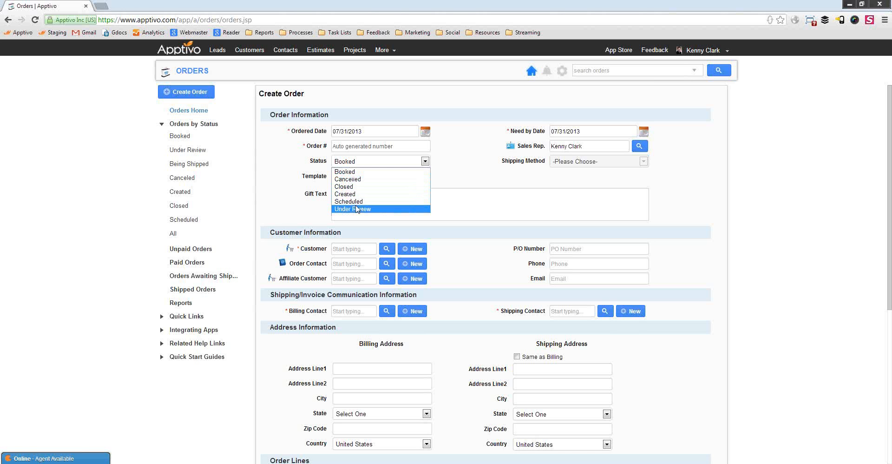
pyautogui.click(482, 164)
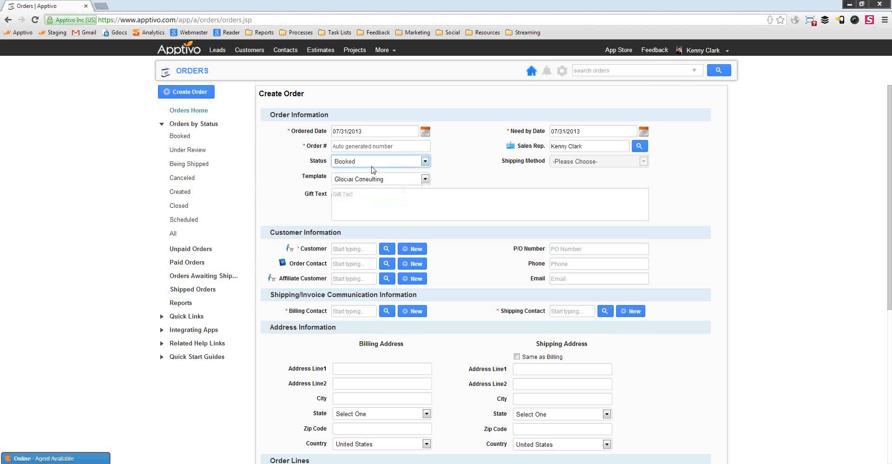
pyautogui.click(414, 164)
pyautogui.click(464, 176)
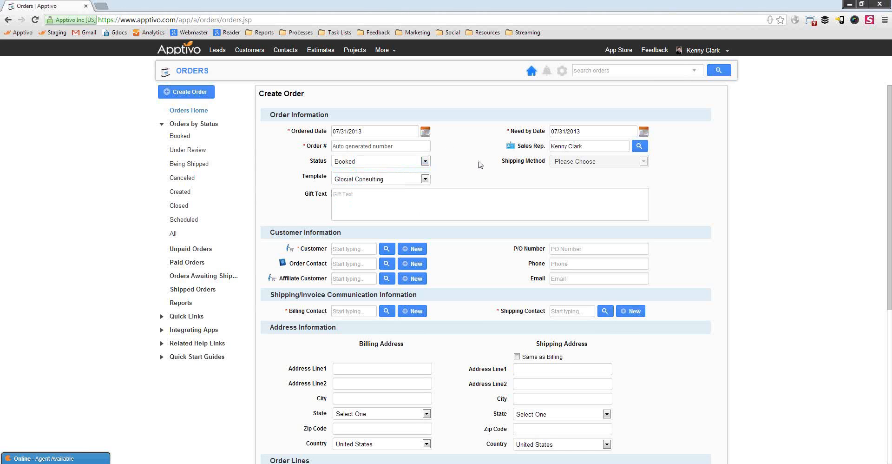
pyautogui.tripleClick(571, 148)
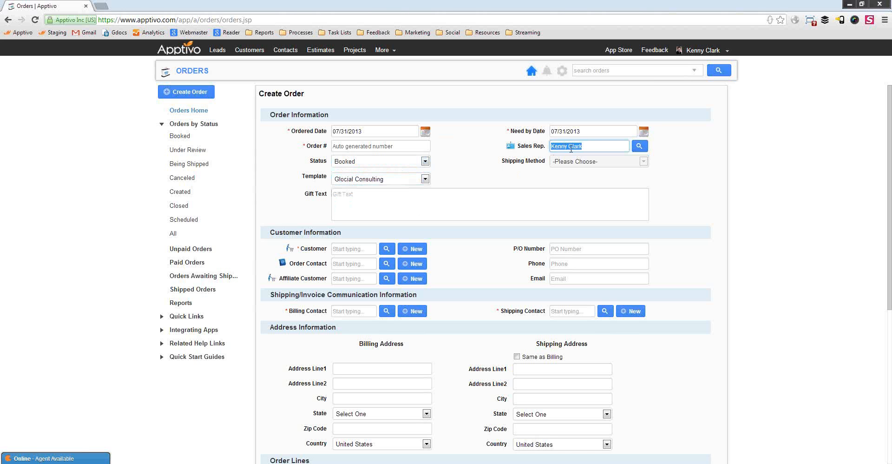
pyautogui.click(481, 171)
pyautogui.scroll(-1, 456, 114)
pyautogui.click(424, 132)
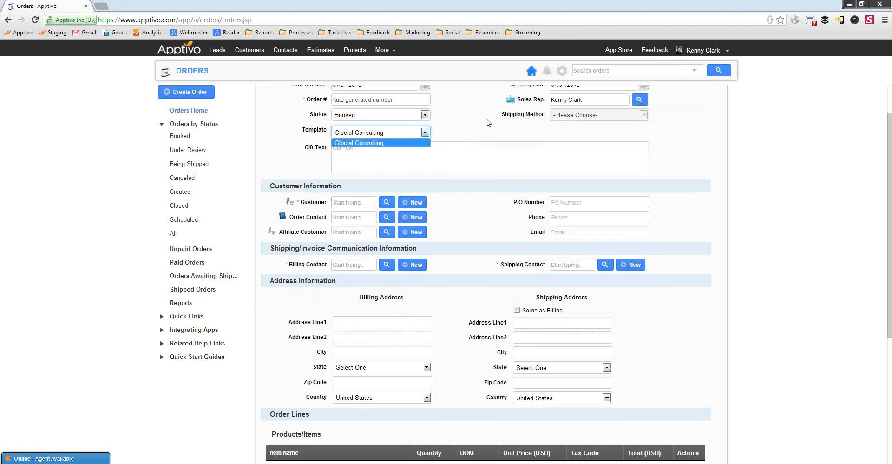
pyautogui.click(479, 127)
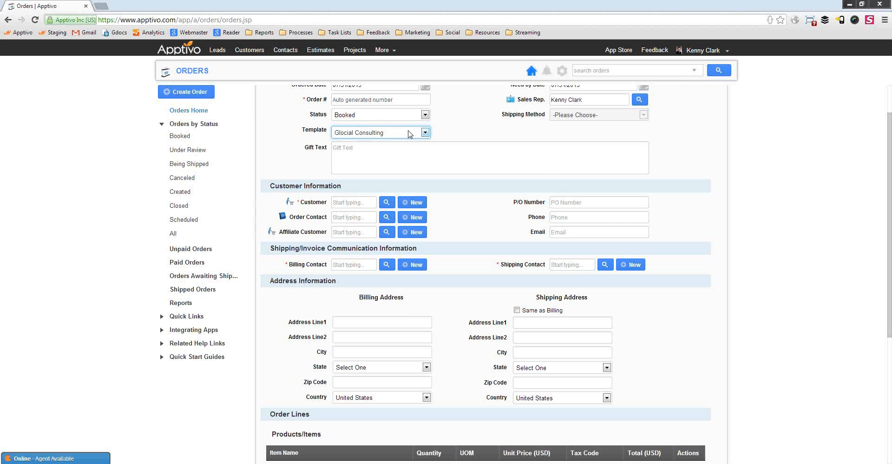
# Set the order's customer to Maxilon.
pyautogui.scroll(-1, 304, 151)
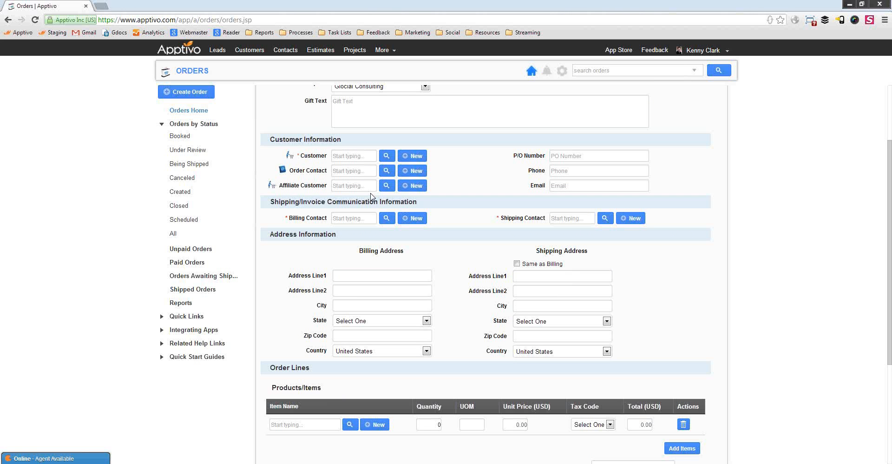
pyautogui.click(360, 158)
pyautogui.write('Max')
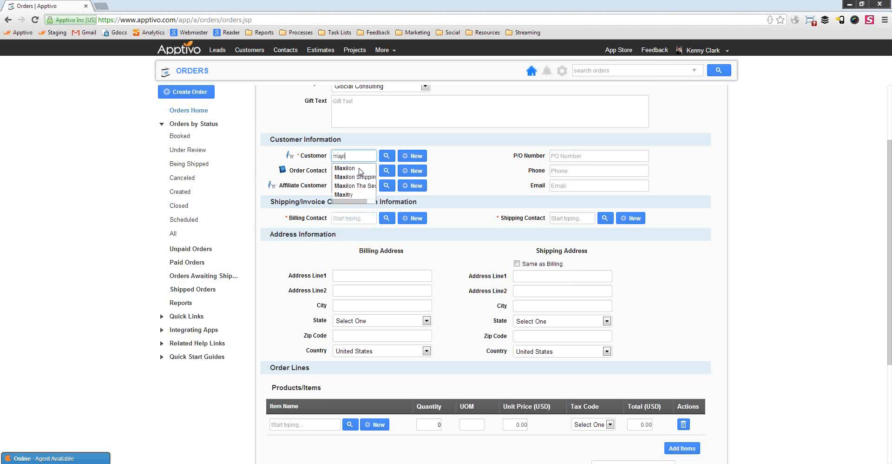
pyautogui.click(355, 167)
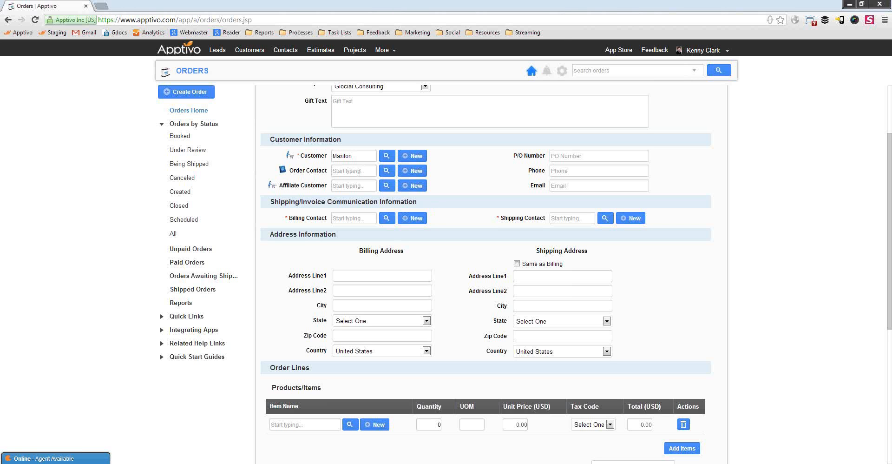
# Leave the Affiliate Customer, P/O Number, phone and email fields blank.
pyautogui.click(354, 187)
pyautogui.click(579, 156)
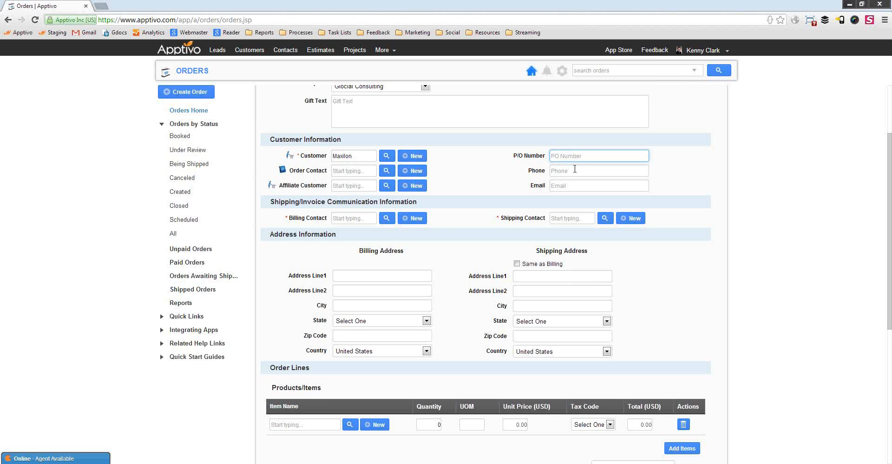
pyautogui.click(574, 170)
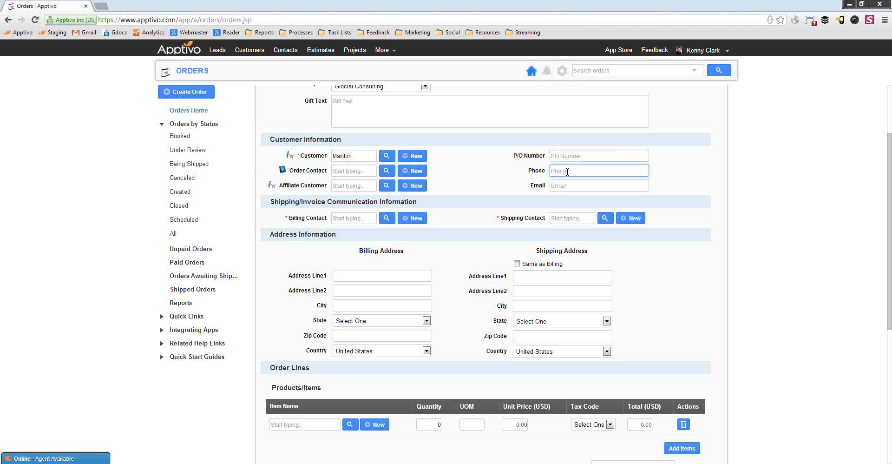
pyautogui.click(567, 187)
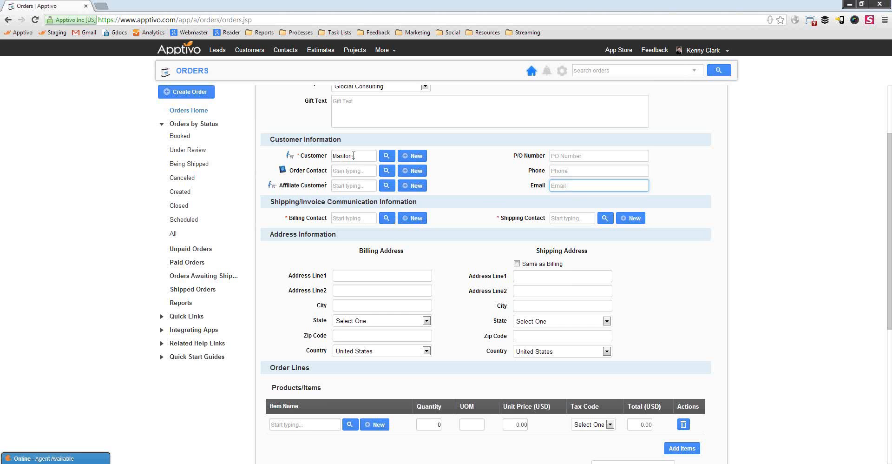
pyautogui.click(410, 219)
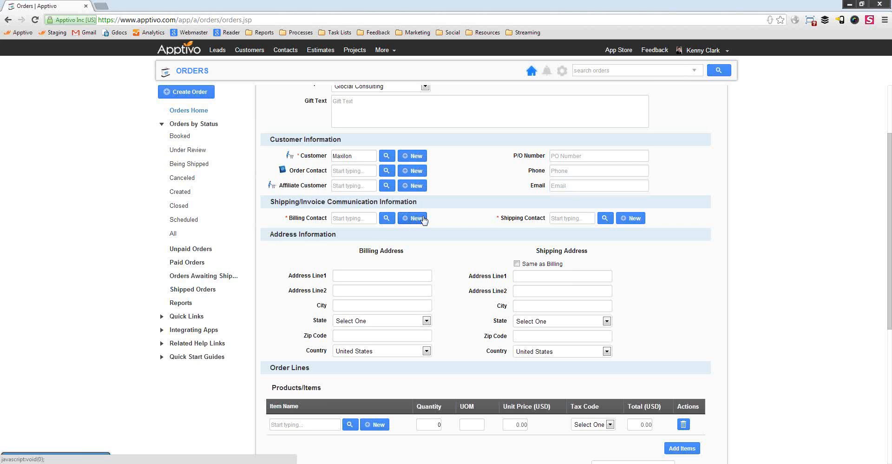
# Start a new billing contact and enter its first and last name, e-mail and phone.
pyautogui.click(424, 219)
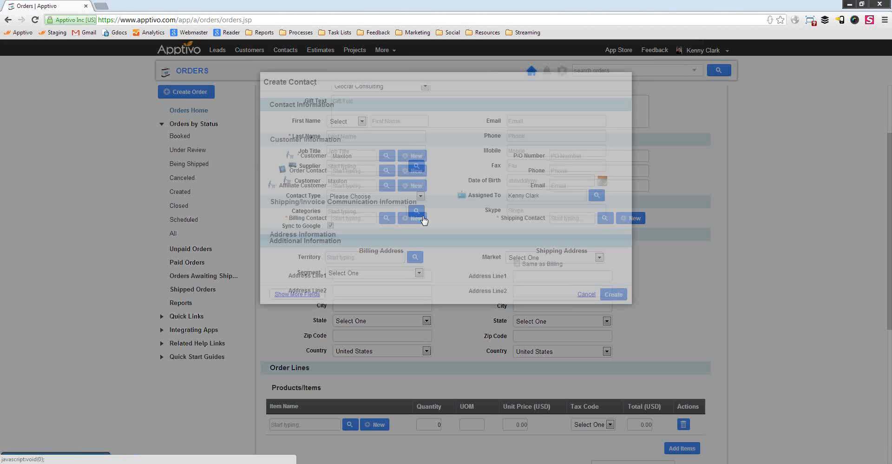
pyautogui.click(413, 122)
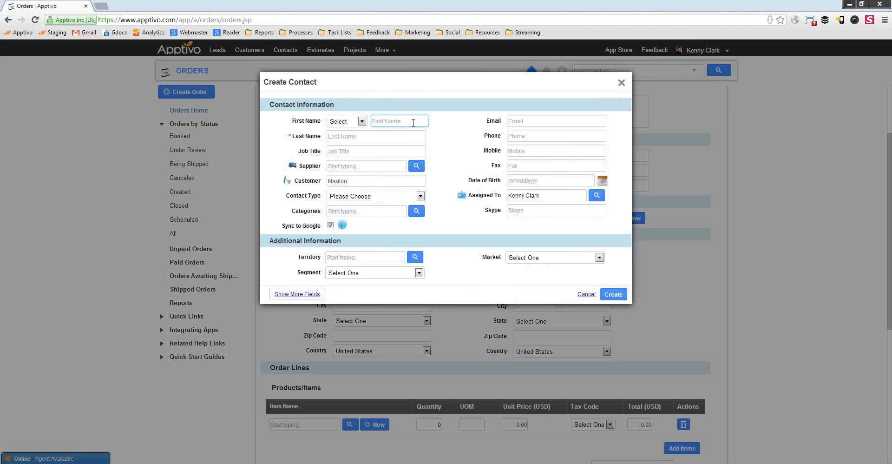
pyautogui.press('Tab')
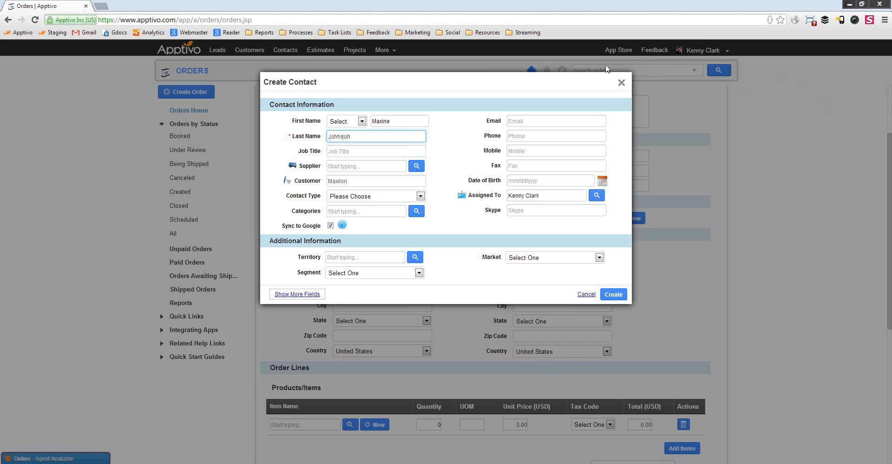
pyautogui.click(560, 121)
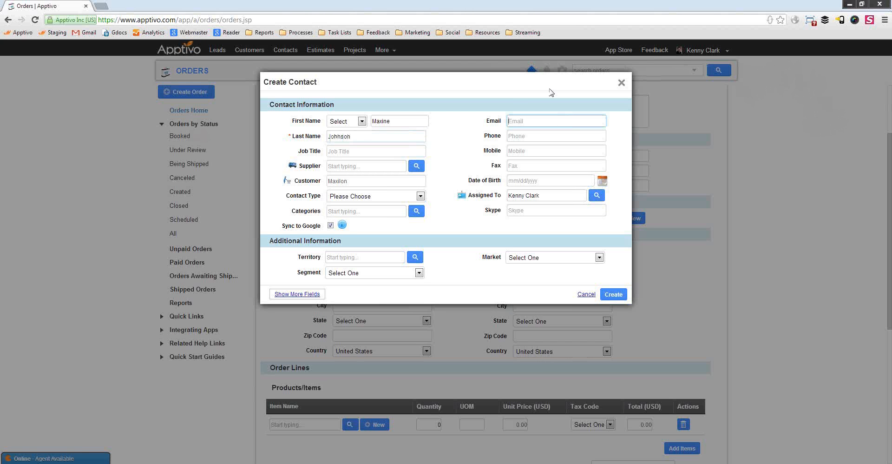
pyautogui.press('Tab')
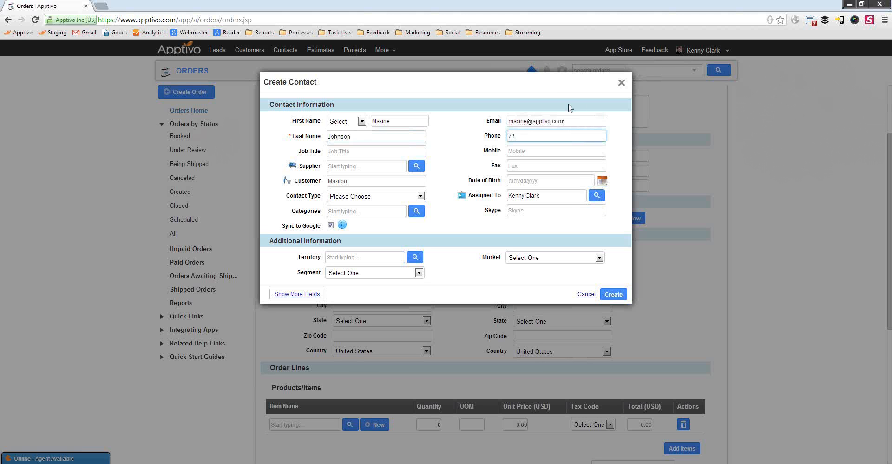
# Set the contact type to Billing and save it as the order's billing contact.
pyautogui.click(613, 294)
pyautogui.click(548, 284)
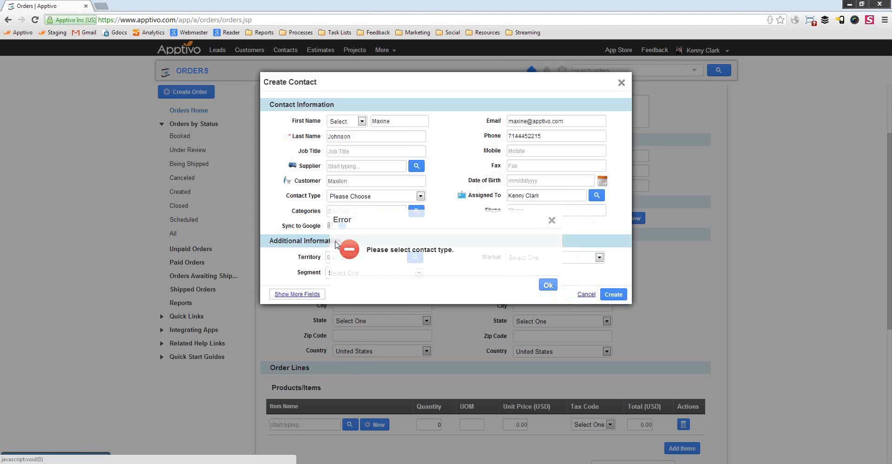
pyautogui.click(351, 197)
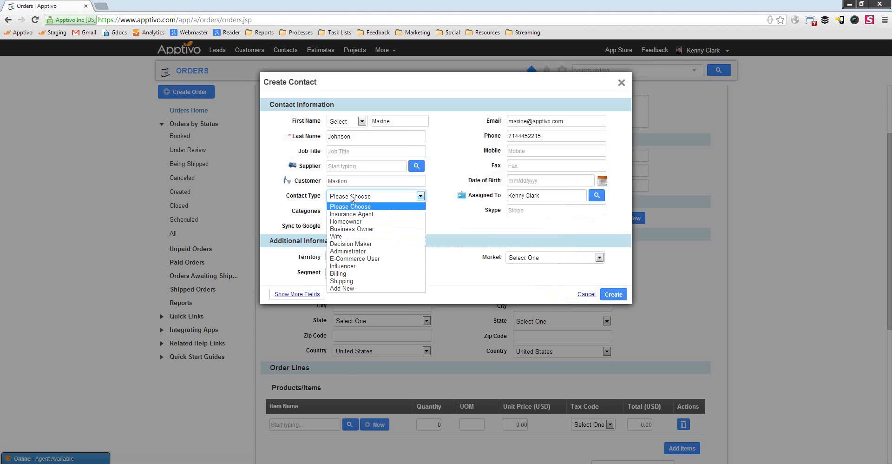
pyautogui.click(338, 273)
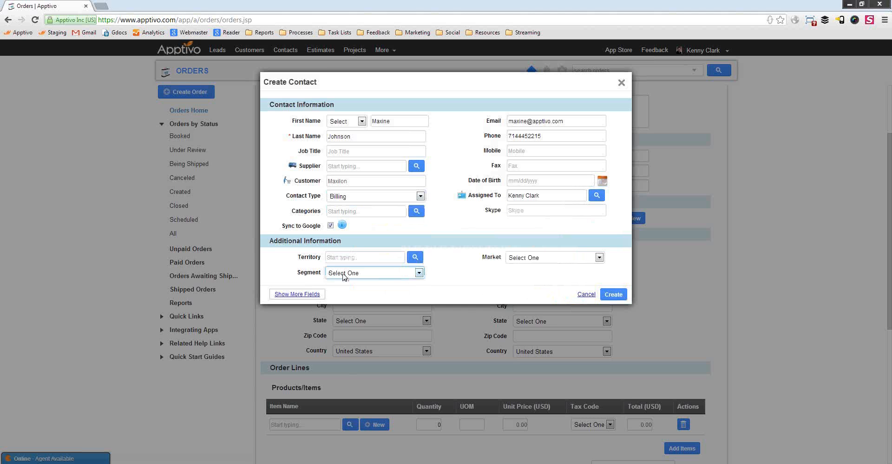
pyautogui.click(614, 295)
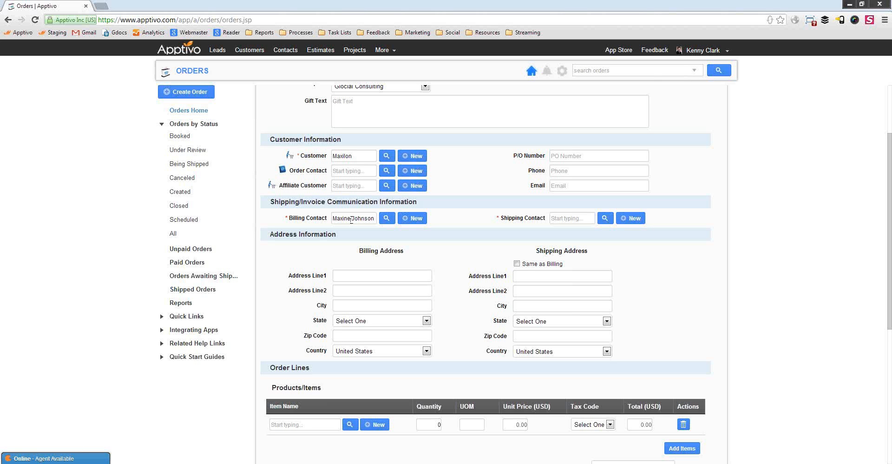
# Enter the billing address street line and city.
pyautogui.moveTo(362, 218); pyautogui.dragTo(332, 219)
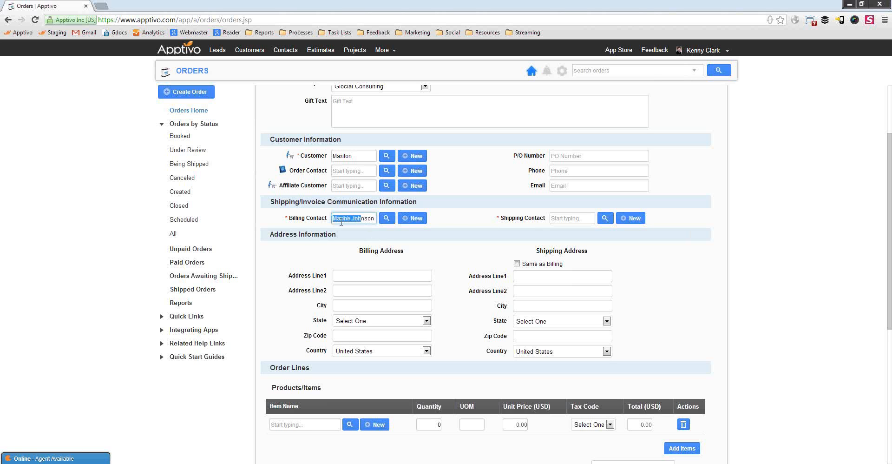
pyautogui.click(442, 252)
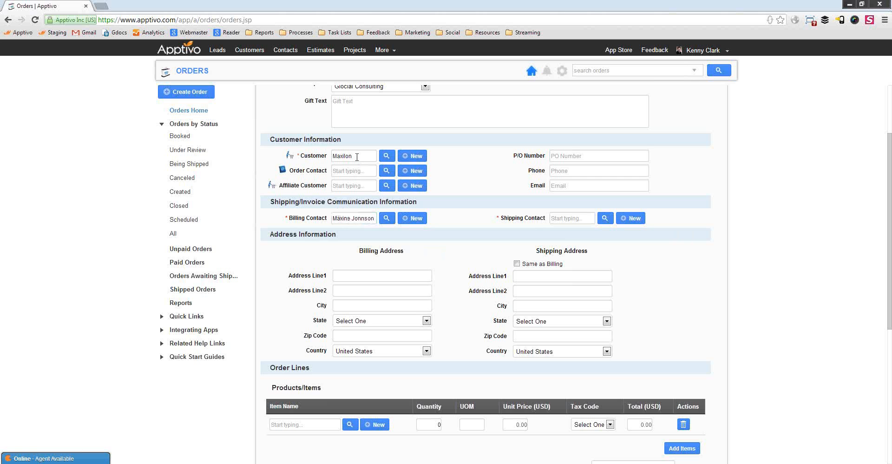
pyautogui.moveTo(374, 218); pyautogui.dragTo(331, 219)
pyautogui.click(383, 254)
pyautogui.click(372, 280)
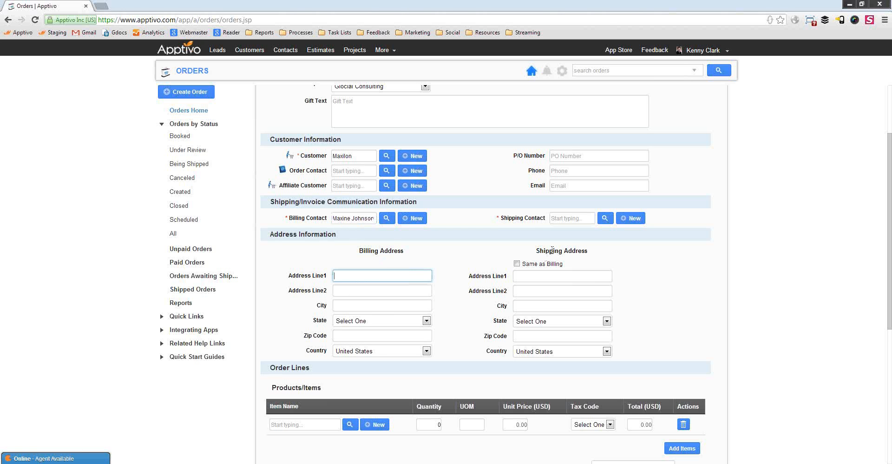
pyautogui.press('Tab')
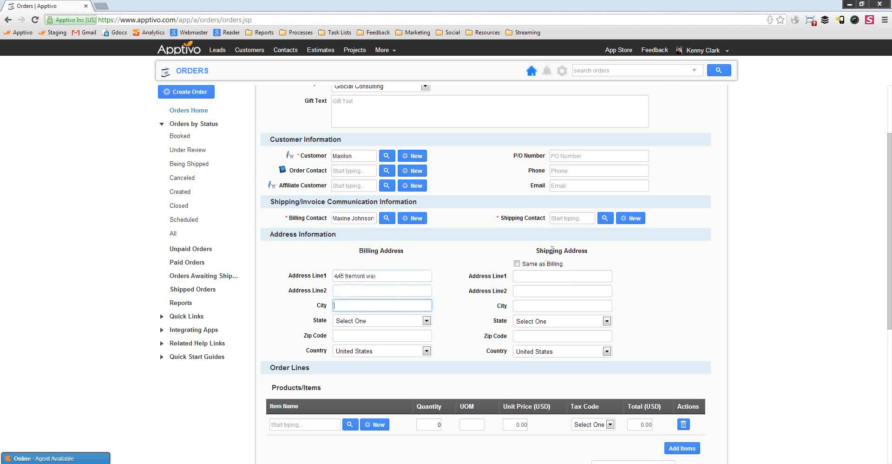
pyautogui.write('orange')
# Complete the billing state and zip code, then open the shipping contact search.
pyautogui.press('Tab')
pyautogui.press('c')
pyautogui.press('Tab')
pyautogui.write('92485')
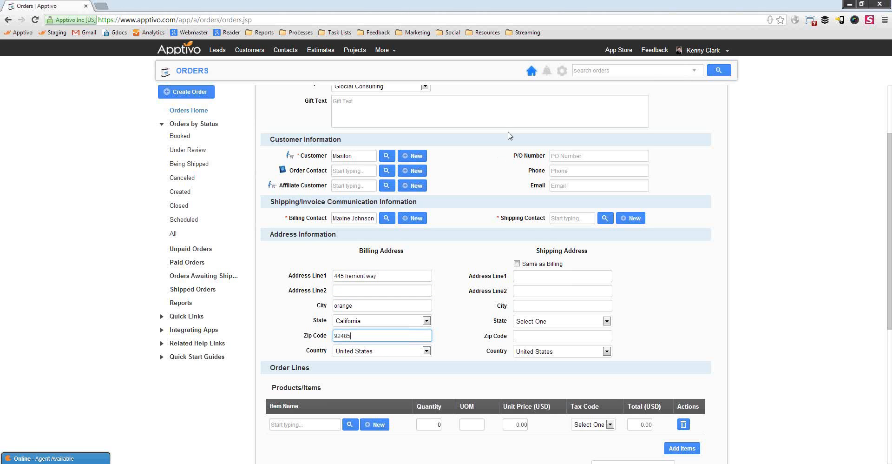
pyautogui.click(656, 265)
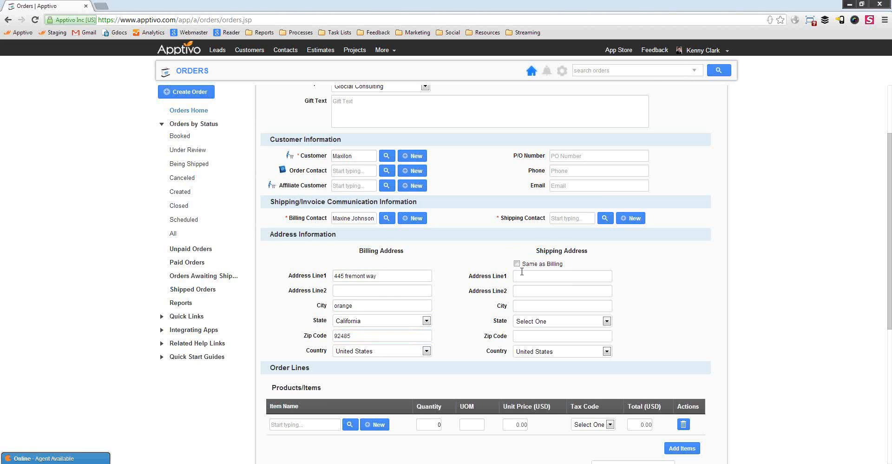
pyautogui.click(604, 218)
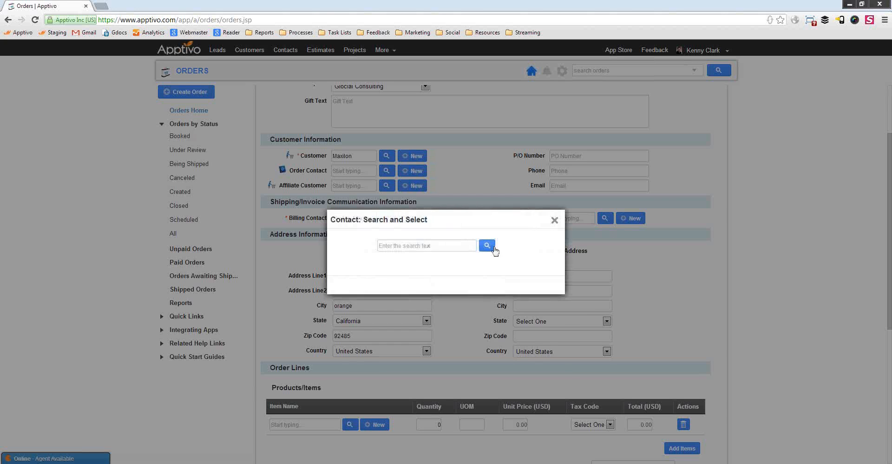
# Choose an existing contact as the shipping contact, filling in the shipping address.
pyautogui.click(487, 246)
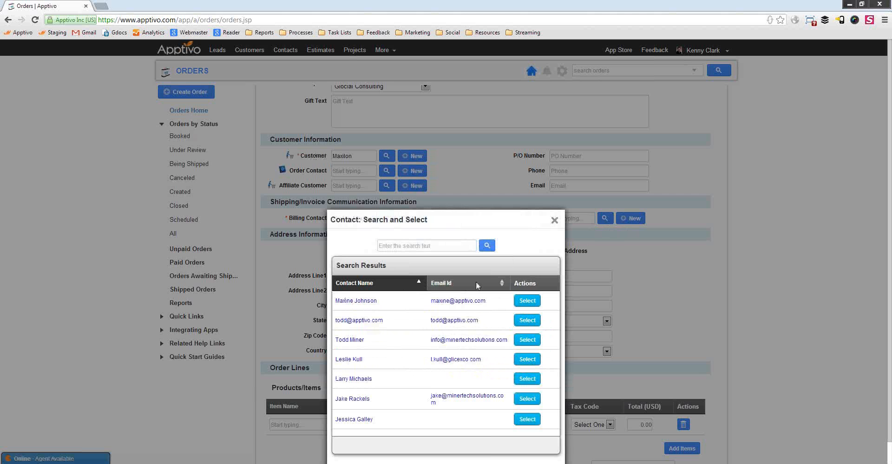
pyautogui.click(358, 359)
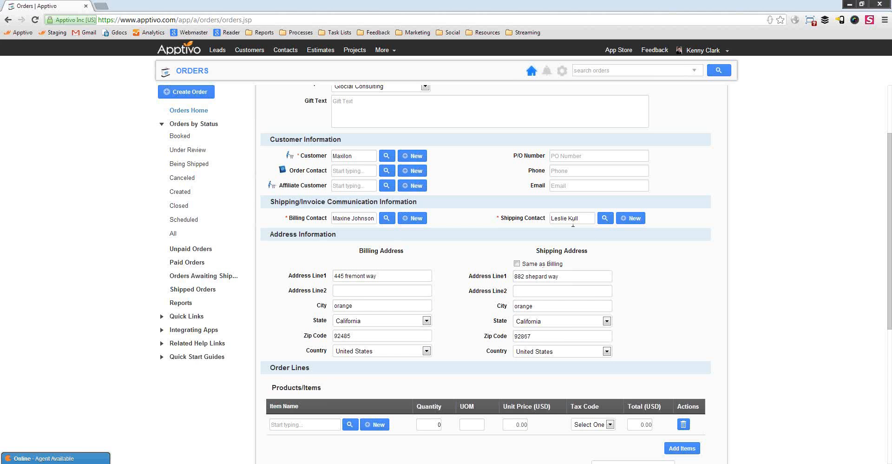
pyautogui.moveTo(578, 218); pyautogui.dragTo(556, 219)
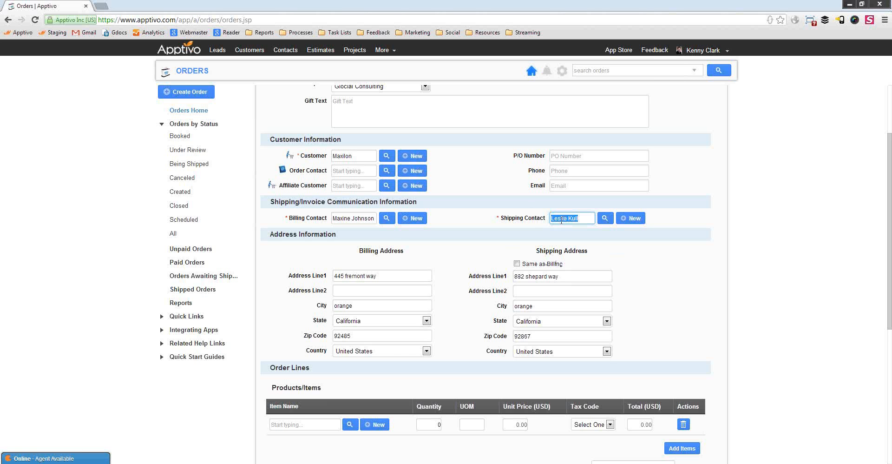
pyautogui.click(586, 220)
# Add the new item 'Hp Server Class A' priced at 2500 as the first order line.
pyautogui.scroll(-4, 717, 325)
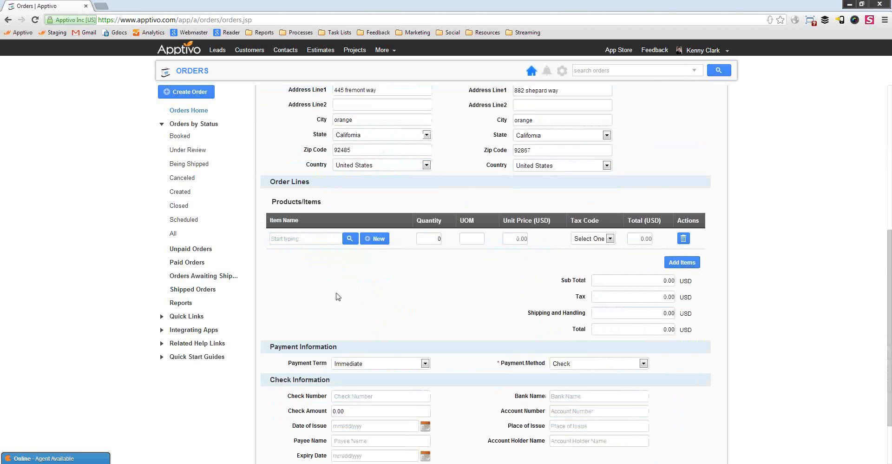
pyautogui.scroll(-2, 338, 297)
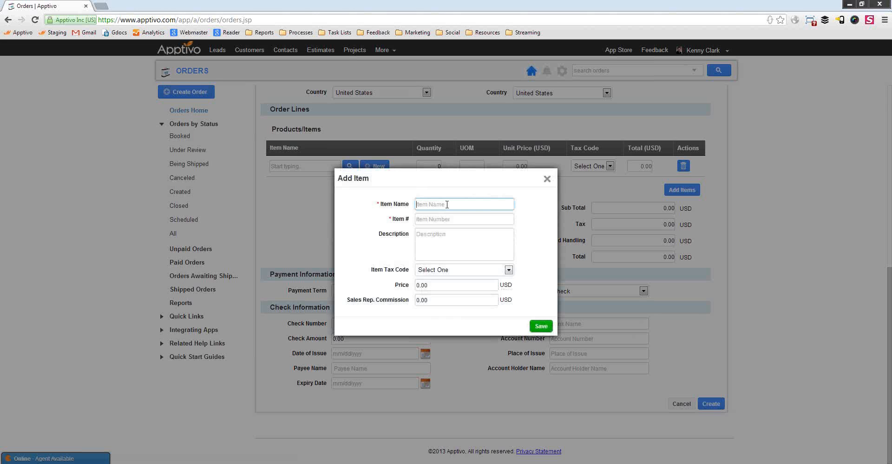
pyautogui.write('Hop')
pyautogui.write(' Server class')
pyautogui.press('BackSpace')
pyautogui.press('BackSpace')
pyautogui.press('BackSpace')
pyautogui.press('BackSpace')
pyautogui.press('BackSpace')
pyautogui.write('Class A')
pyautogui.press('Tab')
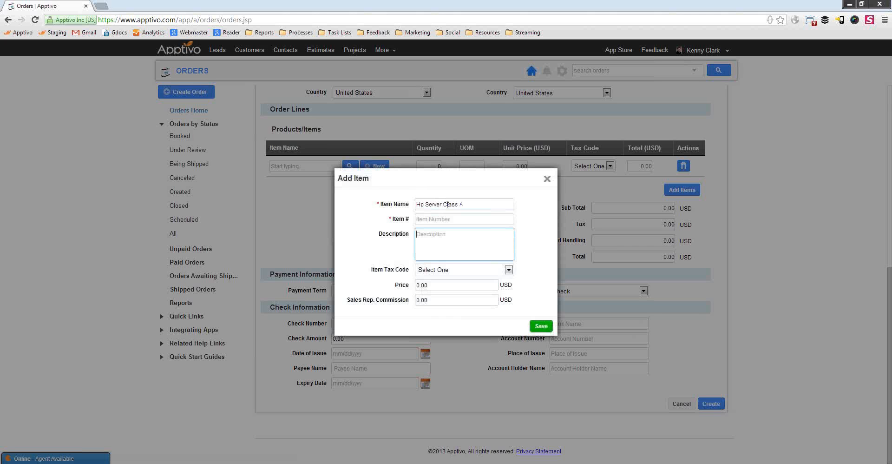
pyautogui.press('Tab')
pyautogui.press('Tab')
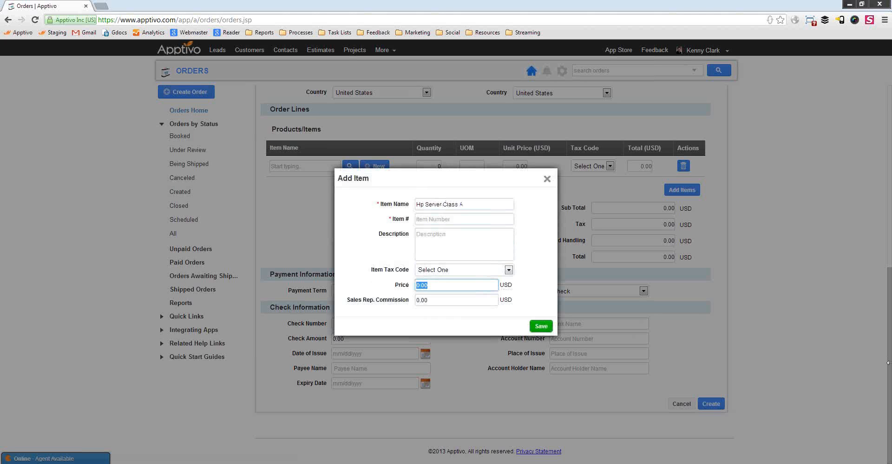
pyautogui.write('2500')
pyautogui.click(551, 327)
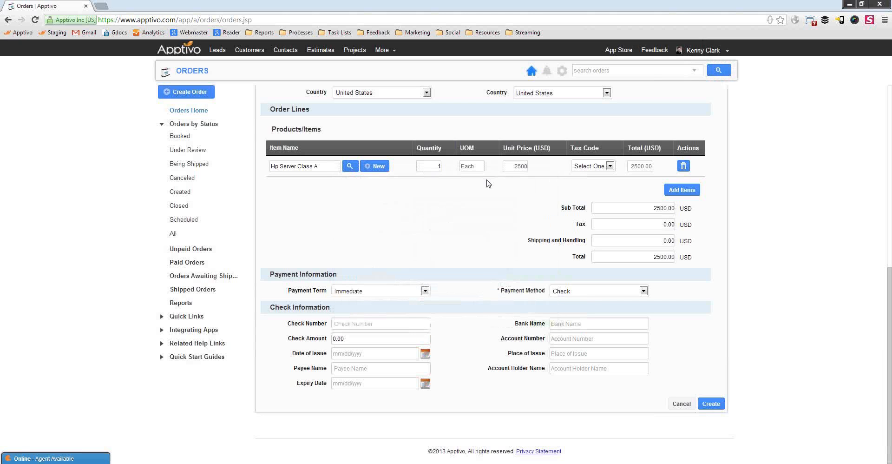
# Add a second order line for the Dell Server item.
pyautogui.click(681, 189)
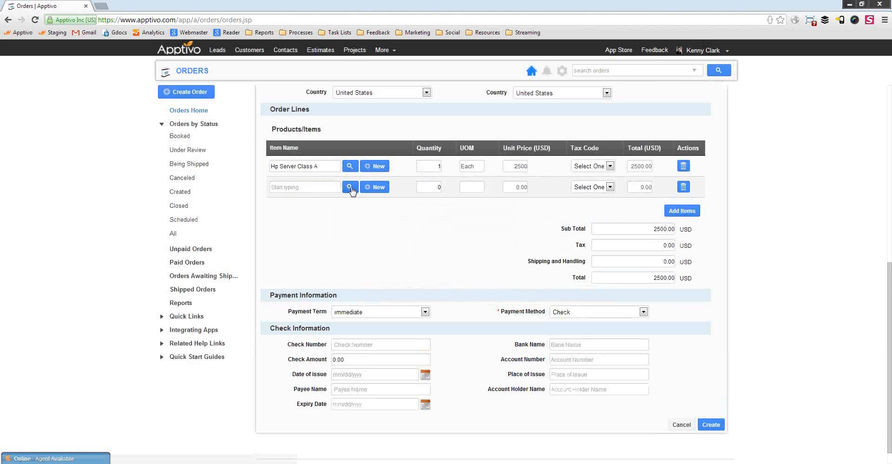
pyautogui.click(318, 186)
pyautogui.write('dell')
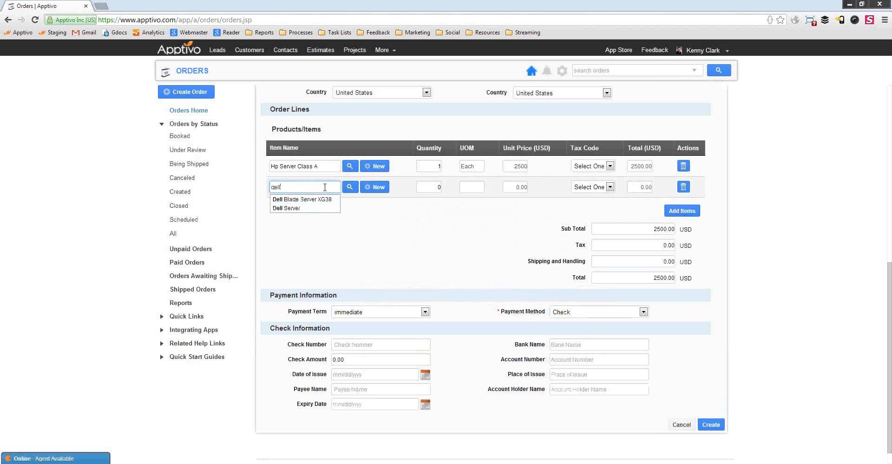
pyautogui.click(349, 187)
pyautogui.click(483, 243)
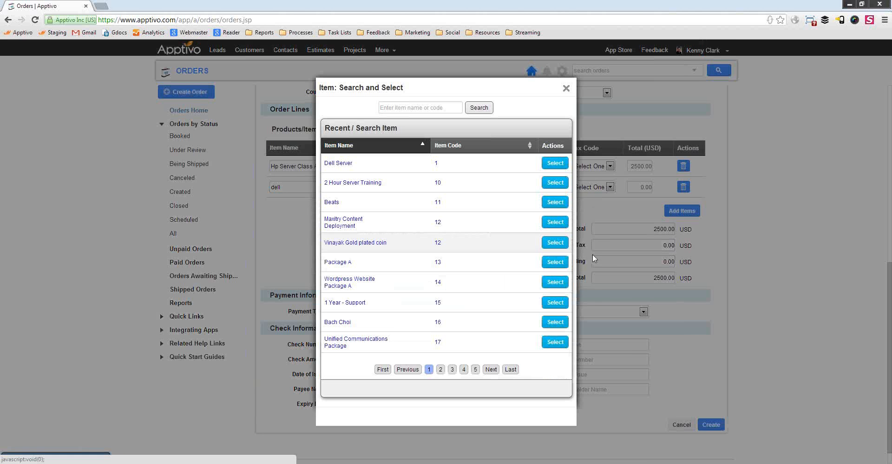
pyautogui.click(343, 163)
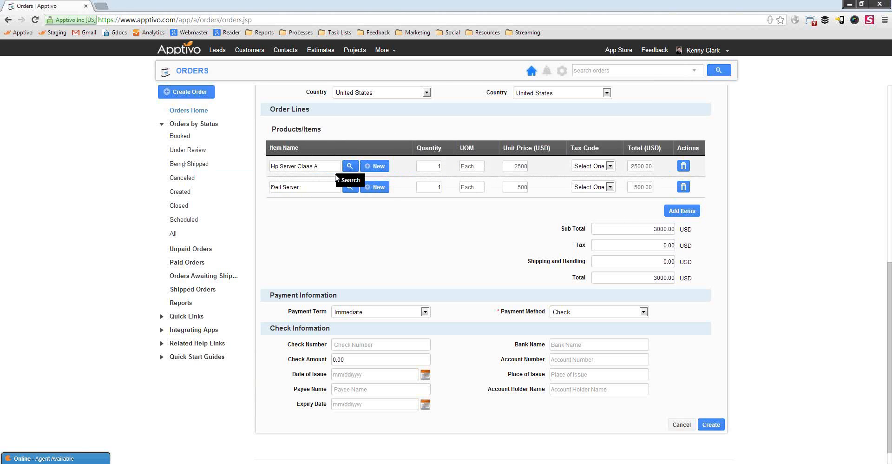
# Set quantities to 3 Hp Server Class A and 4 Dell Server, totalling 9500.00.
pyautogui.doubleClick(436, 166)
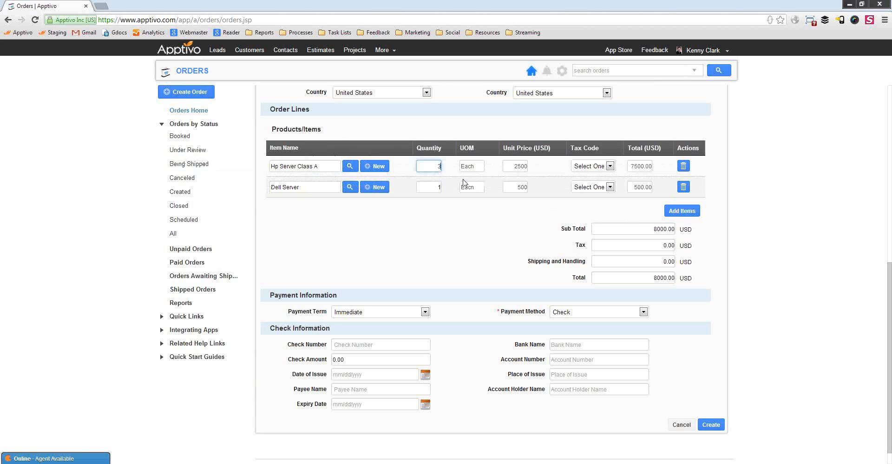
pyautogui.doubleClick(436, 187)
pyautogui.write('4')
pyautogui.click(442, 223)
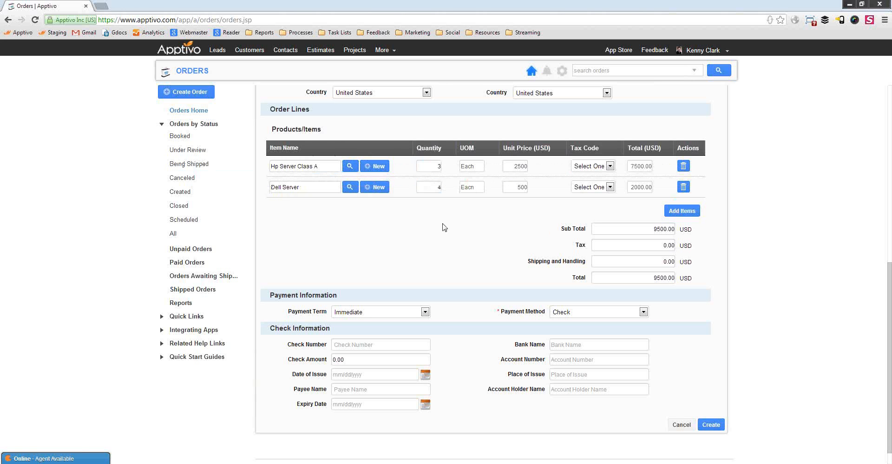
pyautogui.click(594, 166)
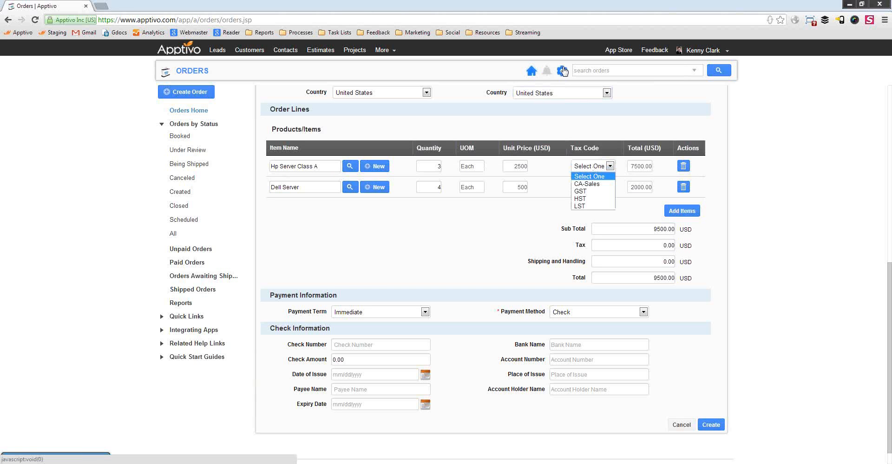
# Search Google for 'tax codes manitoba apptivo' and open the Manitoba tax code help article.
pyautogui.hotkey('ctrl', 't')
pyautogui.write('ta')
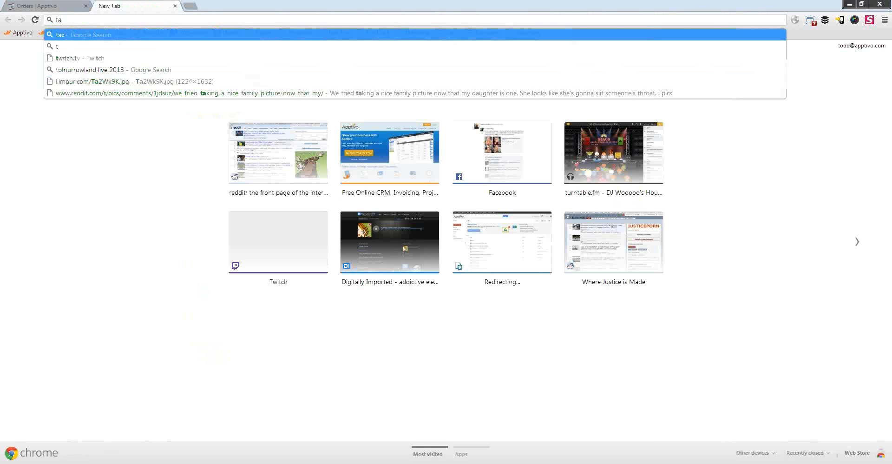
pyautogui.write('x codes manitob')
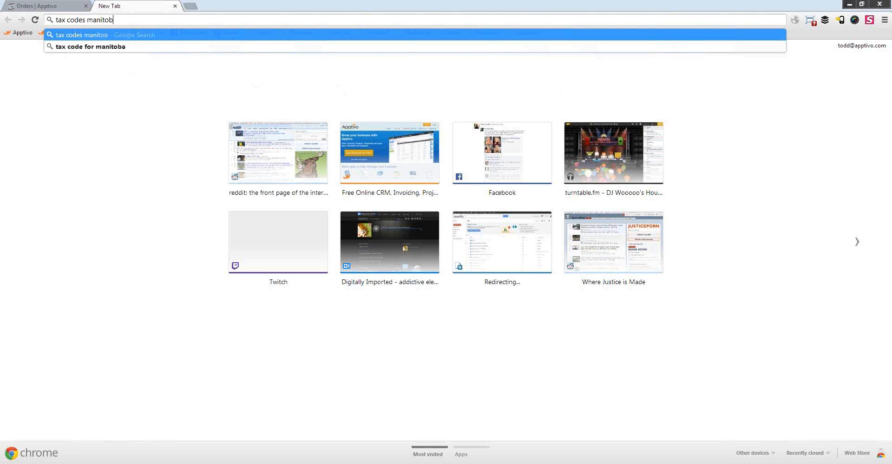
pyautogui.write('a apptivo')
pyautogui.press('Return')
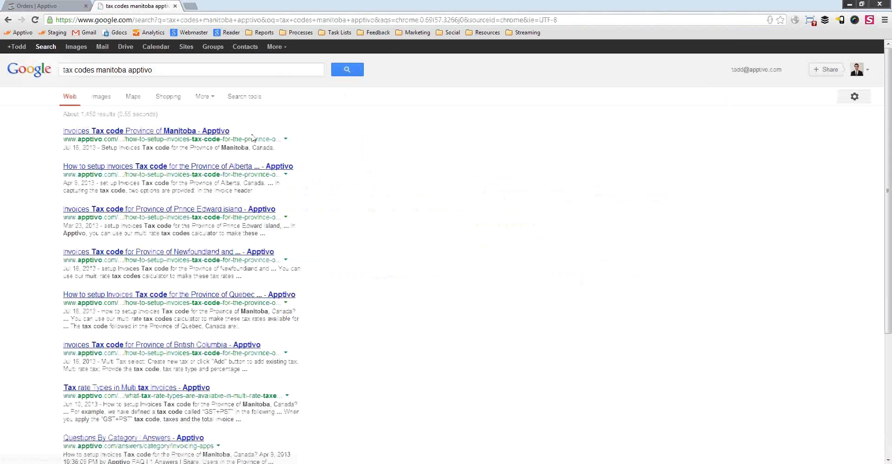
pyautogui.click(154, 131)
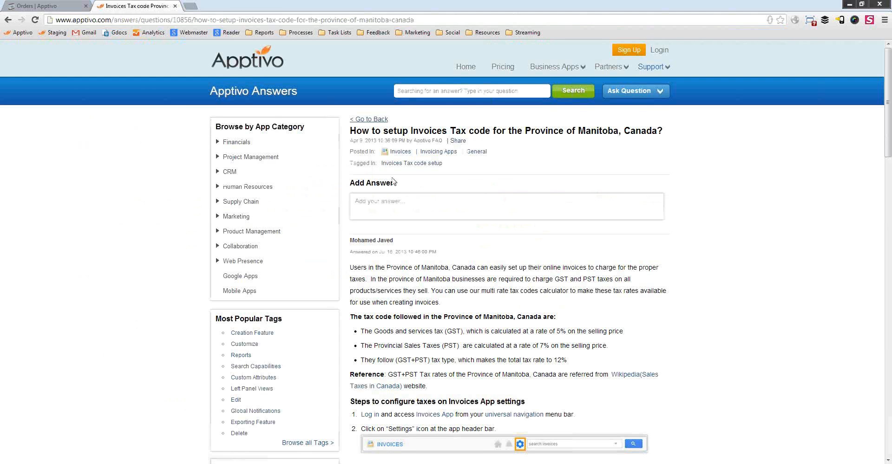
# Read through the Manitoba tax code setup article, then return to the Apptivo order tab.
pyautogui.scroll(-5, 547, 266)
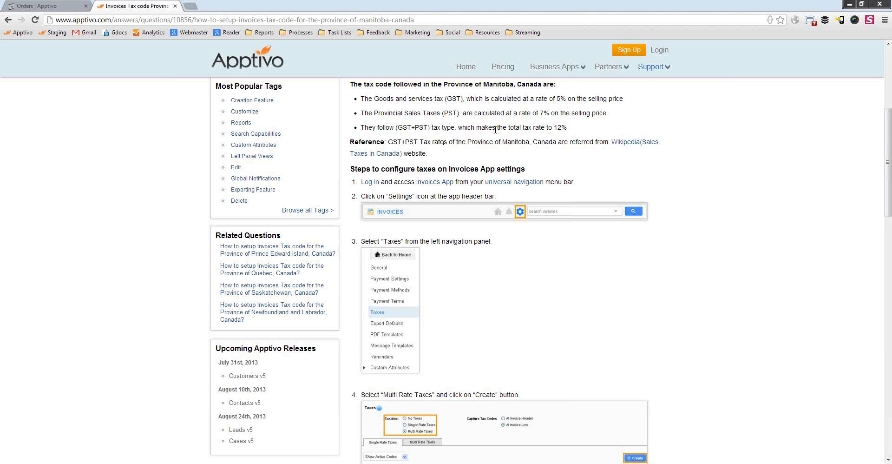
pyautogui.scroll(-9, 495, 130)
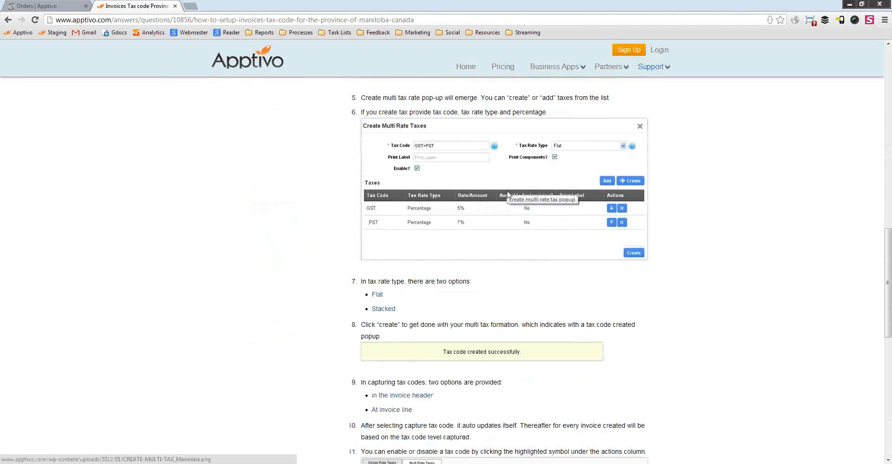
pyautogui.scroll(-7, 508, 194)
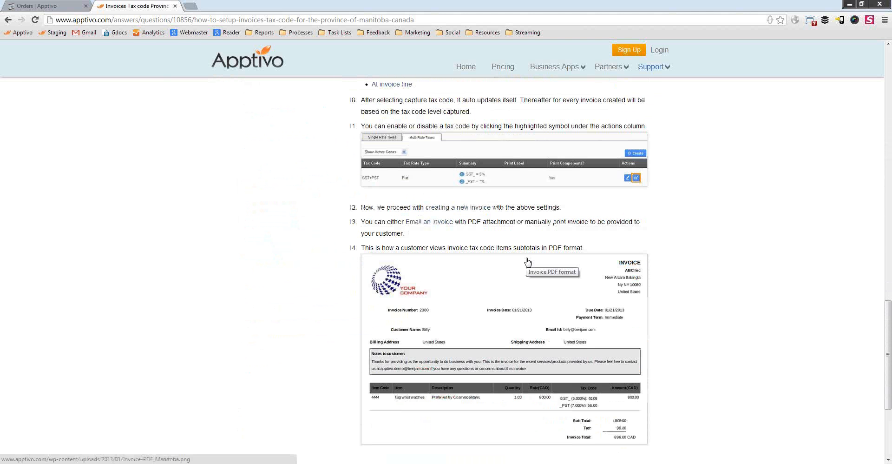
pyautogui.scroll(15, 527, 262)
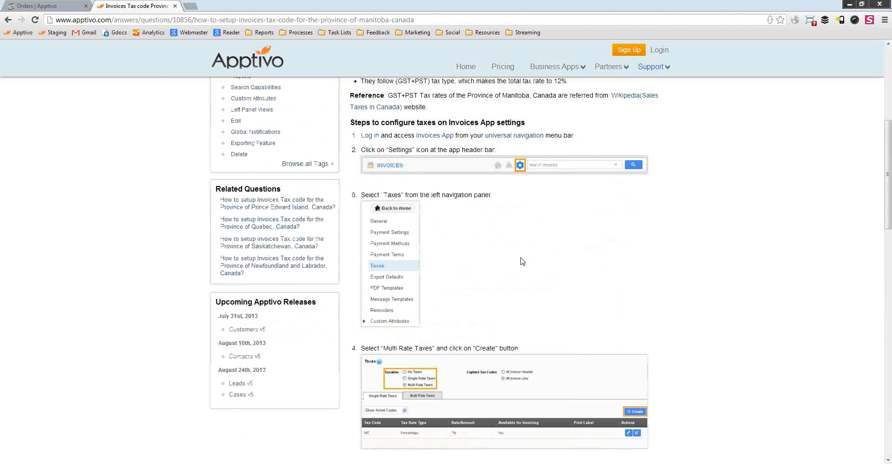
pyautogui.hotkey('ctrl', 'Tab')
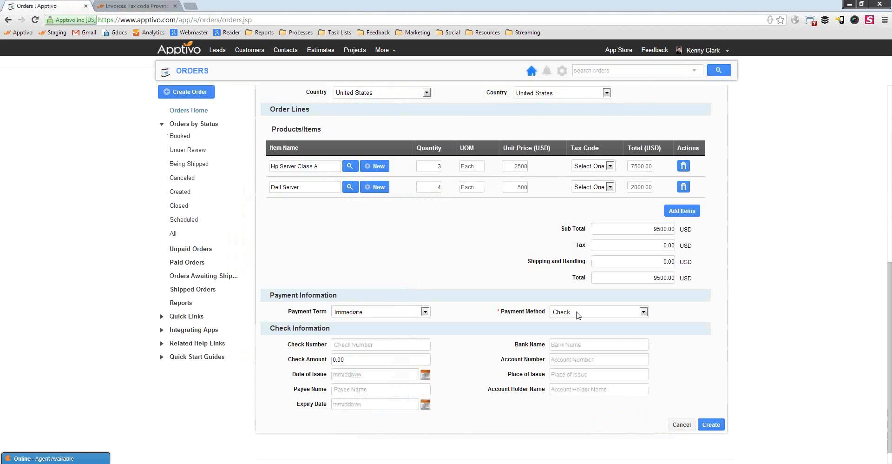
# Apply the CA-Sales tax code to both order lines, giving 760.00 tax and 10260.00 total.
pyautogui.click(590, 166)
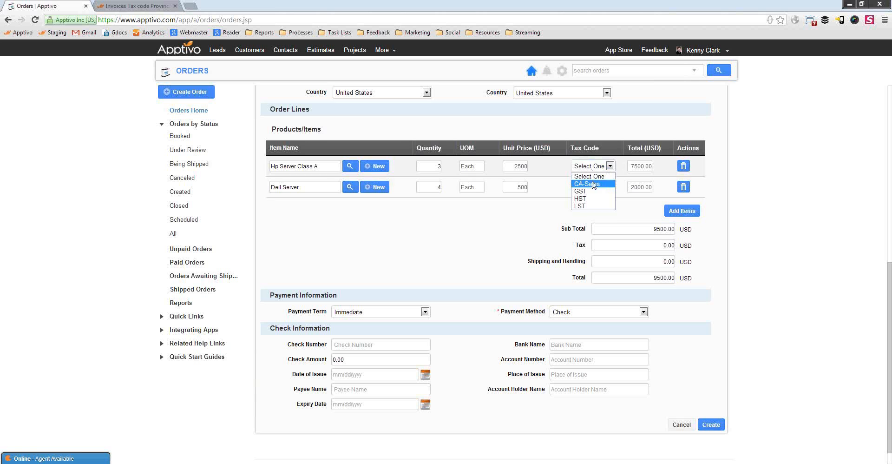
pyautogui.click(586, 184)
pyautogui.click(590, 187)
pyautogui.click(590, 206)
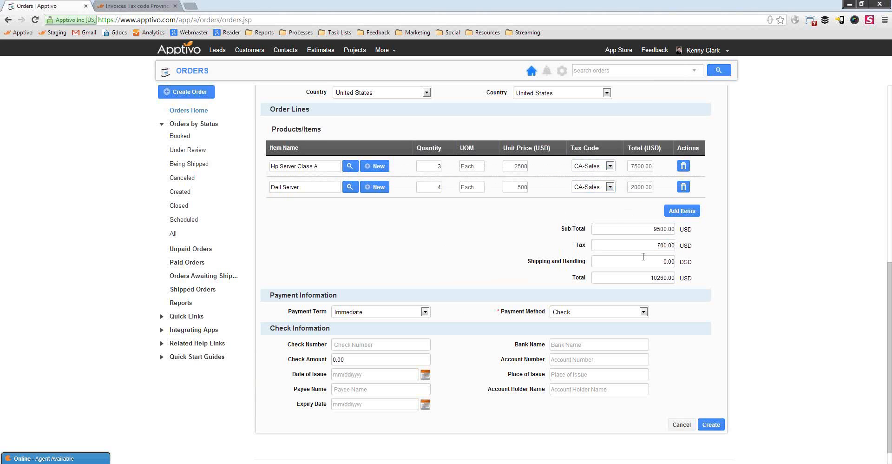
pyautogui.scroll(6, 627, 267)
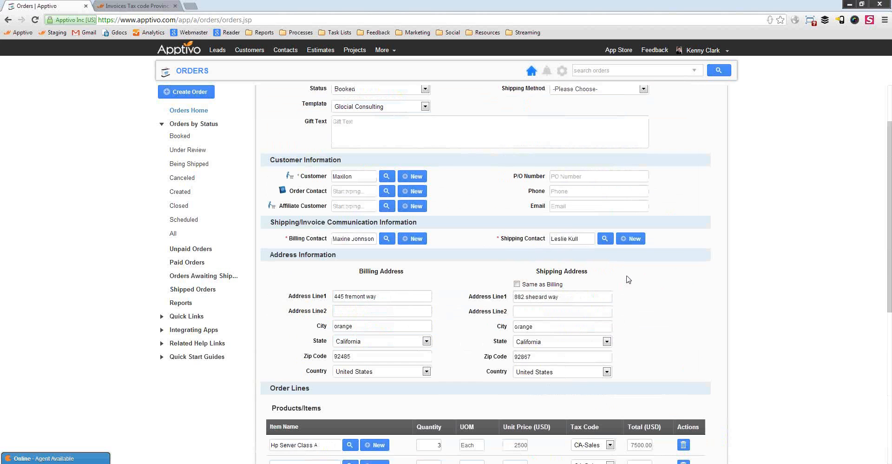
pyautogui.scroll(2, 691, 313)
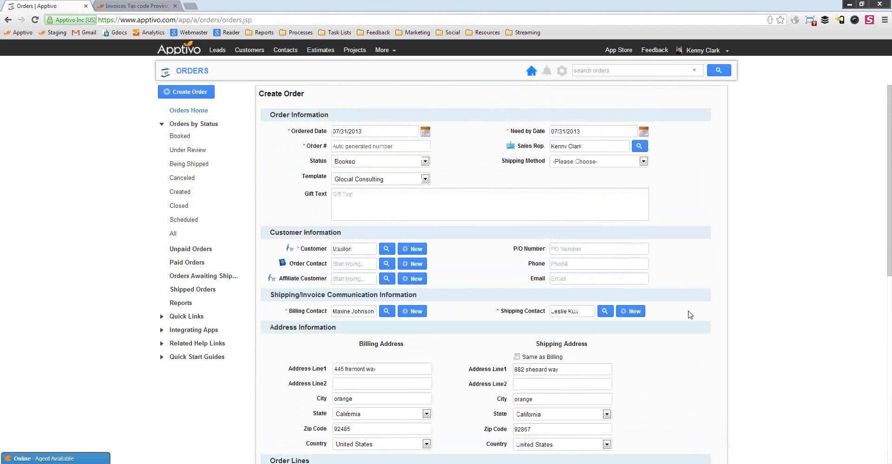
# Set Priority Mail International shipping, 280.00 shipping and handling, and a Net 30 payment term.
pyautogui.click(607, 161)
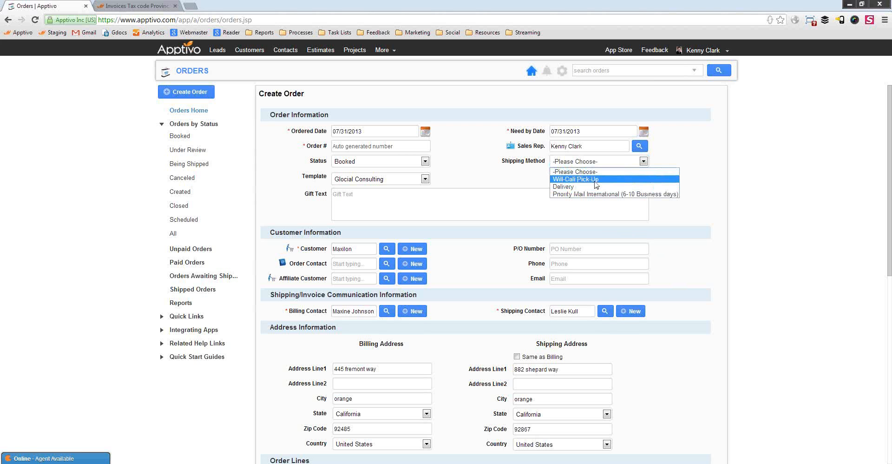
pyautogui.click(583, 194)
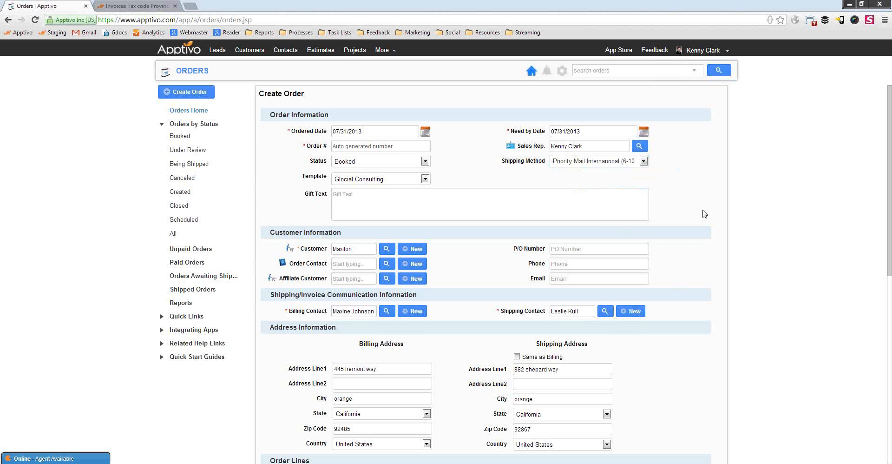
pyautogui.scroll(-8, 685, 258)
pyautogui.moveTo(645, 241); pyautogui.dragTo(718, 247)
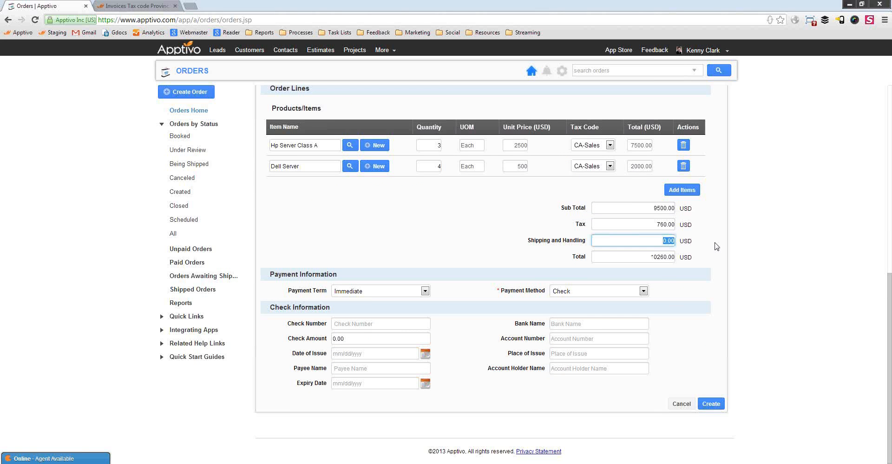
pyautogui.write('280')
pyautogui.click(750, 298)
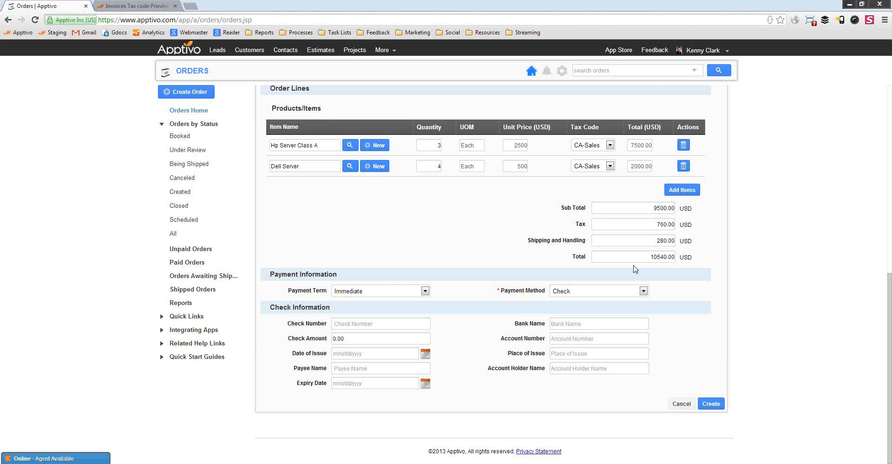
pyautogui.click(372, 291)
pyautogui.click(361, 319)
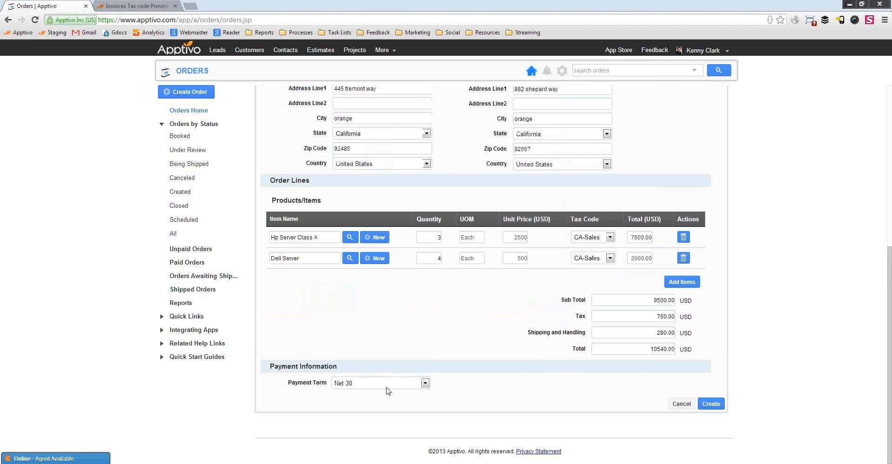
# Create the order, saving ORD115 as Booked at 10540.00 USD.
pyautogui.click(710, 403)
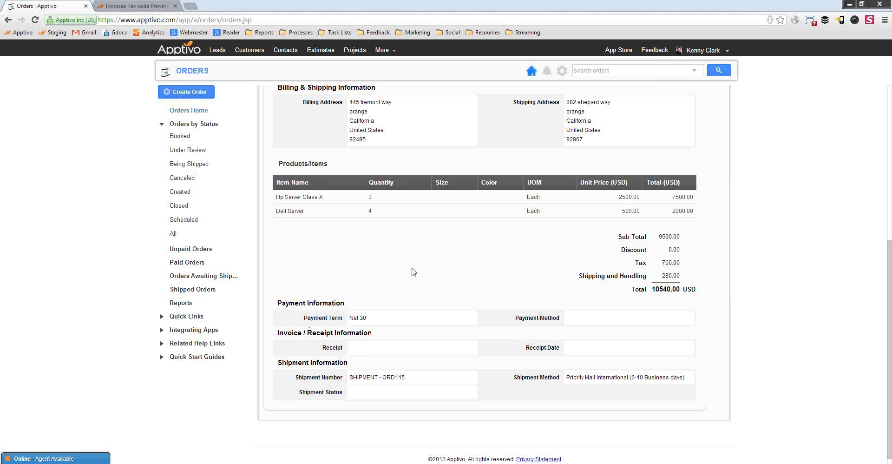
pyautogui.scroll(6, 398, 335)
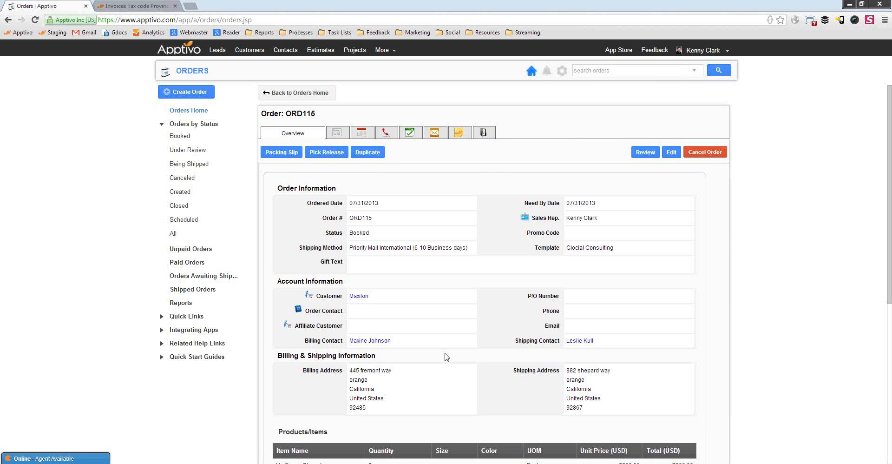
pyautogui.hotkey('alt', 'Tab')
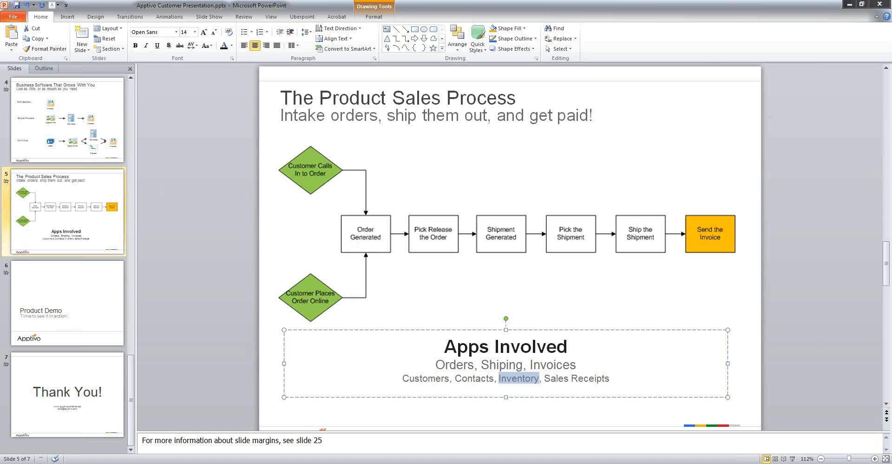
pyautogui.hotkey('alt', 'Tab')
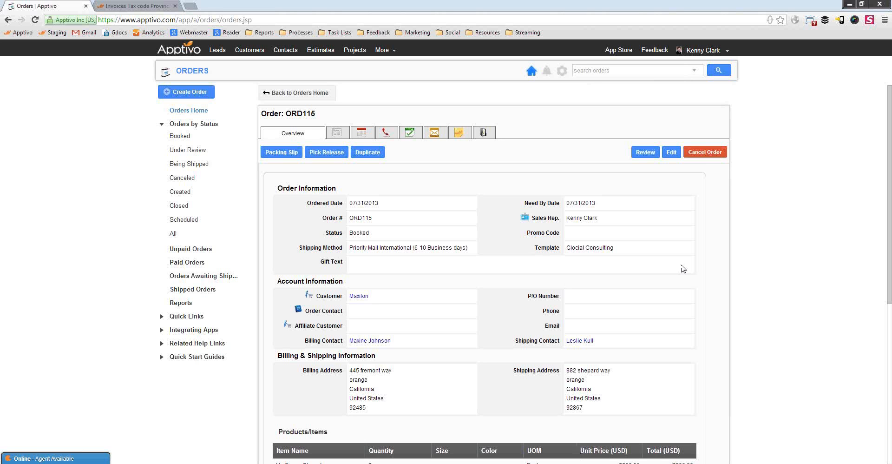
# Pick-release order ORD115.
pyautogui.click(318, 153)
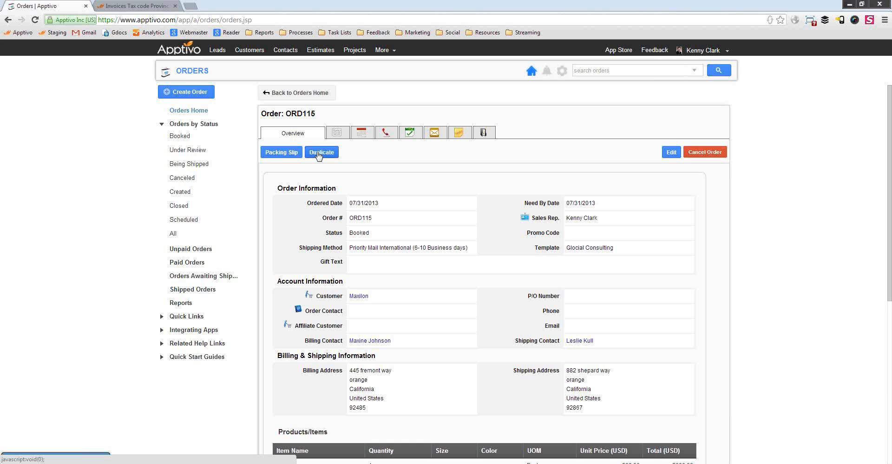
# Enable email alerts for canceled, picked, pick-released and shipped orders, save, and return to Orders home.
pyautogui.click(547, 72)
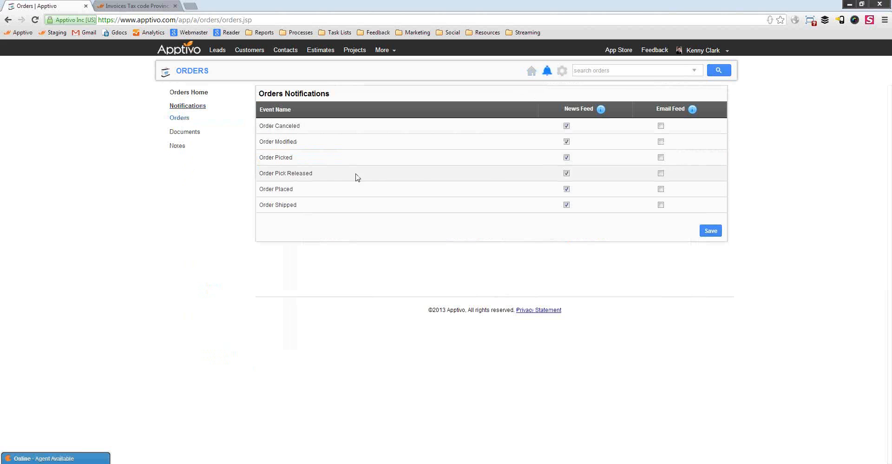
pyautogui.click(661, 174)
pyautogui.click(661, 158)
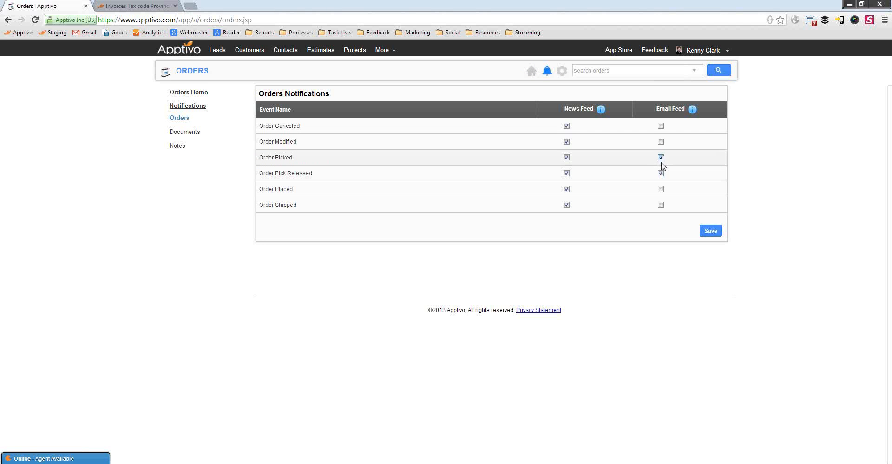
pyautogui.click(660, 189)
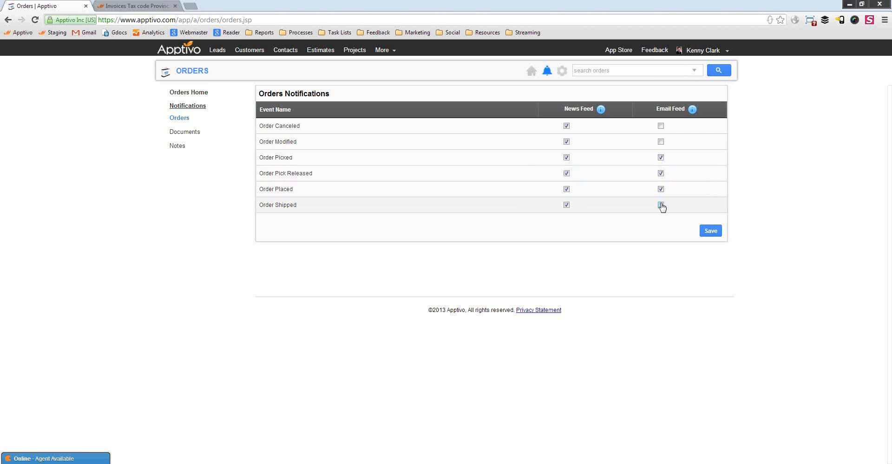
pyautogui.click(660, 205)
pyautogui.click(660, 189)
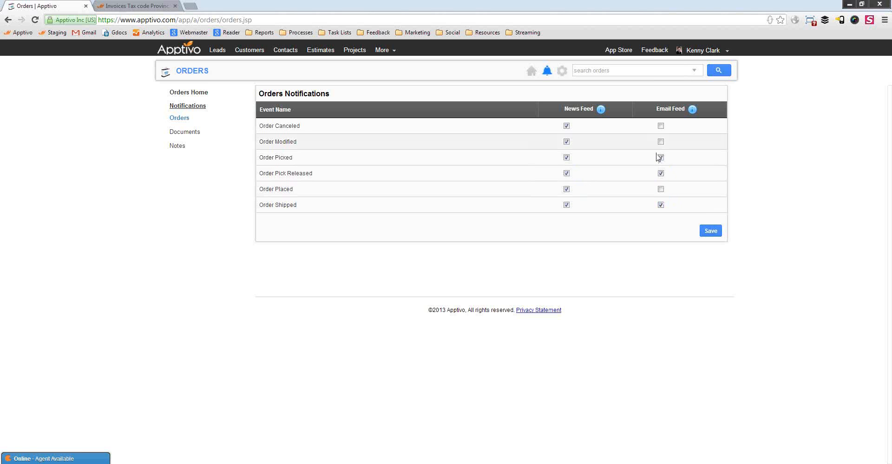
pyautogui.click(661, 126)
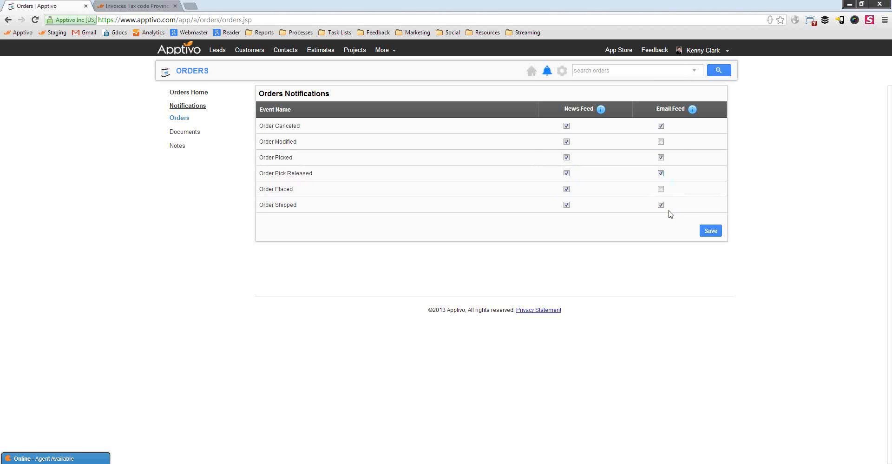
pyautogui.click(712, 230)
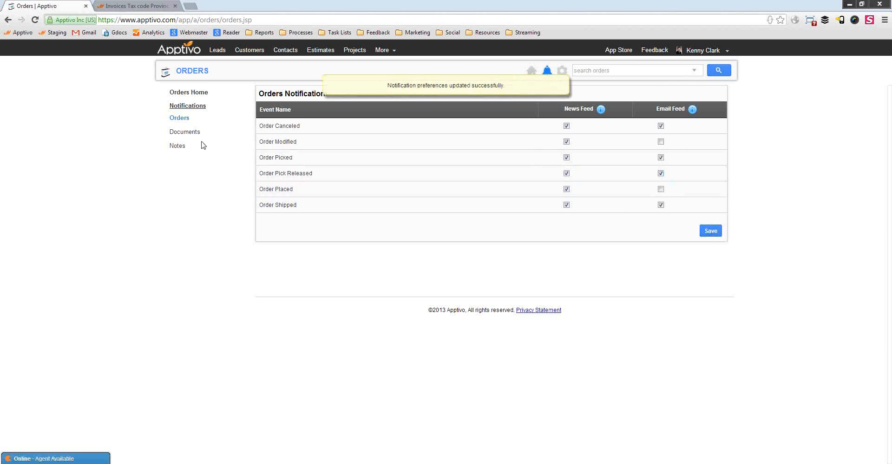
pyautogui.click(176, 92)
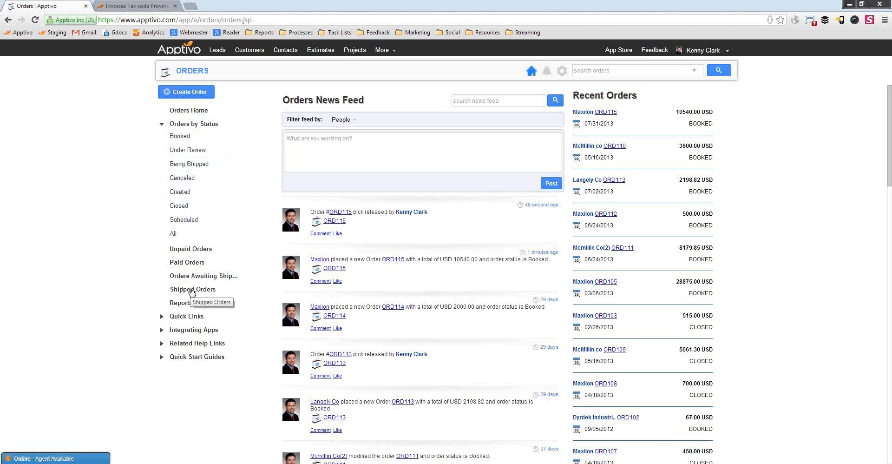
# Show the Orders Awaiting Shipment list, with ORD115 at the top.
pyautogui.click(201, 277)
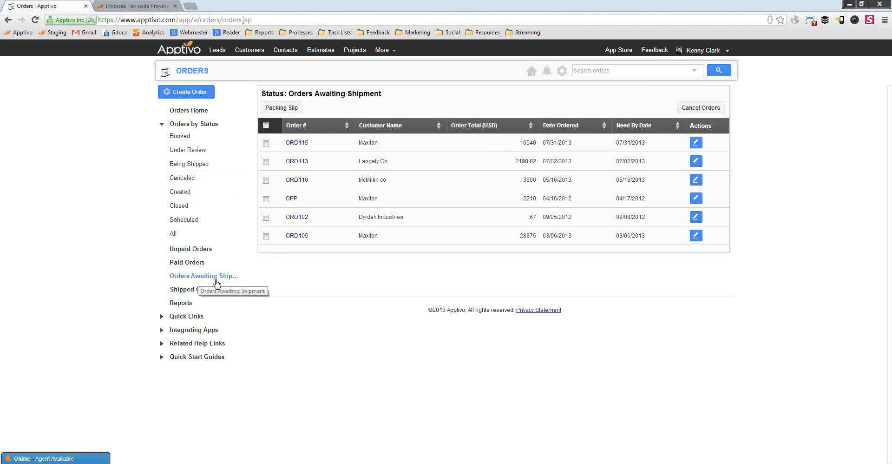
# Open the Shipping app from More > Supply Chain.
pyautogui.click(385, 51)
pyautogui.moveTo(406, 153)
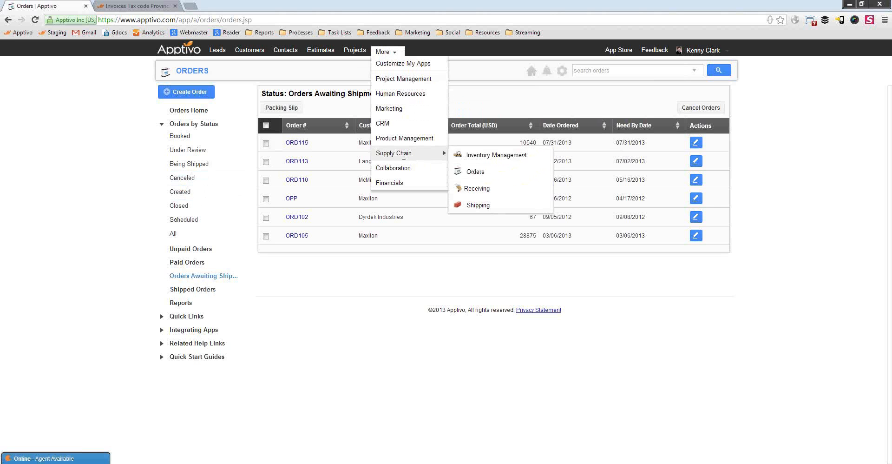
pyautogui.click(478, 205)
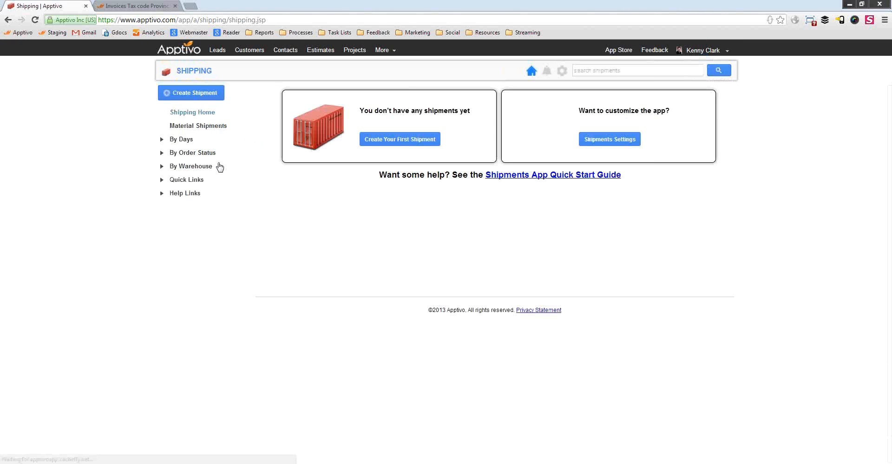
# Open ORD115's order record from its shipment in the Waiting to be picked list.
pyautogui.click(206, 155)
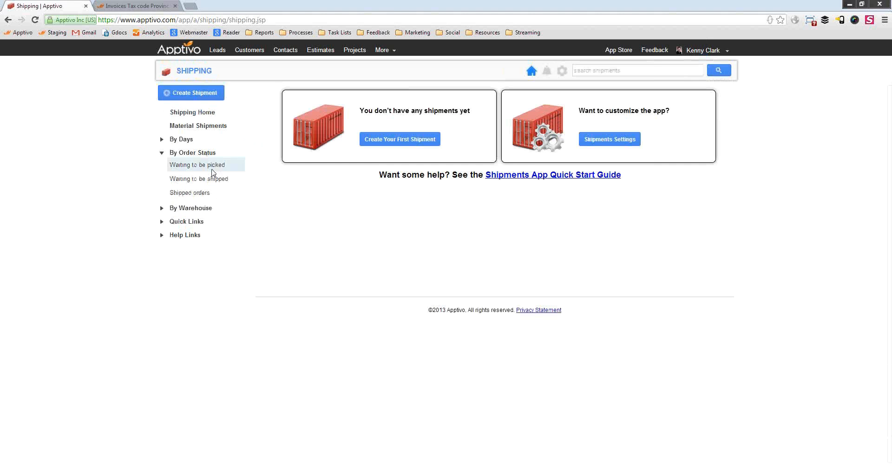
pyautogui.click(212, 166)
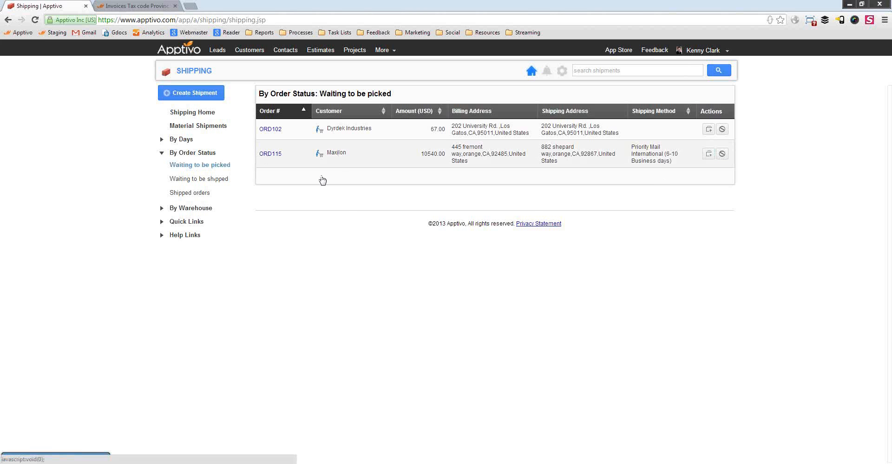
pyautogui.scroll(-3, 427, 319)
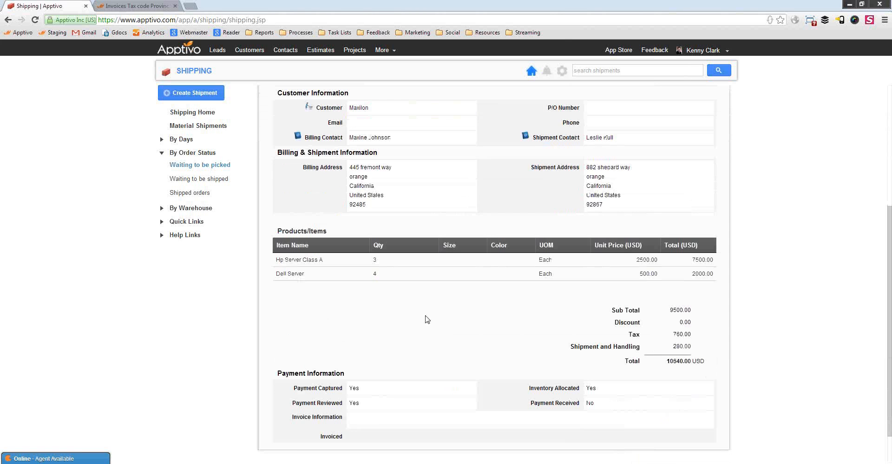
pyautogui.scroll(-2, 426, 319)
pyautogui.scroll(5, 476, 348)
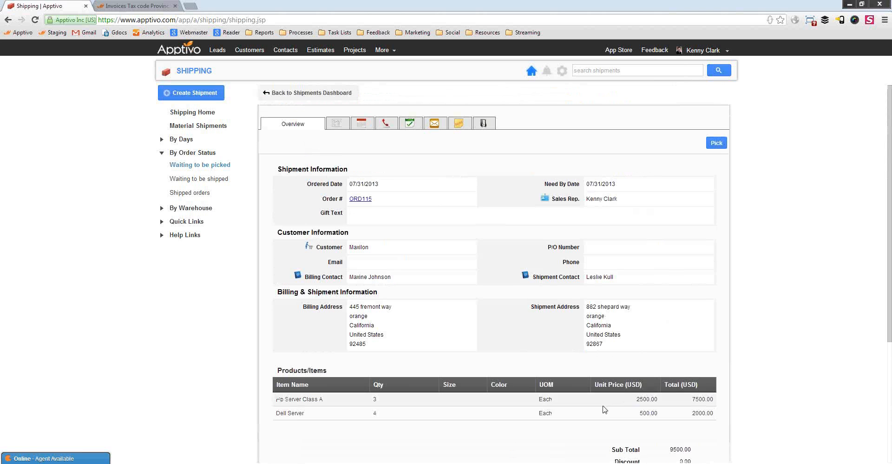
pyautogui.click(360, 199)
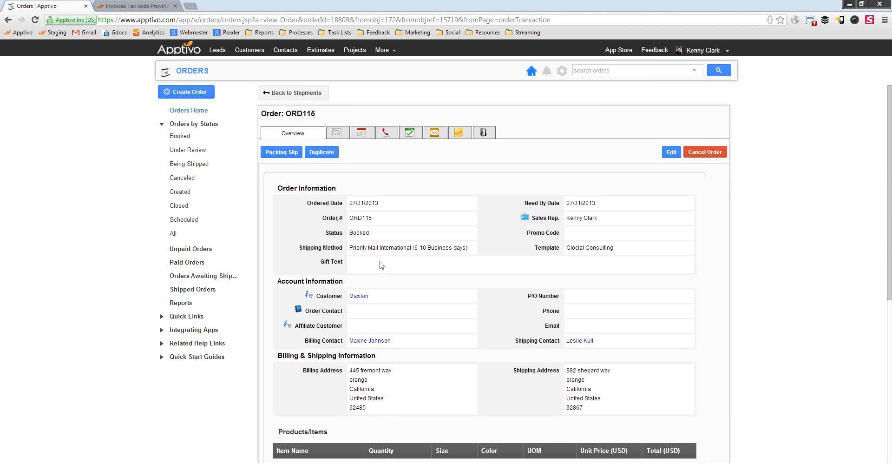
# Review ORD115's shipment status and Priority Mail International method, then download its packing slip PDF.
pyautogui.scroll(-5, 382, 264)
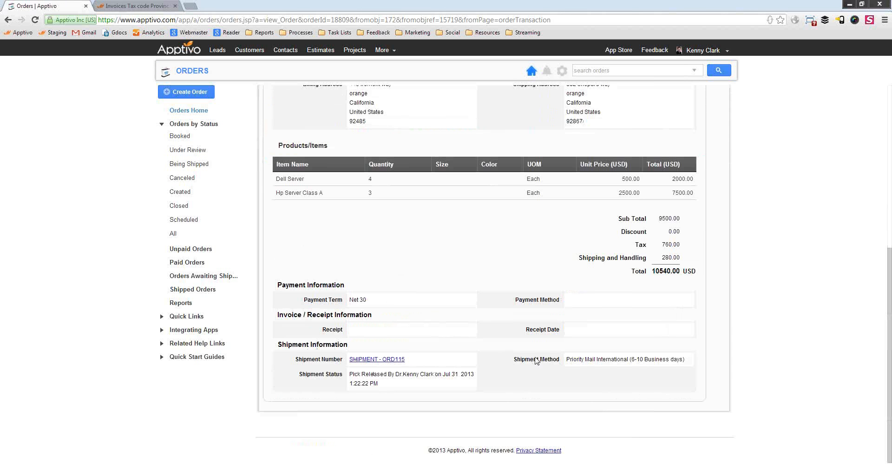
pyautogui.moveTo(357, 374); pyautogui.dragTo(403, 374)
pyautogui.click(401, 377)
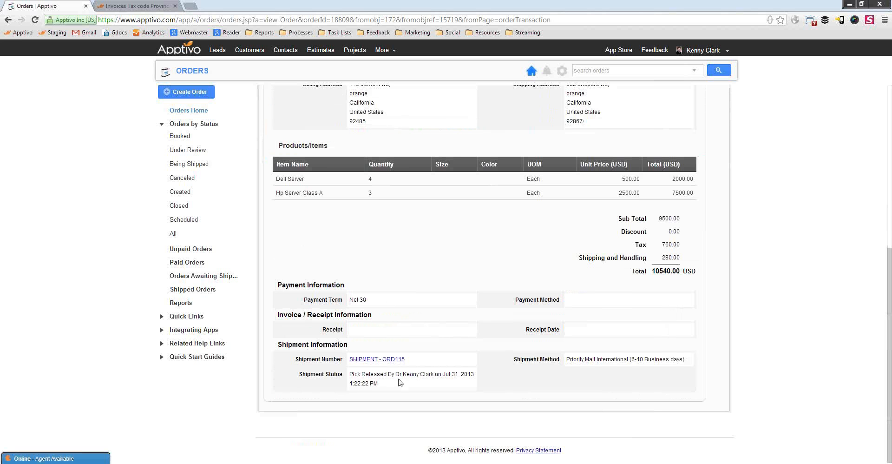
pyautogui.moveTo(567, 360); pyautogui.dragTo(633, 361)
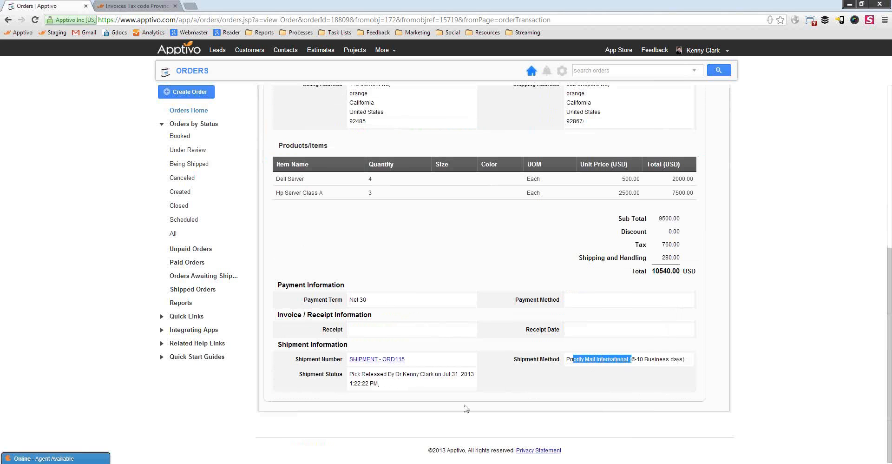
pyautogui.click(466, 405)
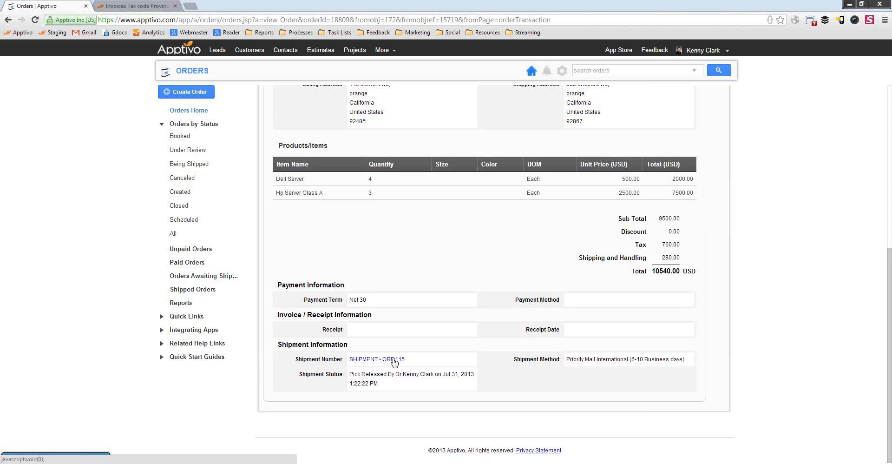
pyautogui.scroll(6, 430, 370)
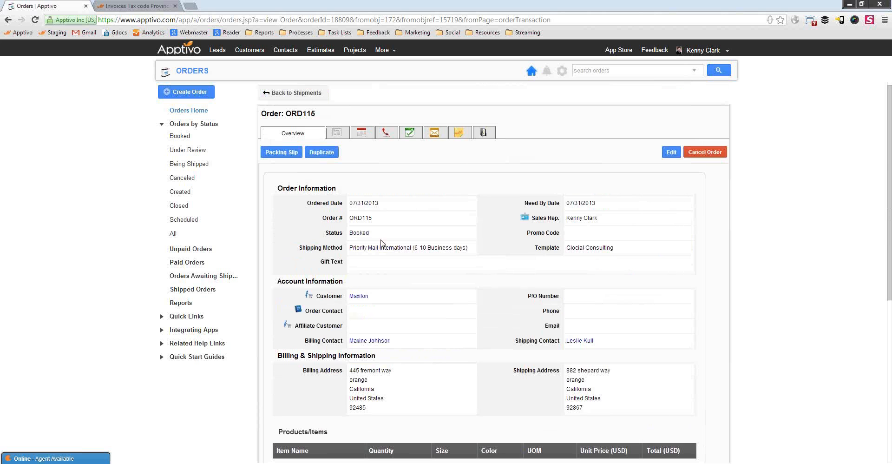
pyautogui.scroll(-6, 425, 279)
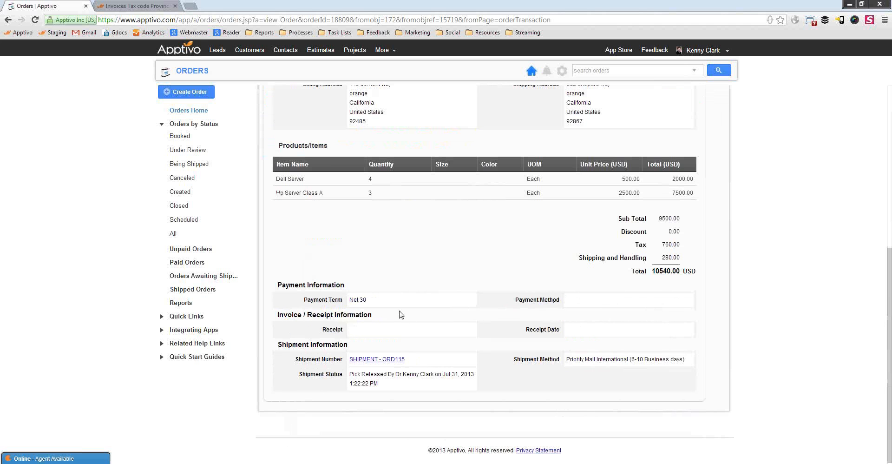
pyautogui.scroll(6, 430, 281)
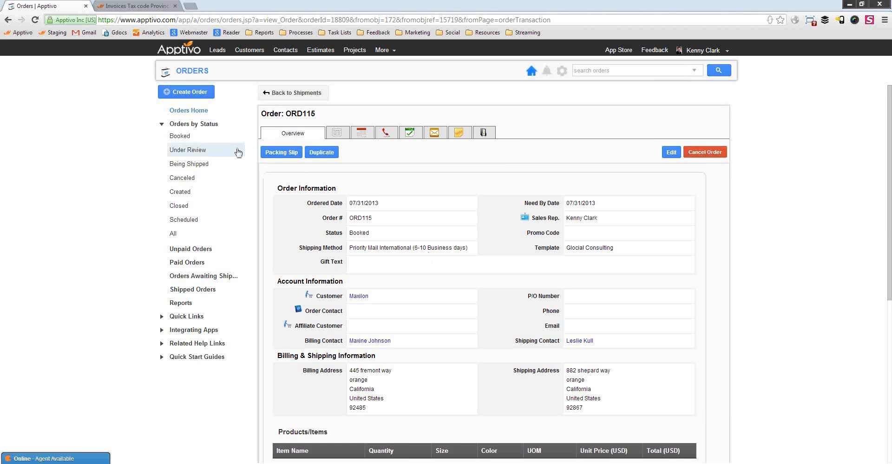
pyautogui.click(278, 153)
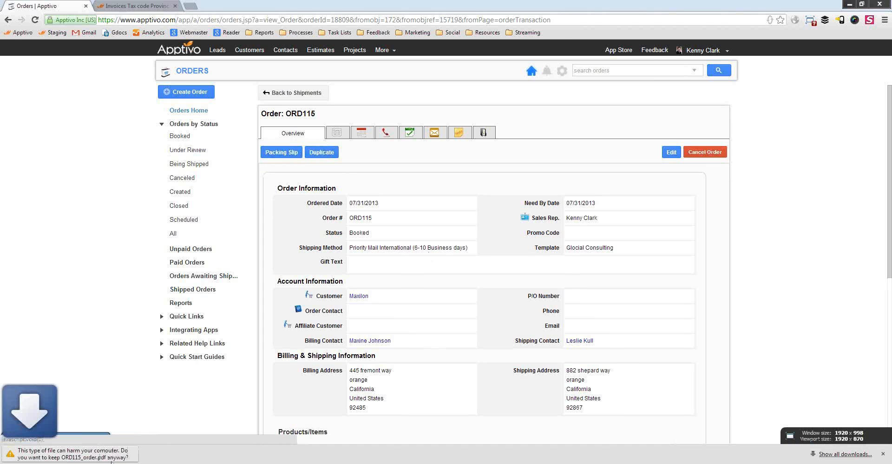
# Keep ORD115_order.pdf and review its Bill of Lading in Acrobat, totalling 10540.00 USD.
pyautogui.click(173, 456)
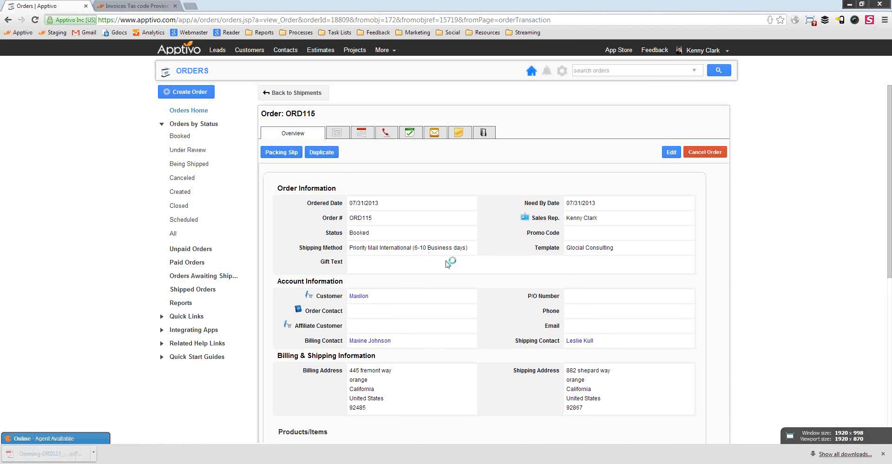
pyautogui.scroll(-3, 383, 261)
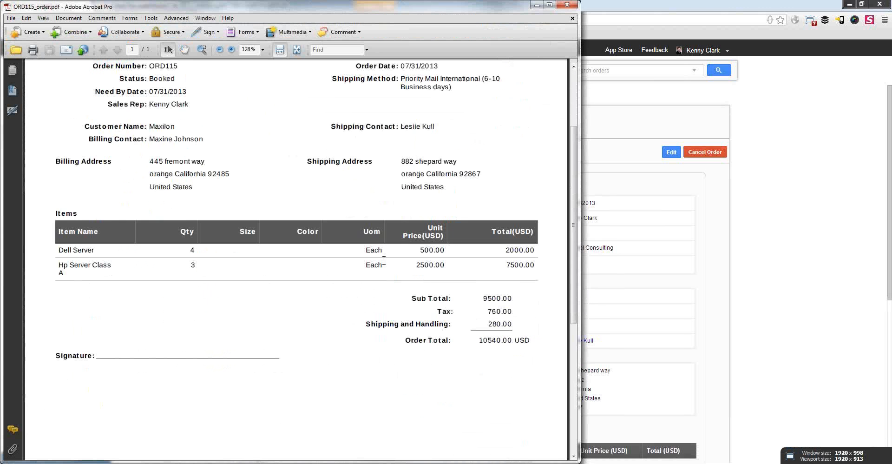
pyautogui.scroll(-3, 385, 262)
pyautogui.scroll(4, 395, 297)
pyautogui.scroll(-1, 402, 321)
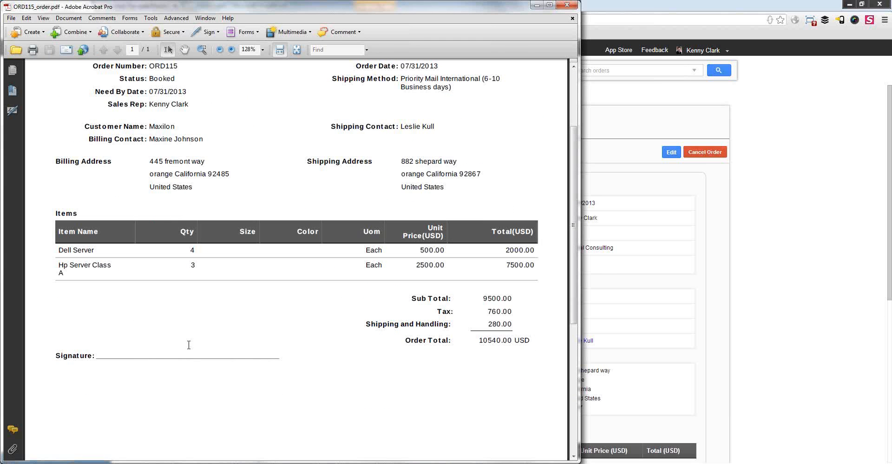
pyautogui.scroll(5, 274, 374)
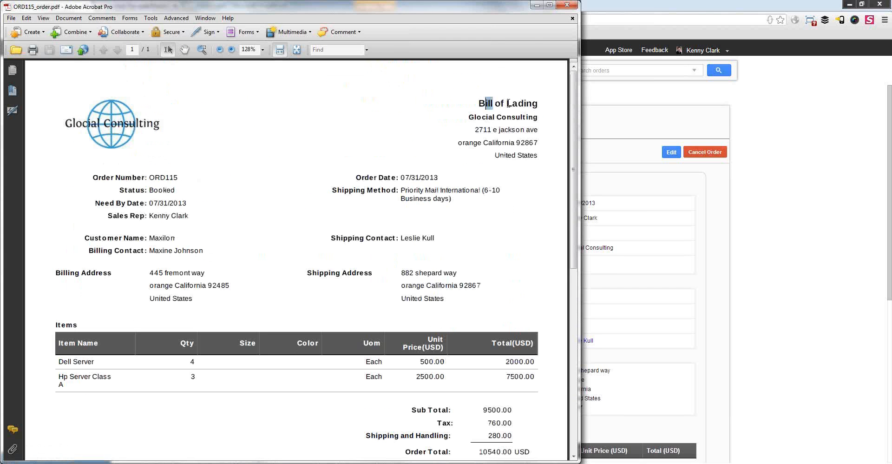
pyautogui.moveTo(508, 103); pyautogui.dragTo(528, 105)
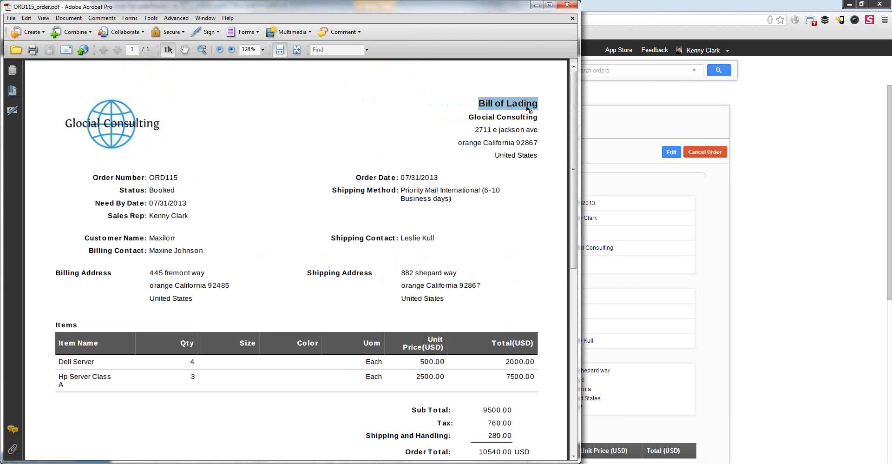
pyautogui.click(378, 306)
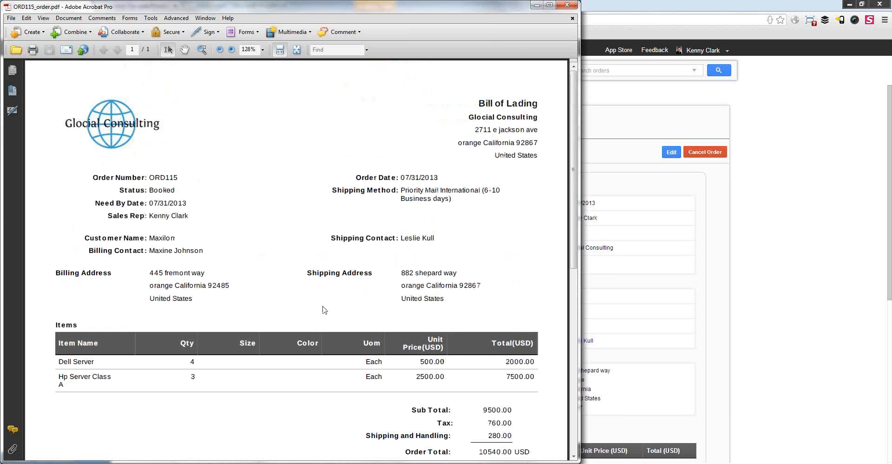
# Close Acrobat and open SHIPMENT - ORD115, listing 3 Hp Server Class A and 4 Dell Server.
pyautogui.click(567, 6)
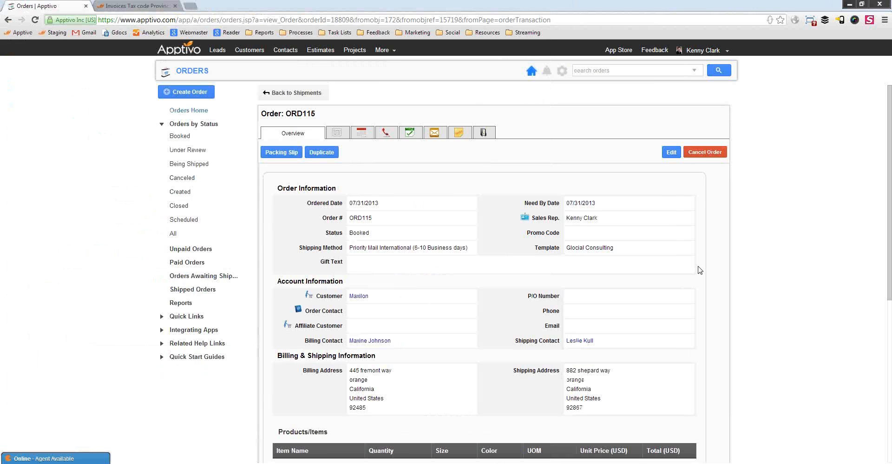
pyautogui.scroll(-6, 404, 310)
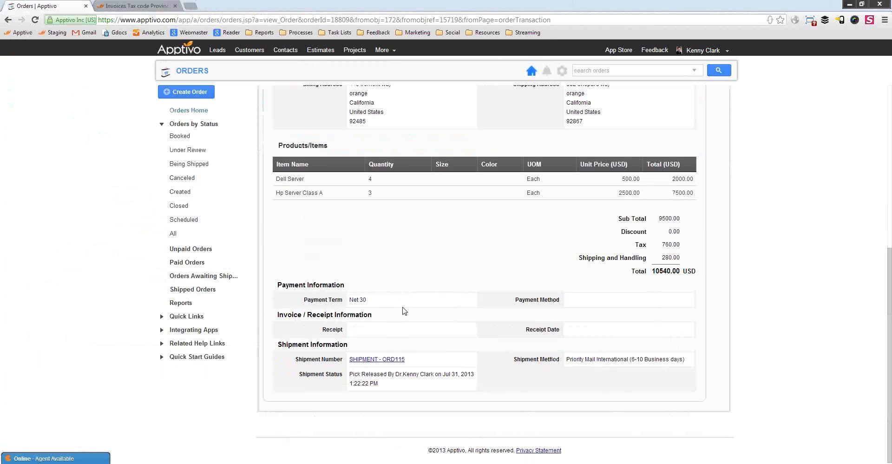
pyautogui.click(383, 359)
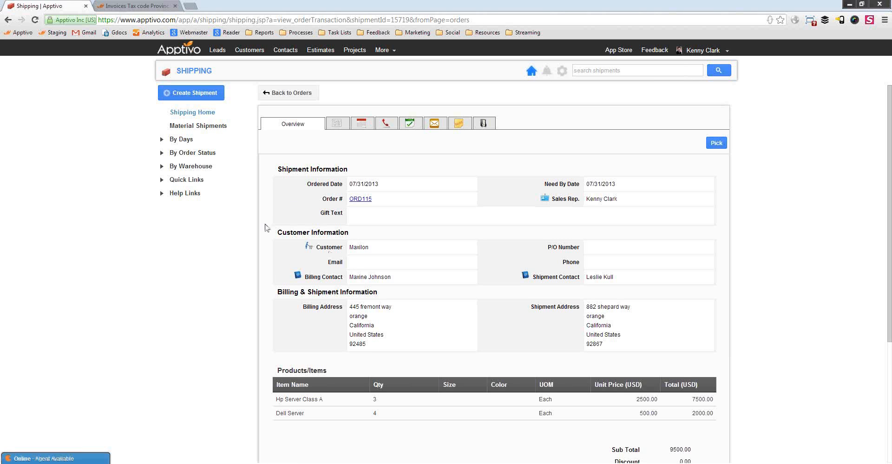
pyautogui.scroll(-4, 585, 300)
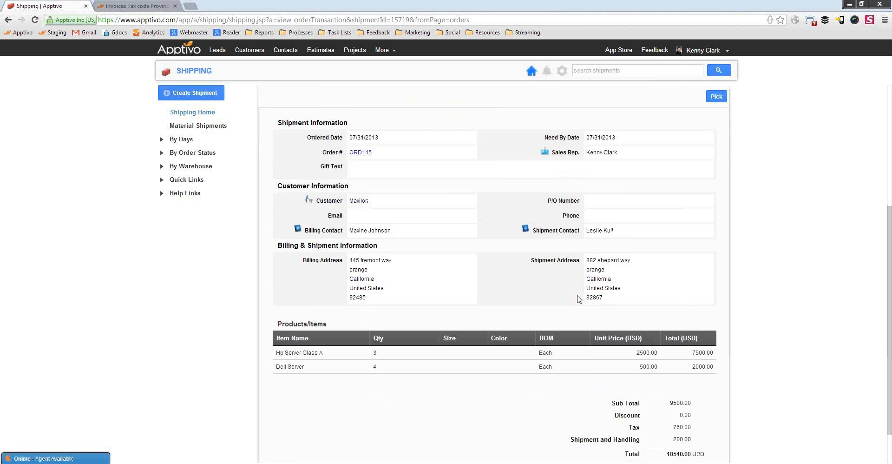
pyautogui.scroll(4, 515, 263)
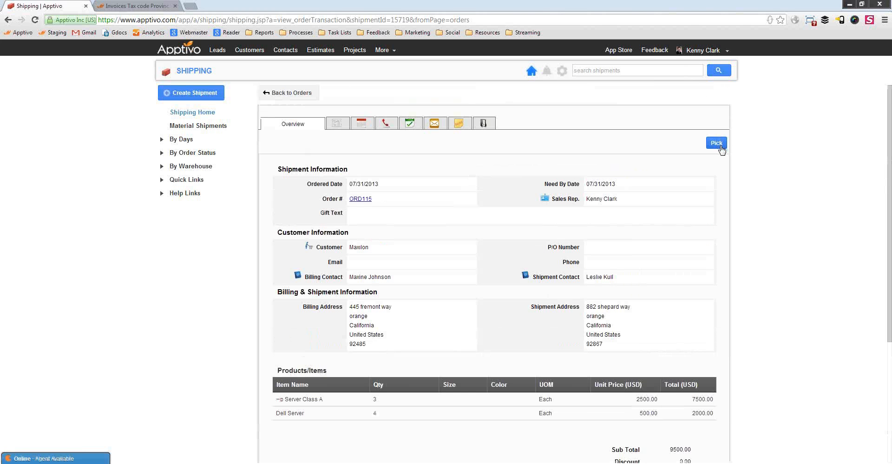
# Save ORD115's pick form, then filter shipments by order status to Waiting to be shipped.
pyautogui.click(716, 143)
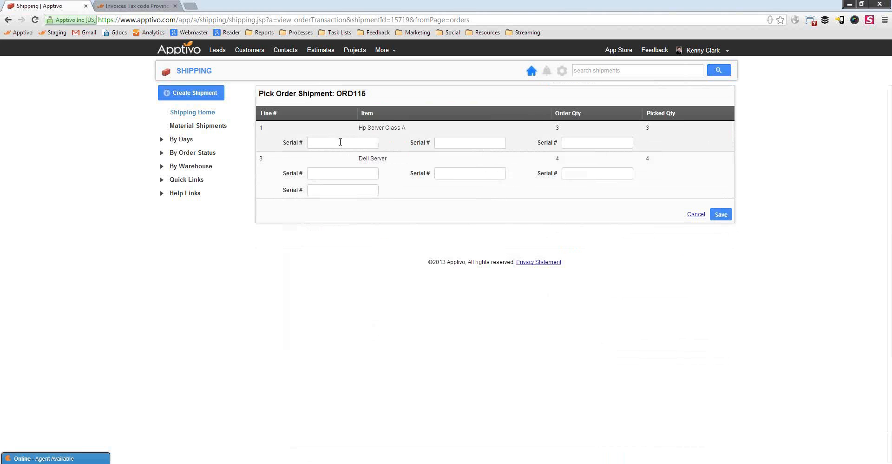
pyautogui.click(720, 215)
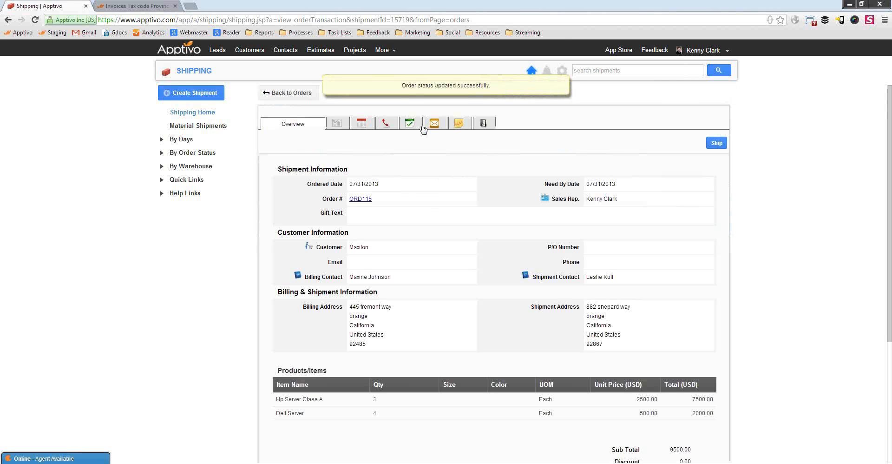
pyautogui.click(197, 158)
pyautogui.click(219, 180)
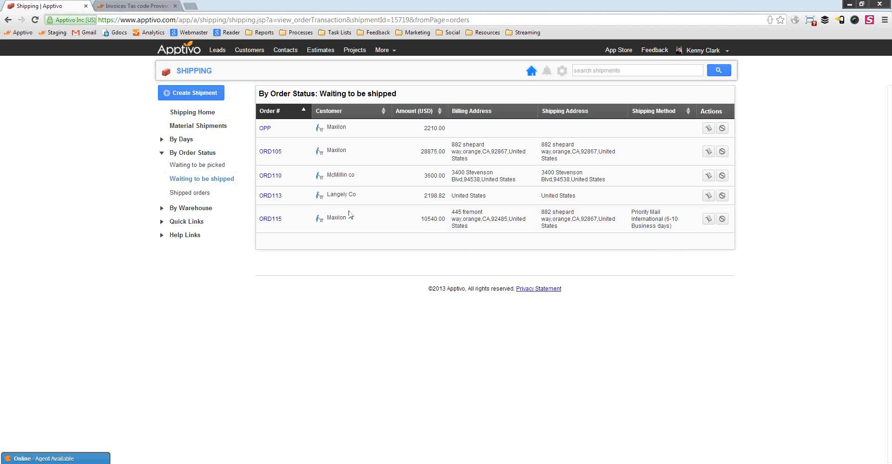
# Ship order ORD115 from the waiting list and inspect its shipment details.
pyautogui.click(708, 220)
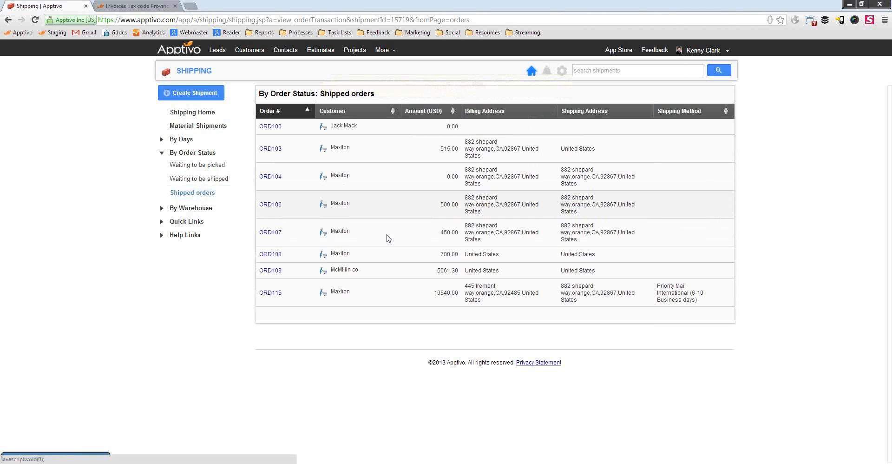
pyautogui.click(274, 293)
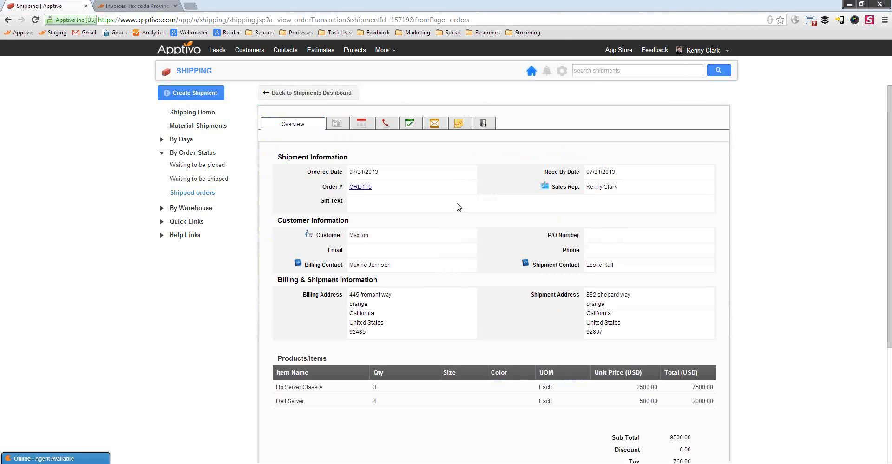
pyautogui.scroll(-4, 438, 232)
pyautogui.scroll(4, 450, 265)
pyautogui.scroll(-3, 437, 189)
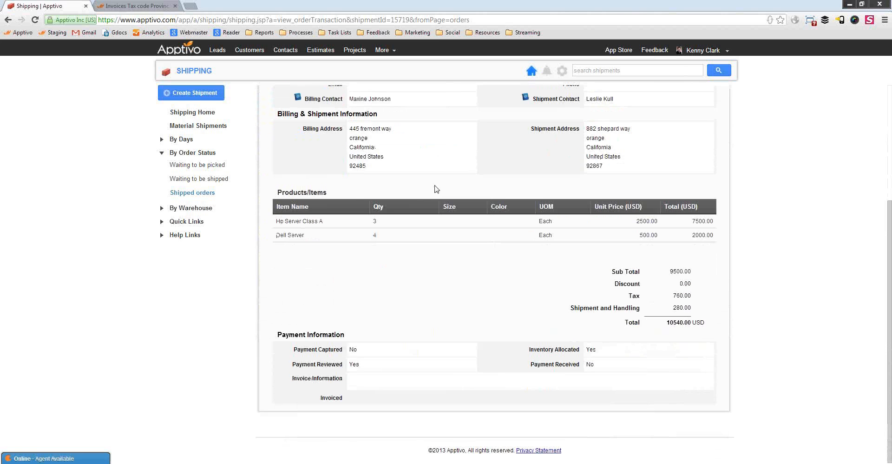
pyautogui.scroll(3, 490, 264)
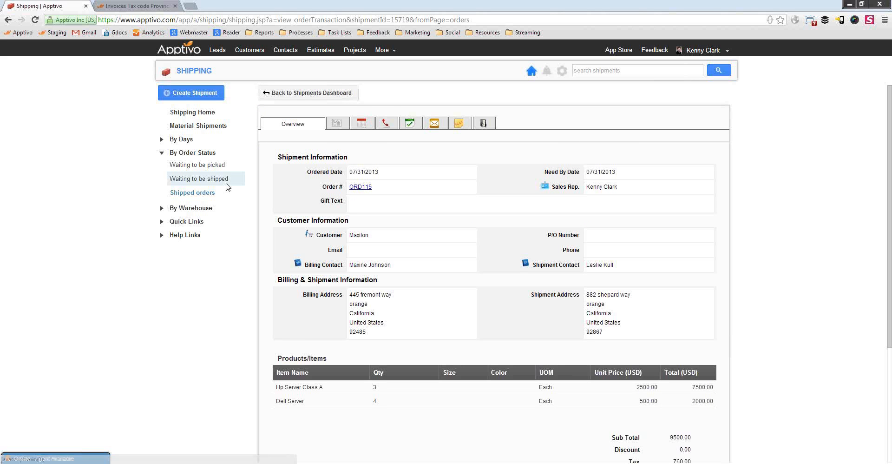
# Check ORD110's shipment, then open ORD115 under Shipped orders and view its Notes.
pyautogui.click(186, 178)
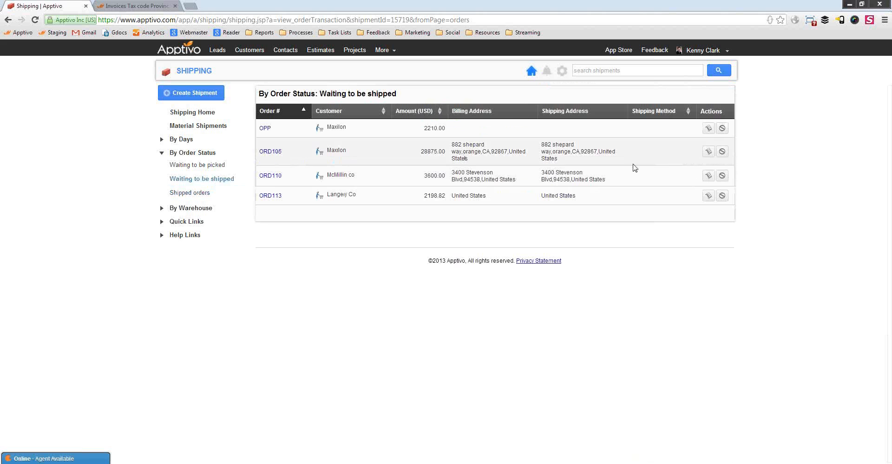
pyautogui.click(274, 176)
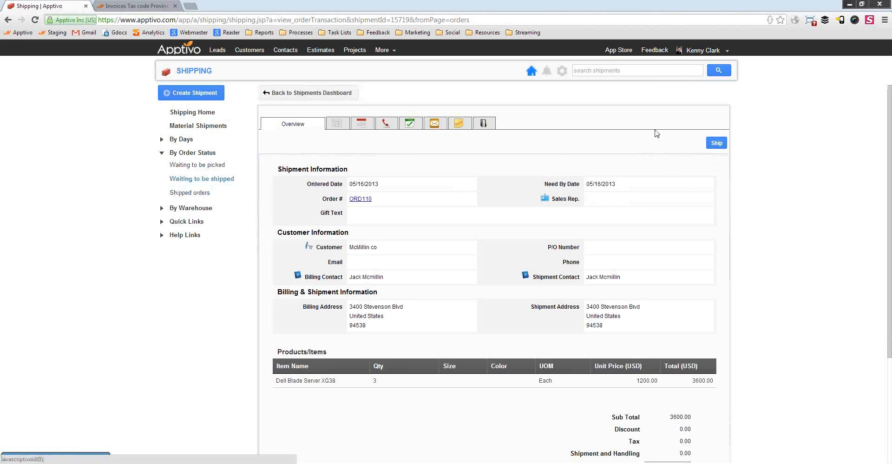
pyautogui.scroll(-3, 506, 148)
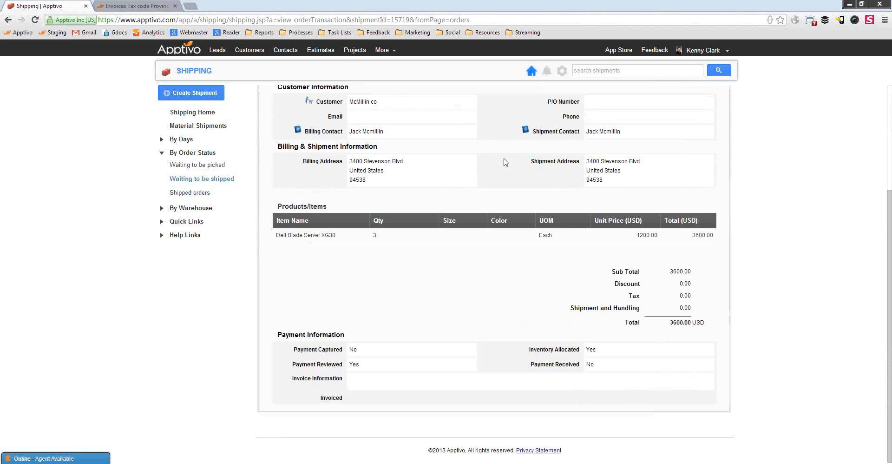
pyautogui.scroll(3, 506, 162)
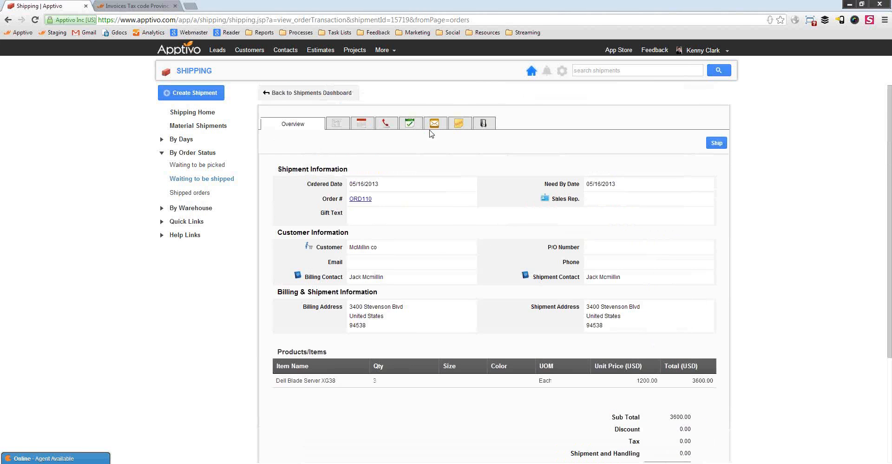
pyautogui.click(195, 193)
pyautogui.click(270, 292)
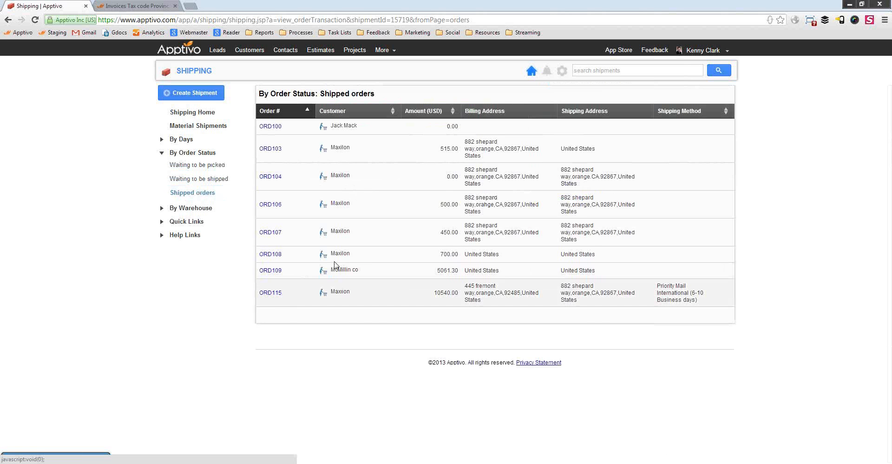
pyautogui.click(460, 123)
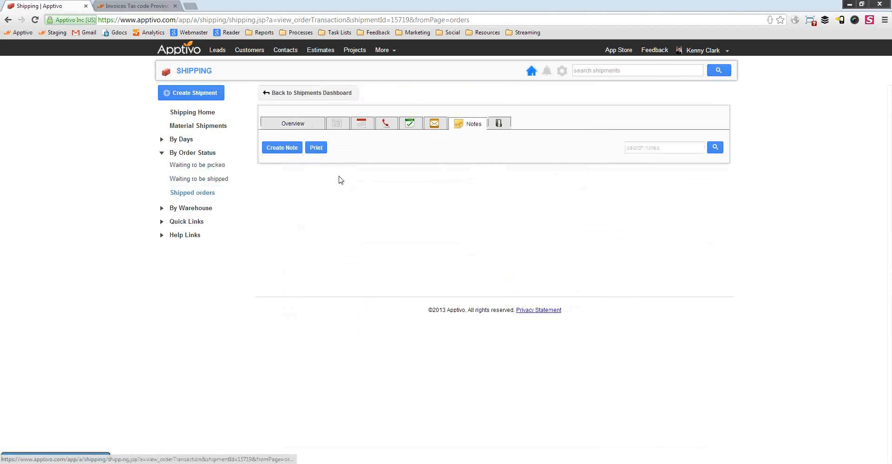
# Add the note 'aracking number 8989273' to the ORD115 shipment, then return to Shipped orders.
pyautogui.click(282, 147)
pyautogui.click(385, 205)
pyautogui.write('acking')
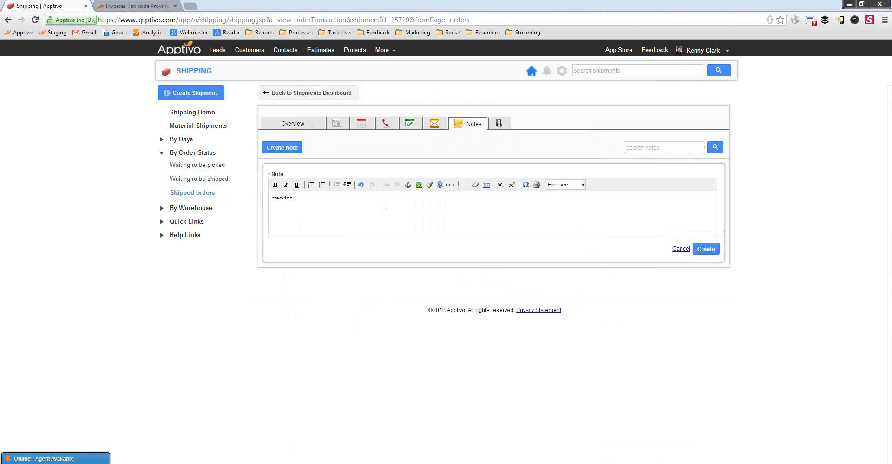
pyautogui.write('racking number 8989273')
pyautogui.click(710, 251)
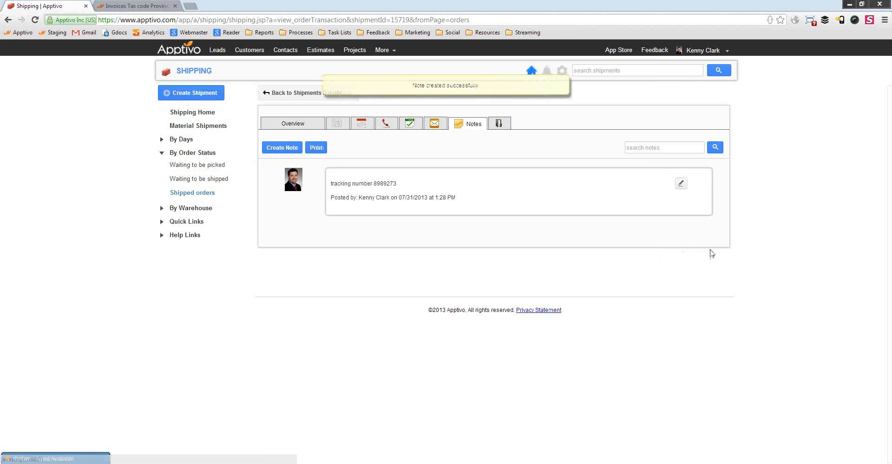
pyautogui.click(184, 194)
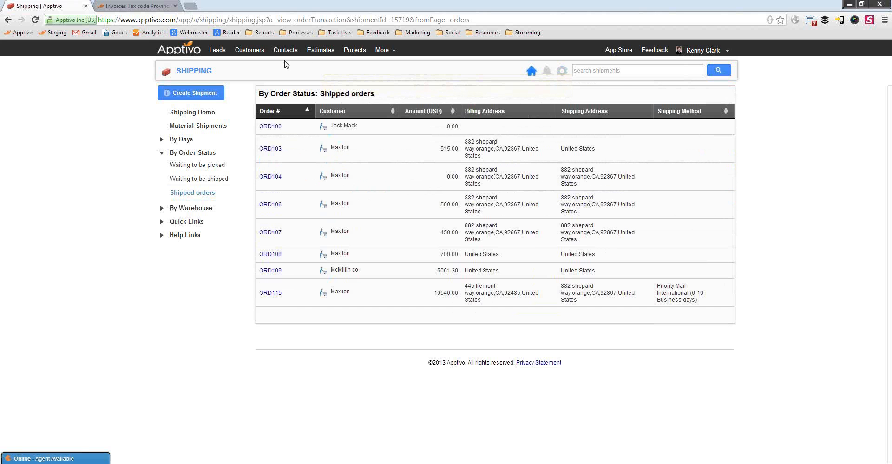
# Go to the Orders app and open order ORD115.
pyautogui.click(394, 50)
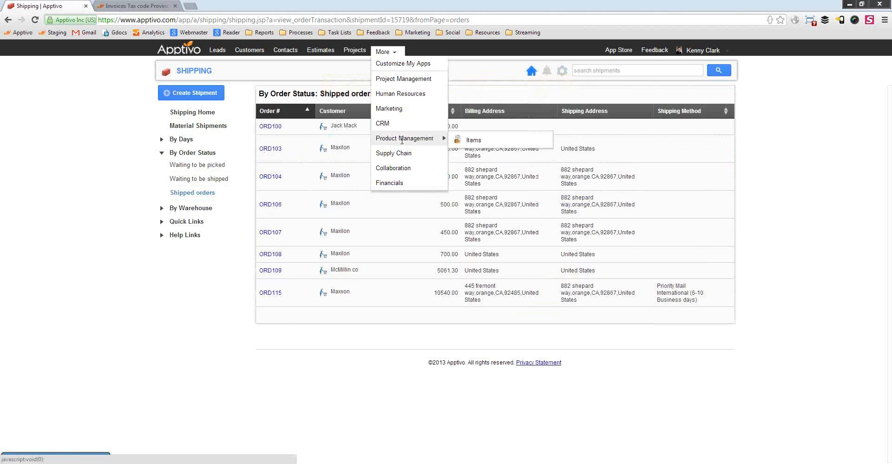
pyautogui.moveTo(418, 153)
pyautogui.click(476, 171)
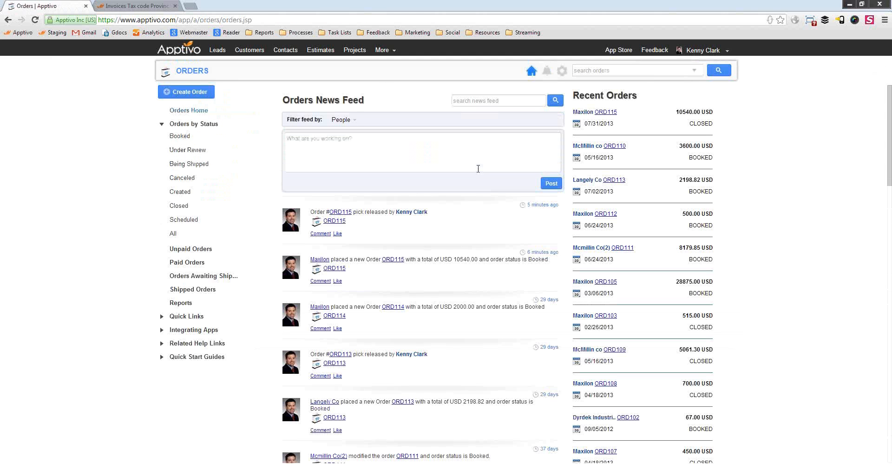
pyautogui.click(607, 113)
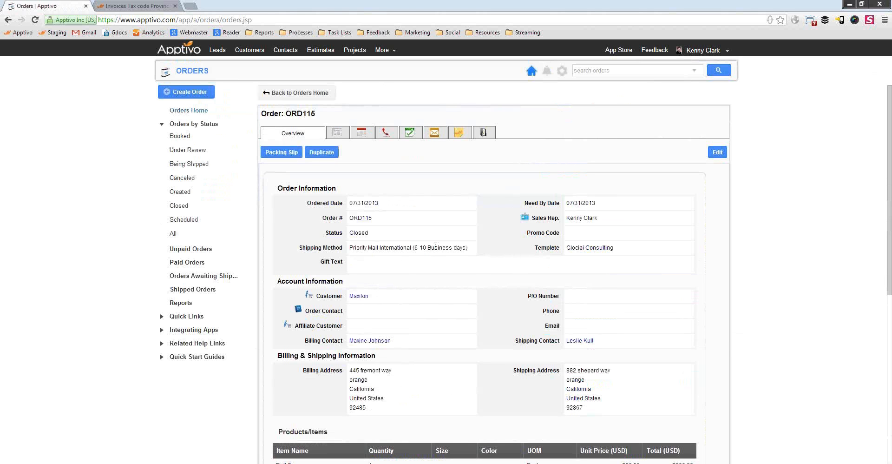
# Confirm ORD115's Closed status and shipment status history, then bring up the More apps menu.
pyautogui.doubleClick(357, 235)
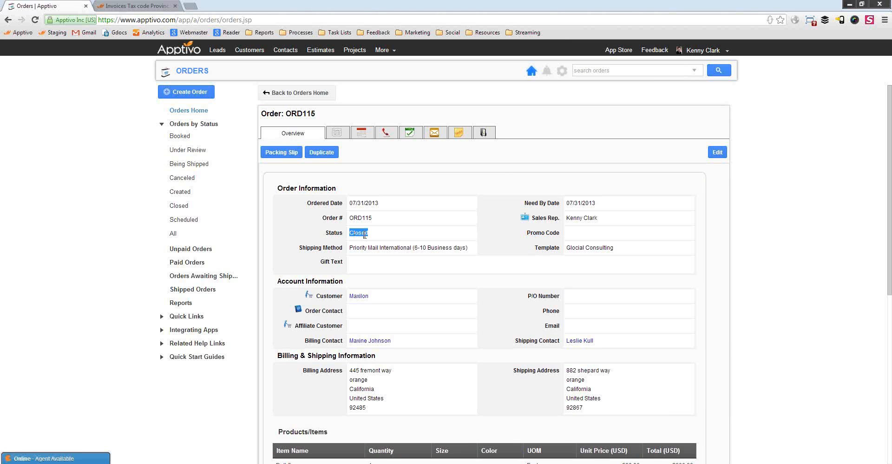
pyautogui.scroll(-6, 398, 328)
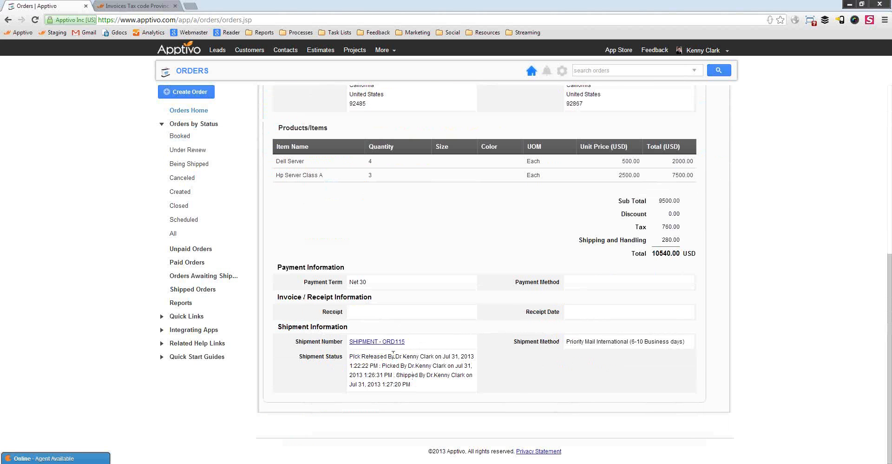
pyautogui.moveTo(374, 365); pyautogui.dragTo(425, 386)
pyautogui.click(400, 366)
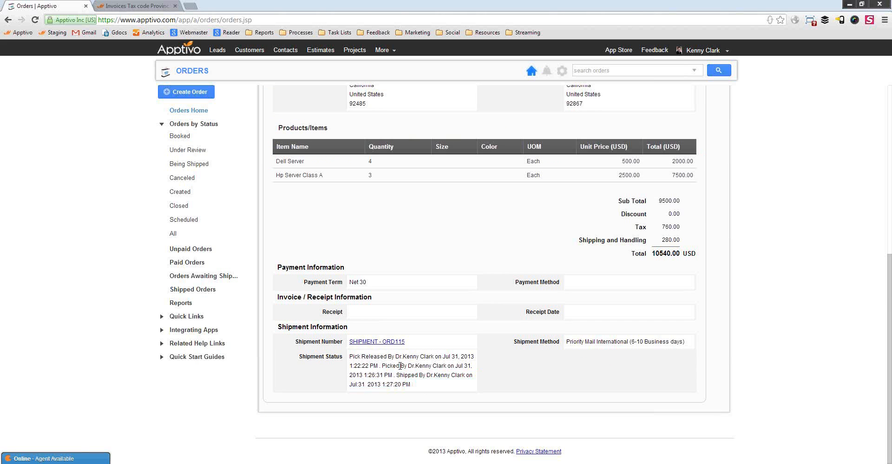
pyautogui.click(379, 342)
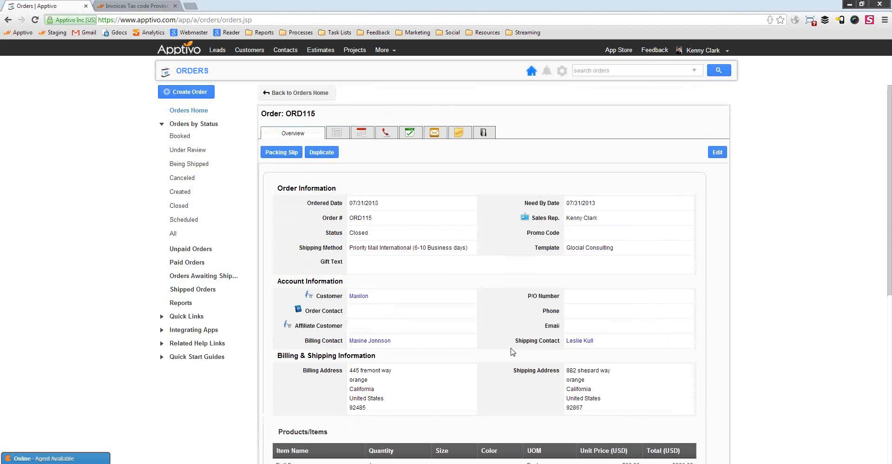
pyautogui.click(386, 51)
pyautogui.moveTo(392, 111)
pyautogui.moveTo(402, 138)
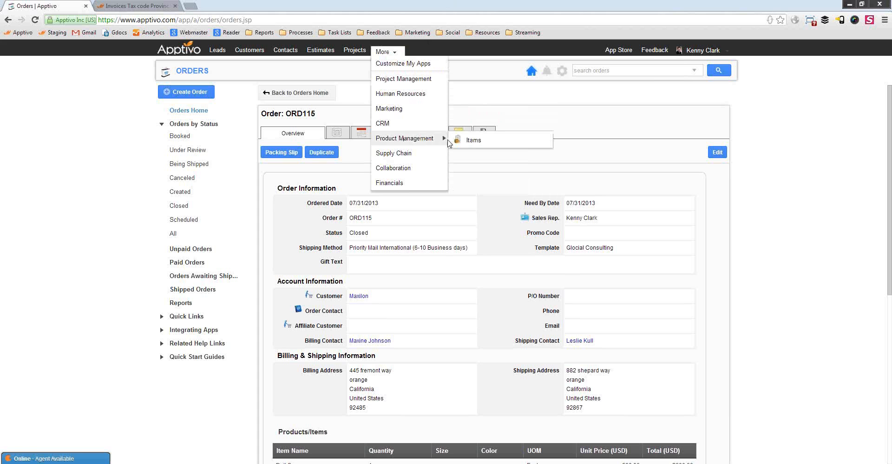
# Search Items for 'dell', open Dell Server and view its E-Commerce settings.
pyautogui.click(474, 140)
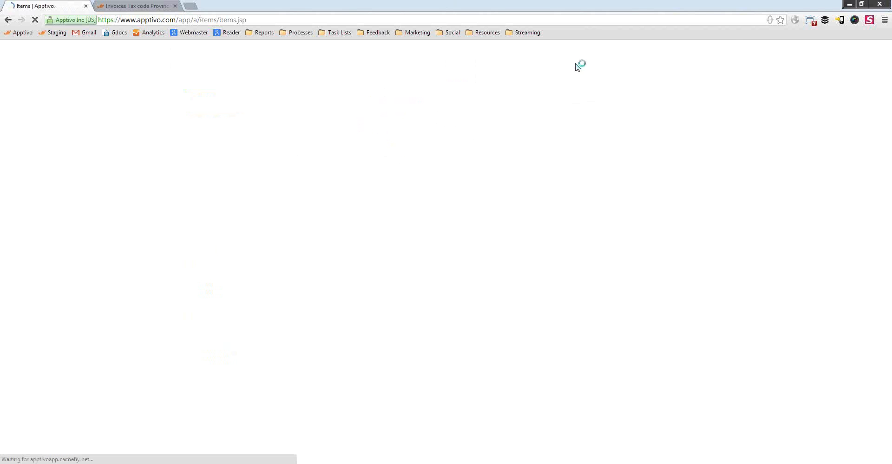
pyautogui.click(593, 66)
pyautogui.write('dell server')
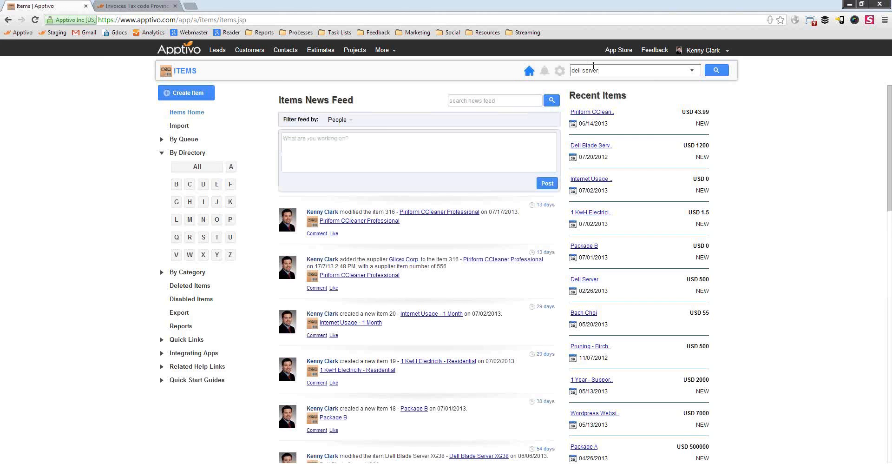
pyautogui.press('Return')
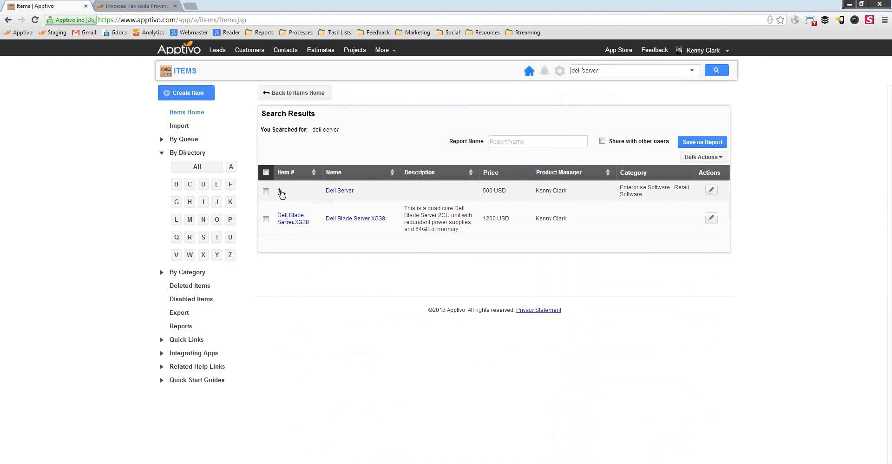
pyautogui.click(330, 191)
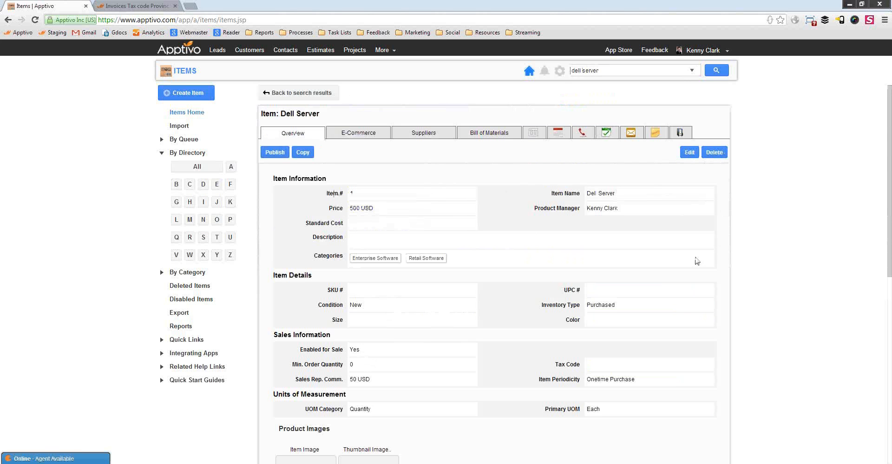
pyautogui.scroll(-3, 605, 277)
pyautogui.scroll(3, 562, 260)
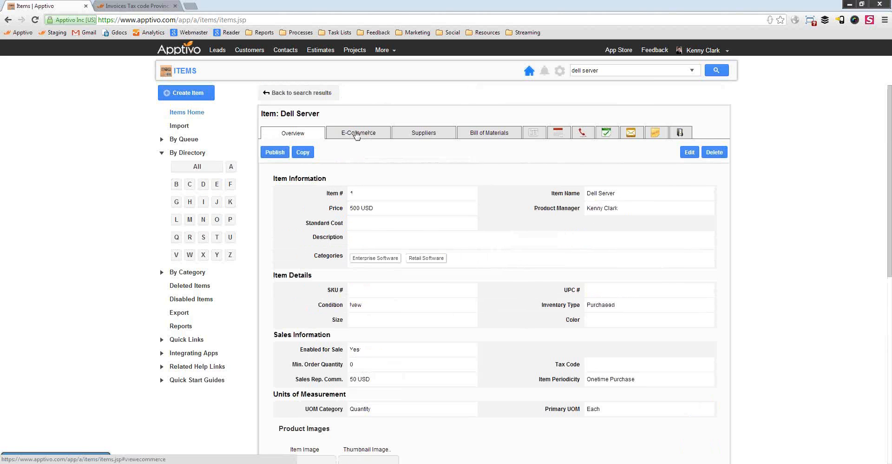
pyautogui.click(356, 134)
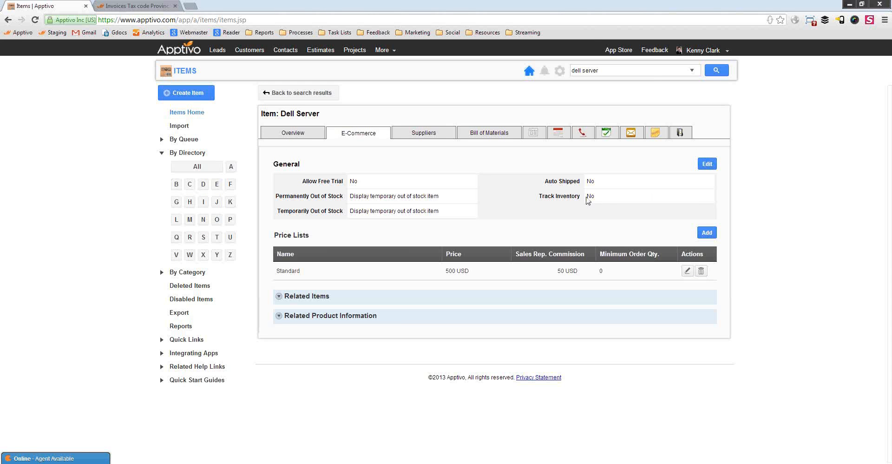
# Tick Track Inventory in Dell Server's general e-commerce settings, leaving 0 available to transact.
pyautogui.doubleClick(589, 197)
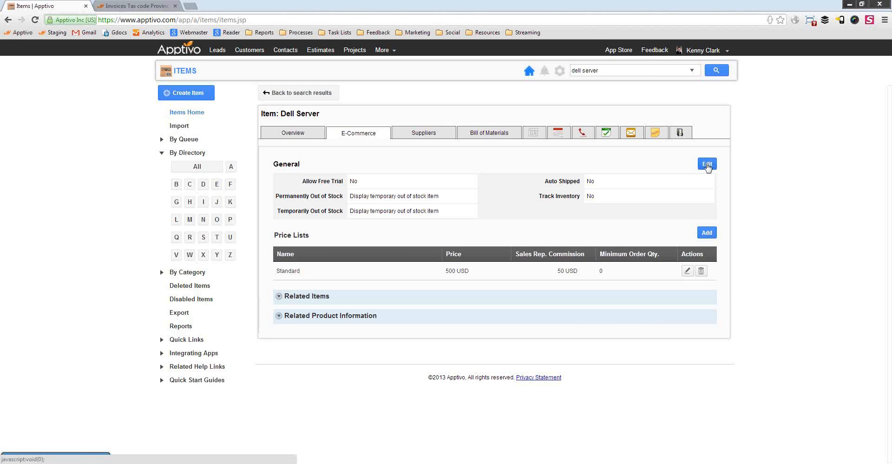
pyautogui.click(706, 164)
pyautogui.click(365, 276)
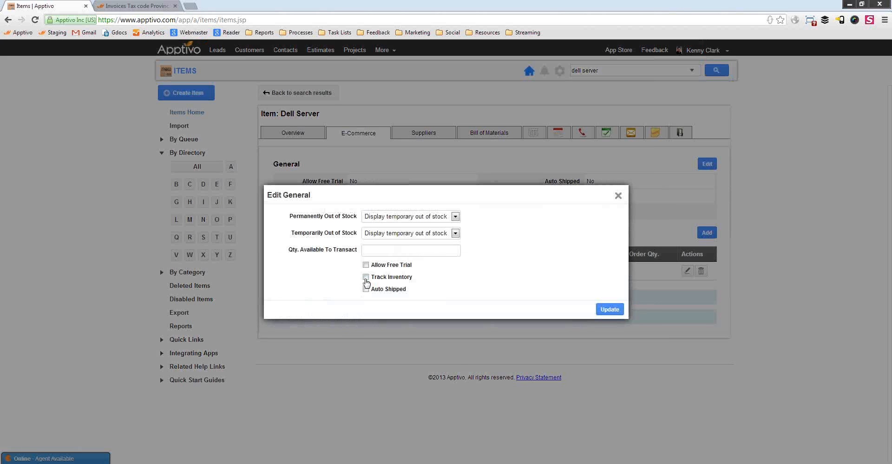
pyautogui.click(608, 310)
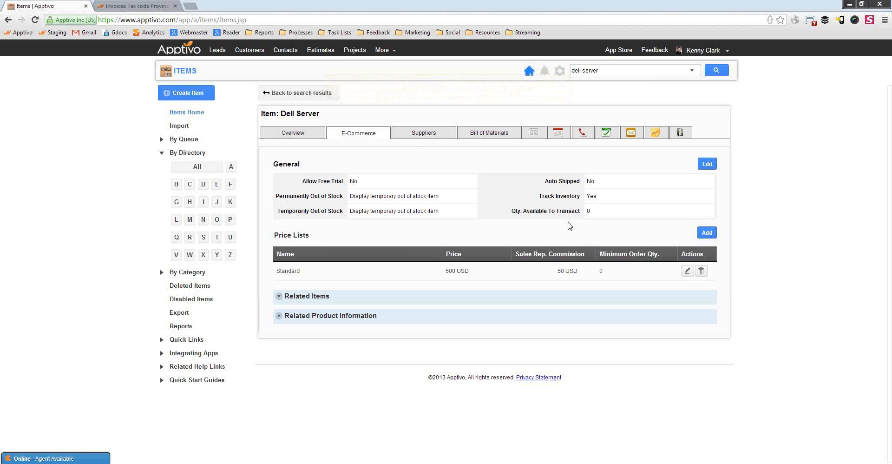
pyautogui.click(385, 50)
# Open Supply Chain's Inventory Management and list D items, showing Dell Server at 0 on hand.
pyautogui.moveTo(401, 135)
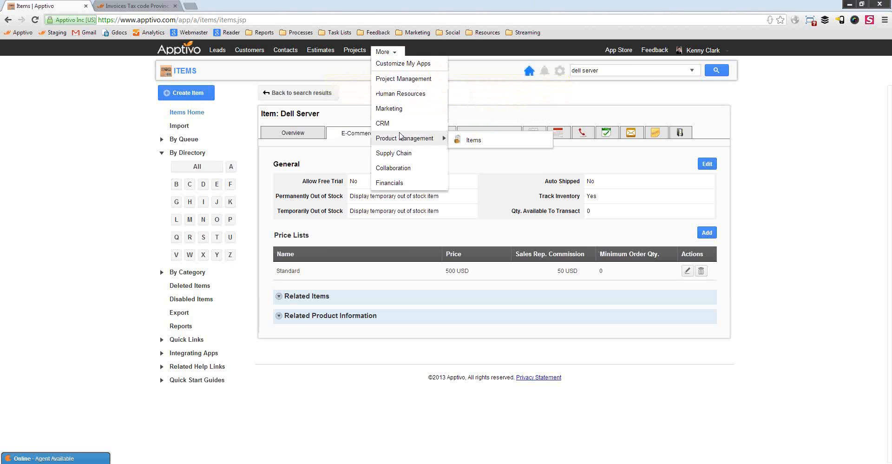
pyautogui.moveTo(400, 153)
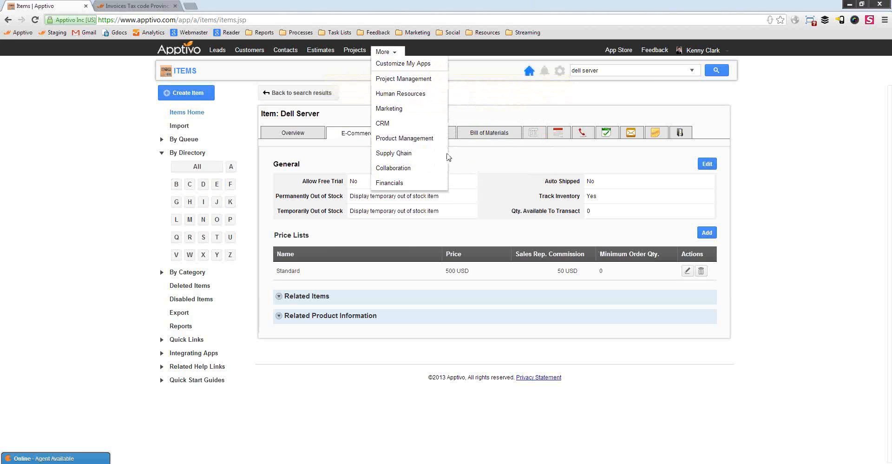
pyautogui.click(472, 157)
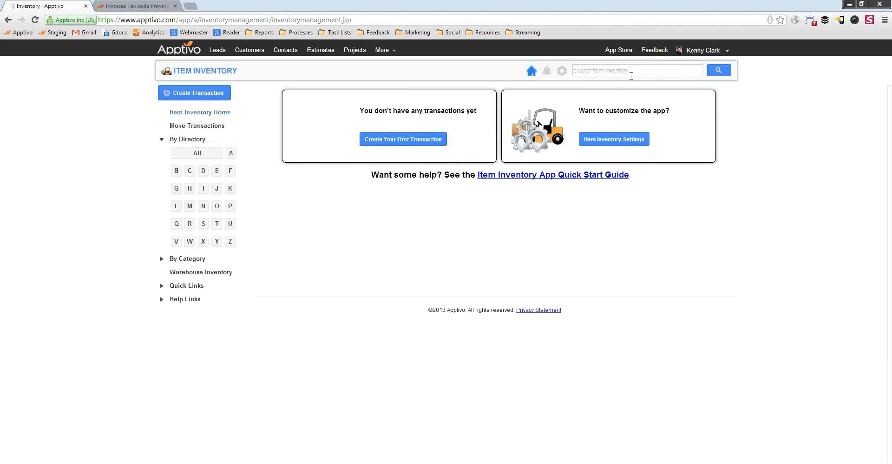
pyautogui.click(203, 171)
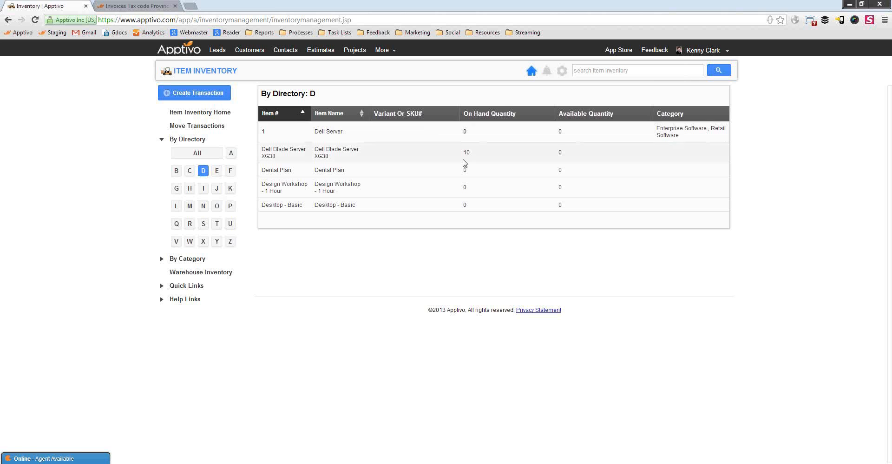
# Note the Dell Blade Server XG38 item number, then bring up the Create Transaction choices.
pyautogui.moveTo(273, 149); pyautogui.dragTo(277, 157)
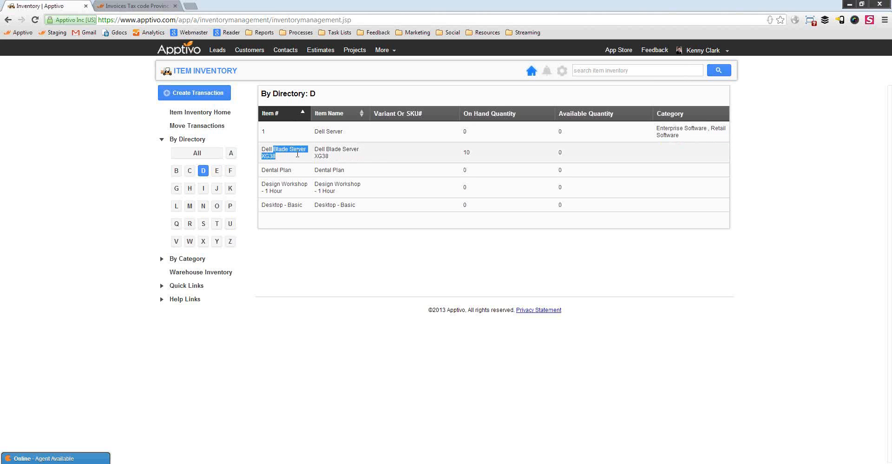
pyautogui.click(486, 159)
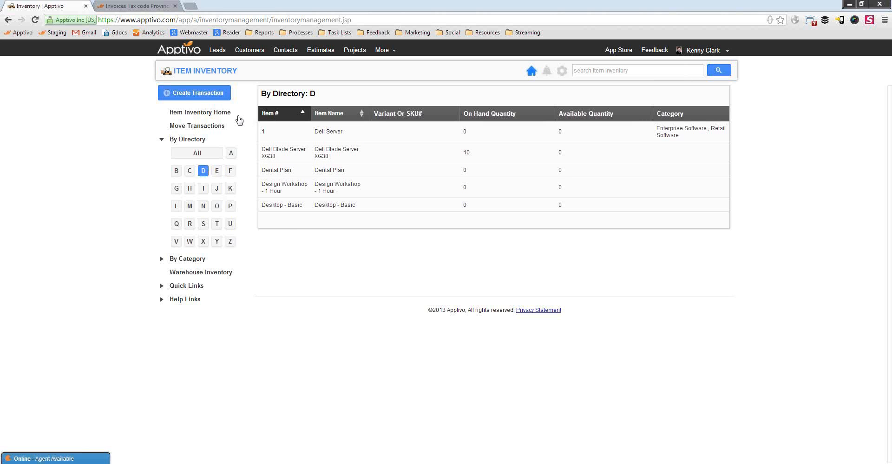
pyautogui.click(186, 100)
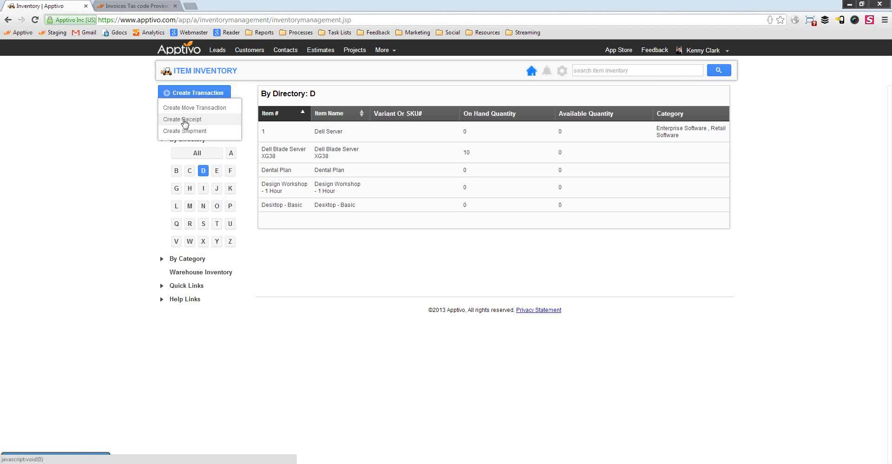
# Start a new receipt with K & L Foods as the supplier.
pyautogui.click(184, 122)
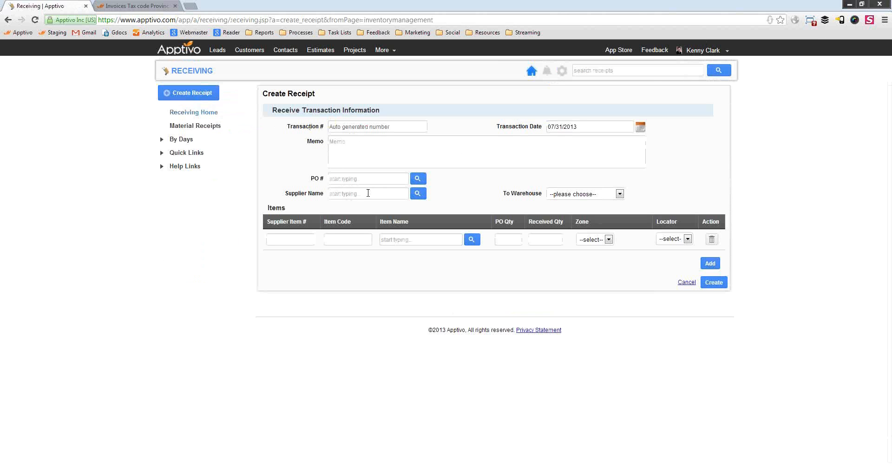
pyautogui.click(418, 193)
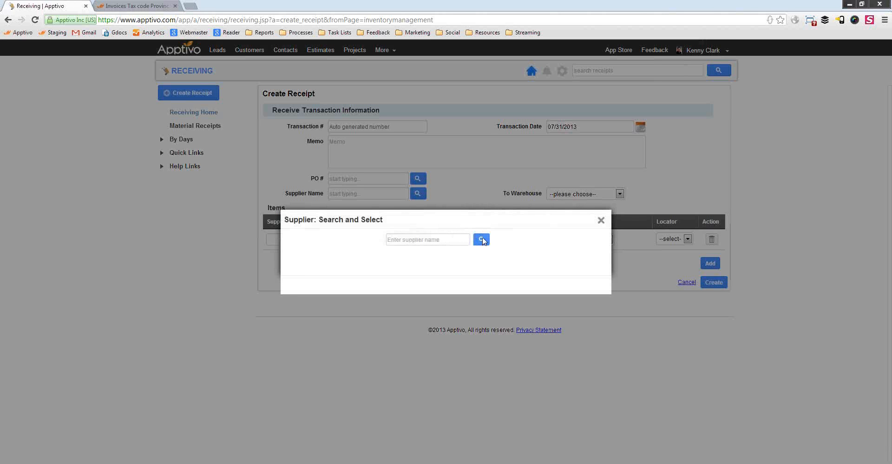
pyautogui.click(439, 239)
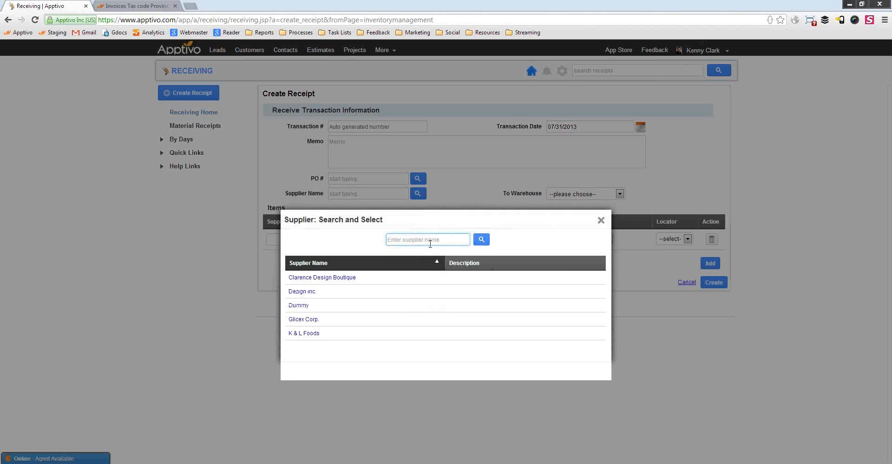
pyautogui.click(308, 333)
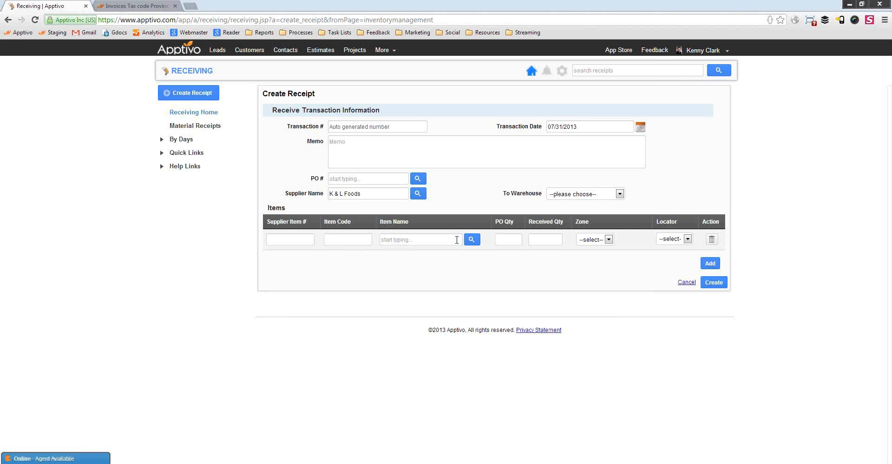
# Enter the received item, first picking 2 Hour Server Training from the item list.
pyautogui.click(457, 239)
pyautogui.write('mak')
pyautogui.press('BackSpace')
pyautogui.write('xi')
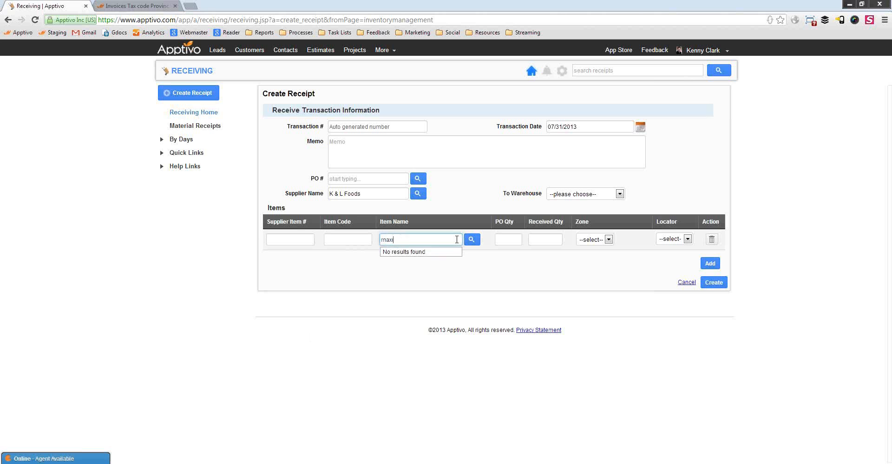
pyautogui.moveTo(457, 239); pyautogui.dragTo(381, 240)
pyautogui.press('BackSpace')
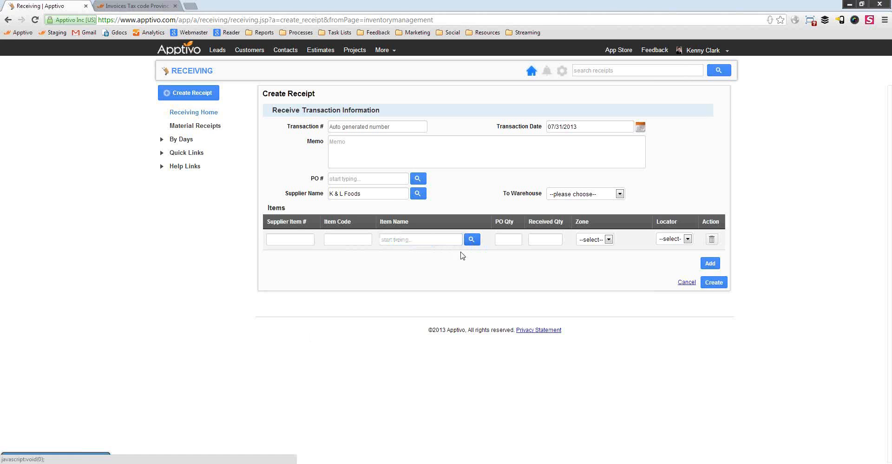
pyautogui.click(471, 239)
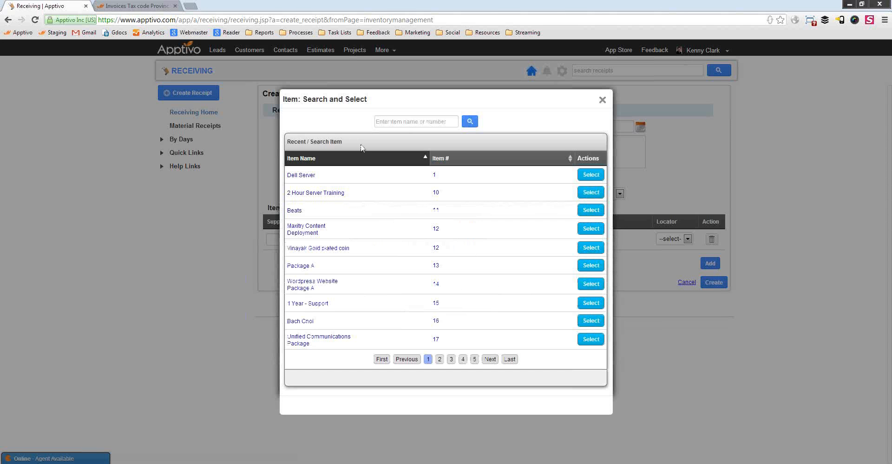
pyautogui.click(594, 192)
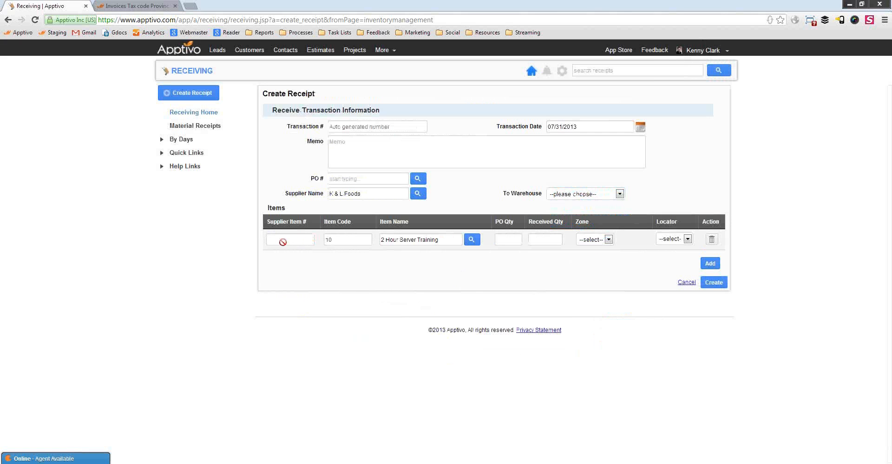
# Switch the item to Maxilon Marketing Display (M-01) and bring up the PO search.
pyautogui.click(472, 239)
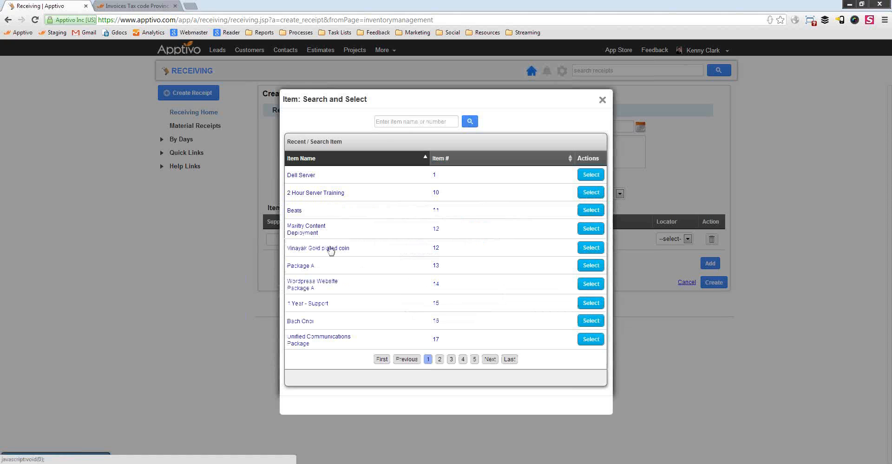
pyautogui.click(420, 122)
pyautogui.write('maxilon')
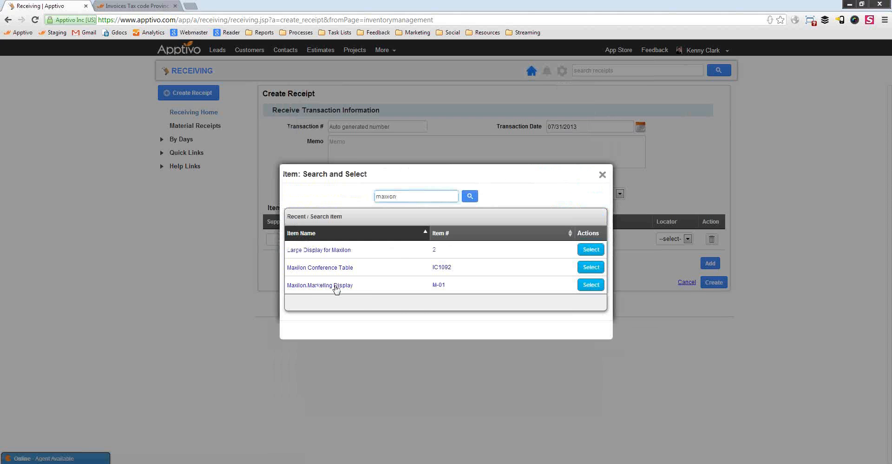
pyautogui.click(337, 288)
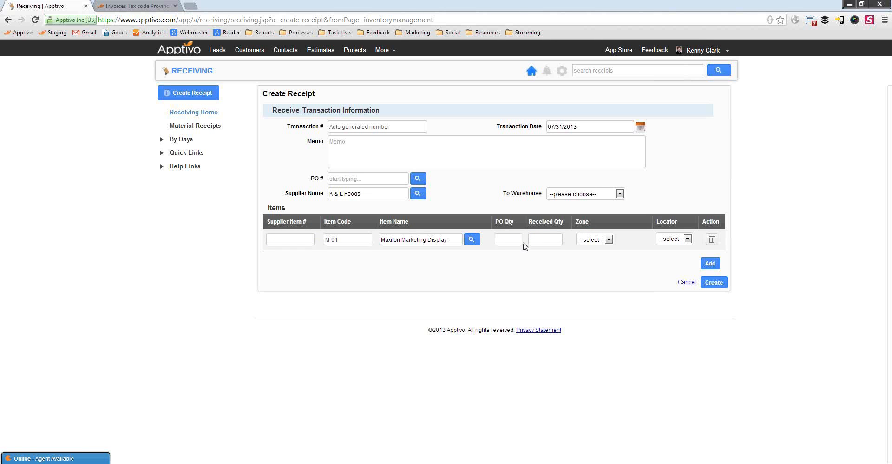
pyautogui.click(543, 241)
pyautogui.click(525, 262)
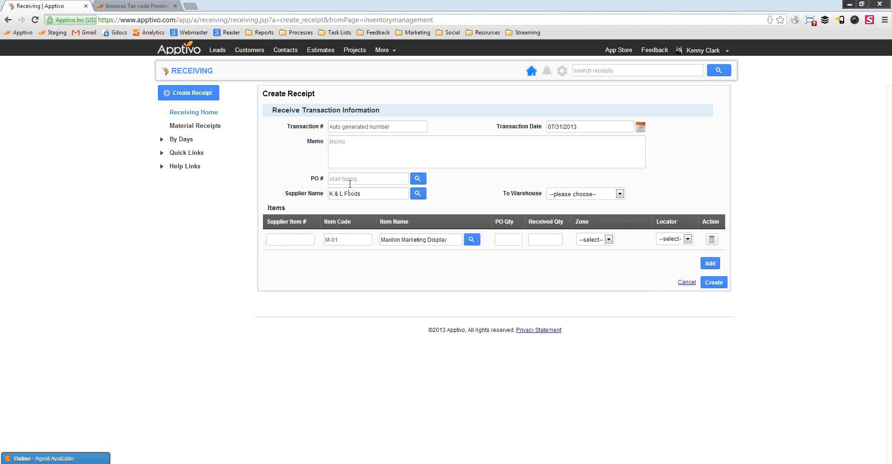
pyautogui.click(419, 182)
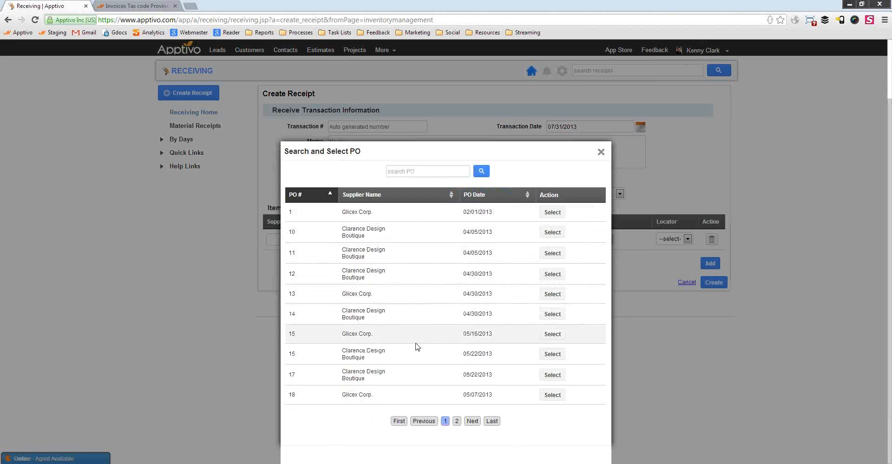
# Fill the receipt from PO 11, receiving 1 Watkins Marketing Display from Clarence Design Boutique.
pyautogui.click(552, 253)
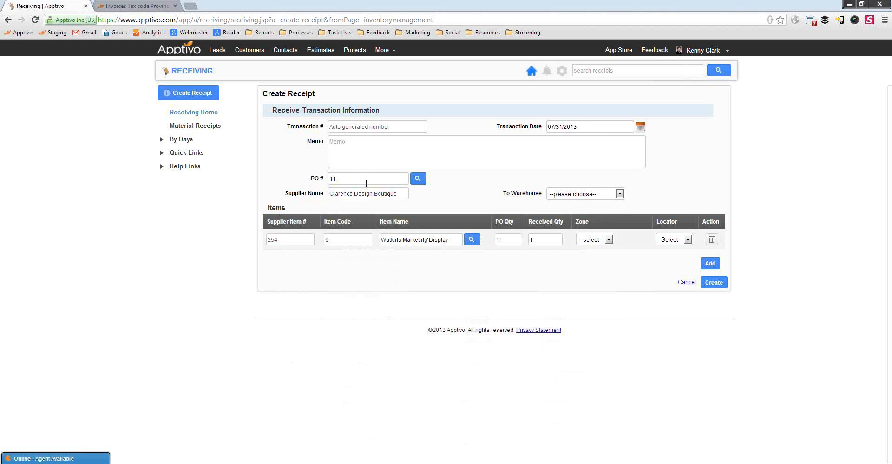
pyautogui.moveTo(401, 194); pyautogui.dragTo(333, 193)
pyautogui.doubleClick(532, 239)
pyautogui.click(534, 289)
pyautogui.moveTo(451, 240); pyautogui.dragTo(386, 240)
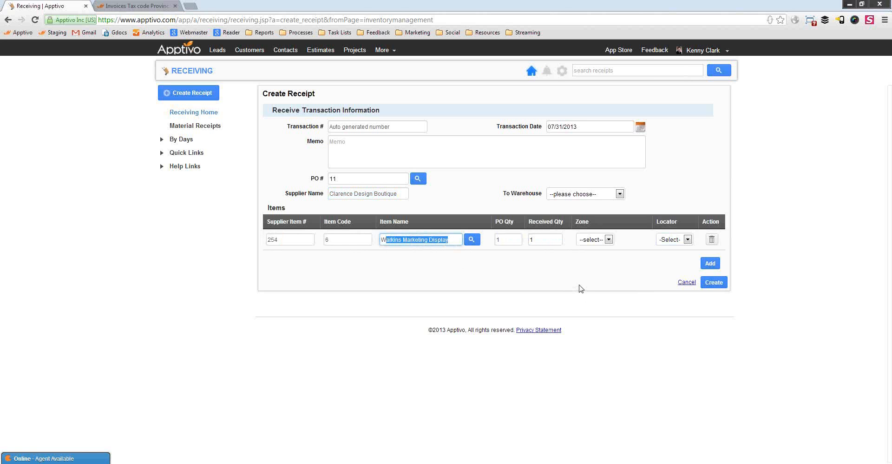
pyautogui.press('Tab')
pyautogui.press('Tab')
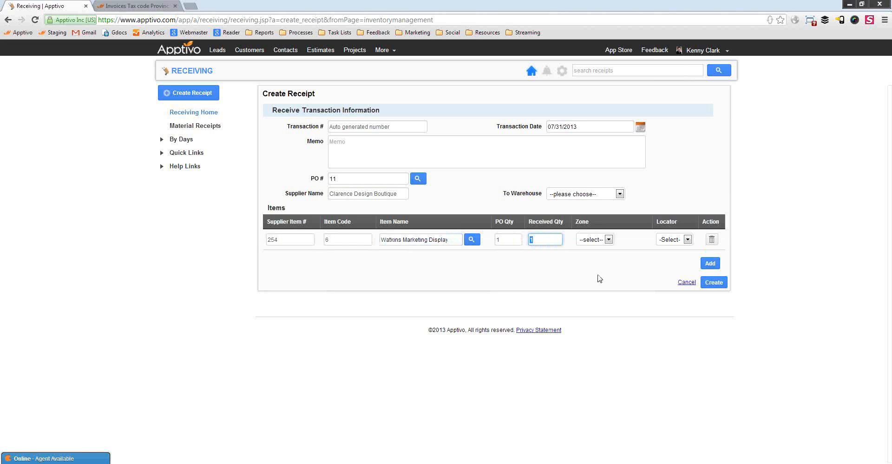
pyautogui.click(599, 279)
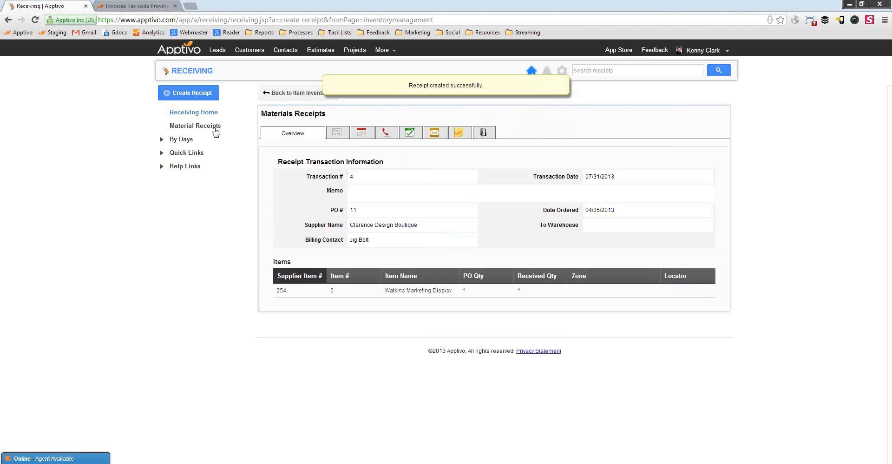
# List W items in Inventory Management, confirming Watkins Marketing Display at 1 on hand.
pyautogui.click(384, 50)
pyautogui.click(494, 153)
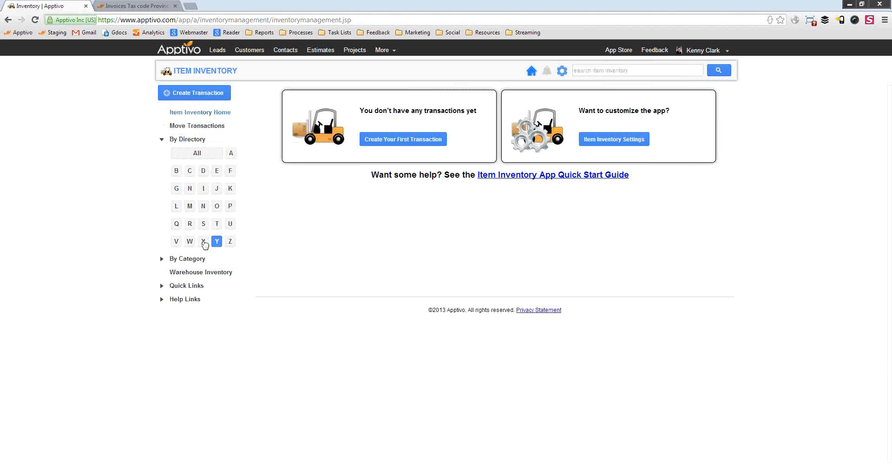
pyautogui.click(190, 241)
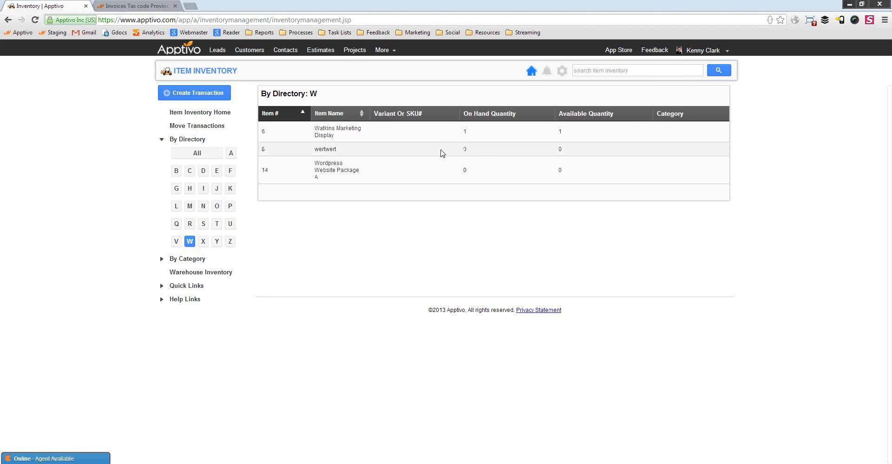
pyautogui.click(204, 95)
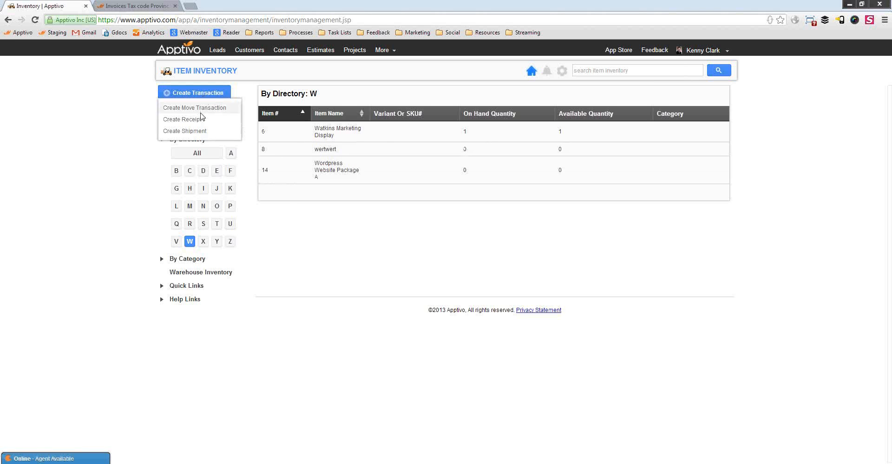
# Start a blank shipment dated 07/31/2013 with an auto-generated transaction number.
pyautogui.click(200, 132)
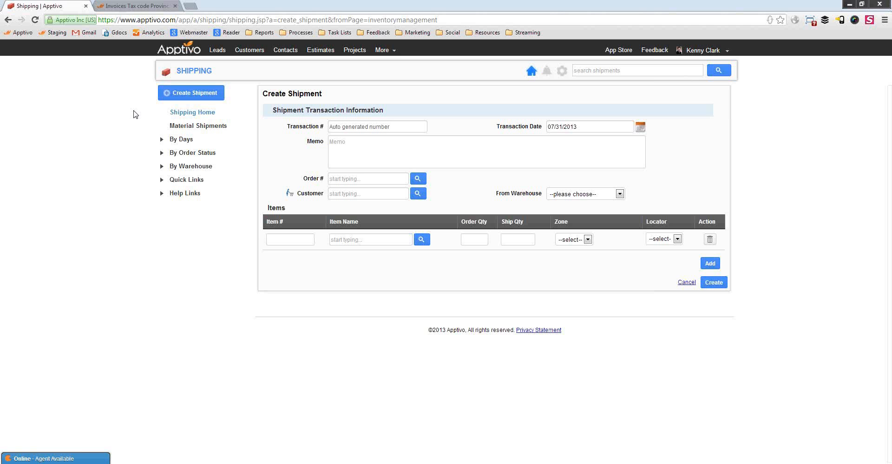
pyautogui.click(390, 50)
pyautogui.moveTo(404, 182)
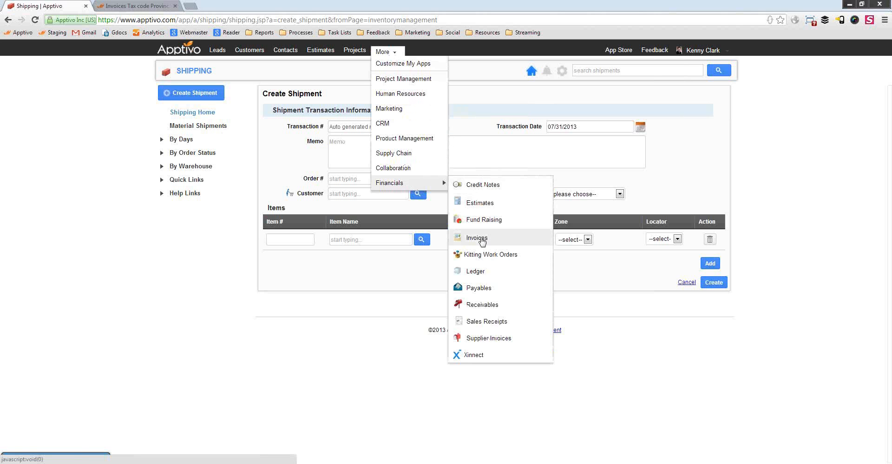
# In Invoices, choose to create an invoice from an existing order.
pyautogui.click(477, 237)
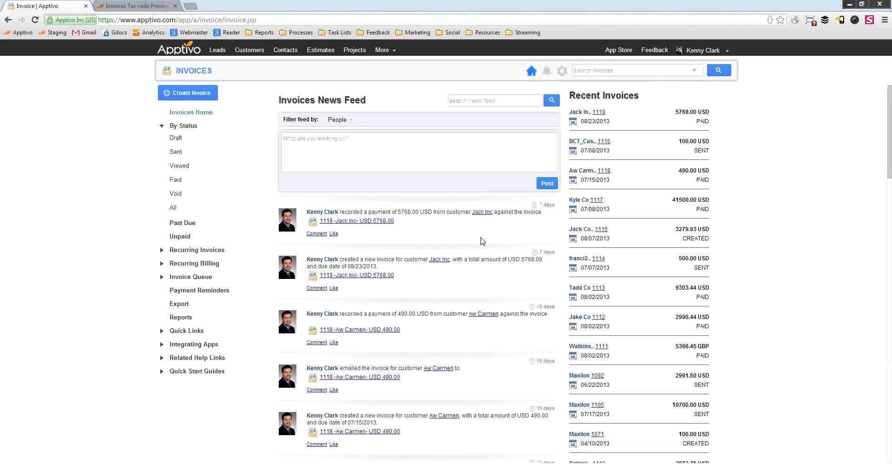
pyautogui.click(171, 99)
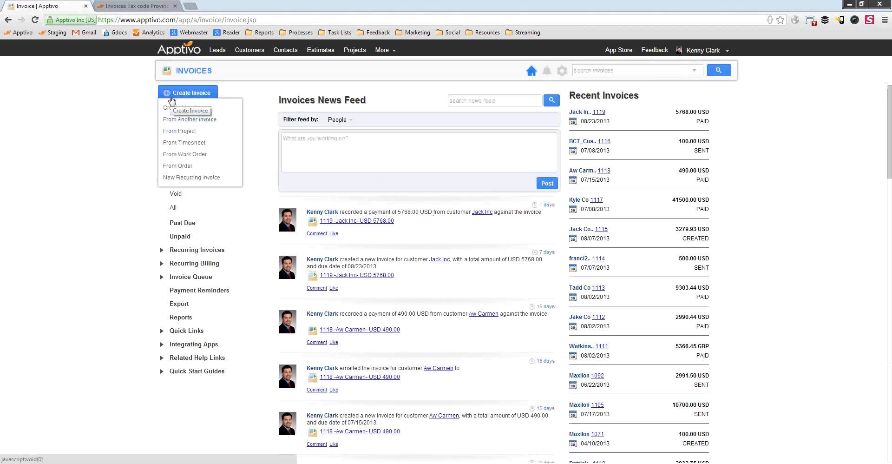
pyautogui.click(188, 167)
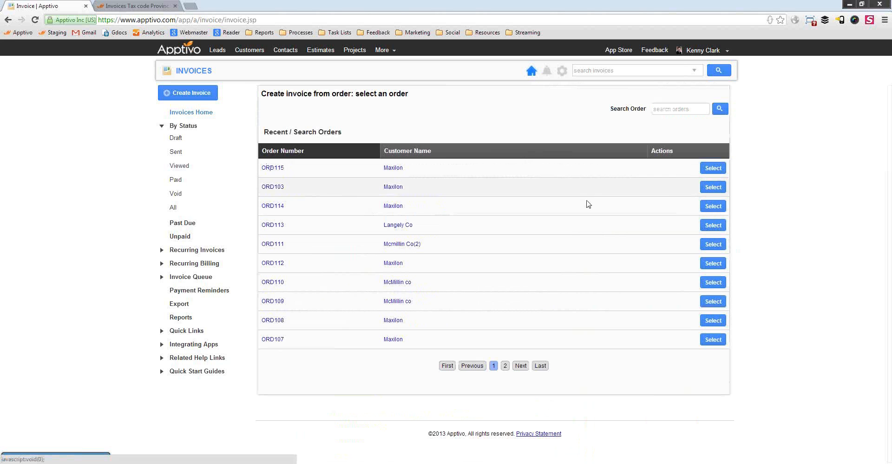
# Base the invoice on order ORD115, keeping Government Template as the template.
pyautogui.click(713, 168)
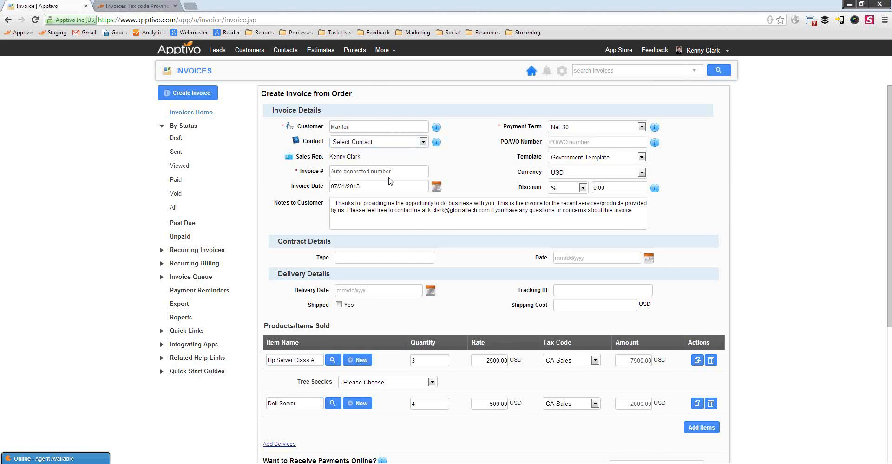
pyautogui.scroll(-3, 519, 224)
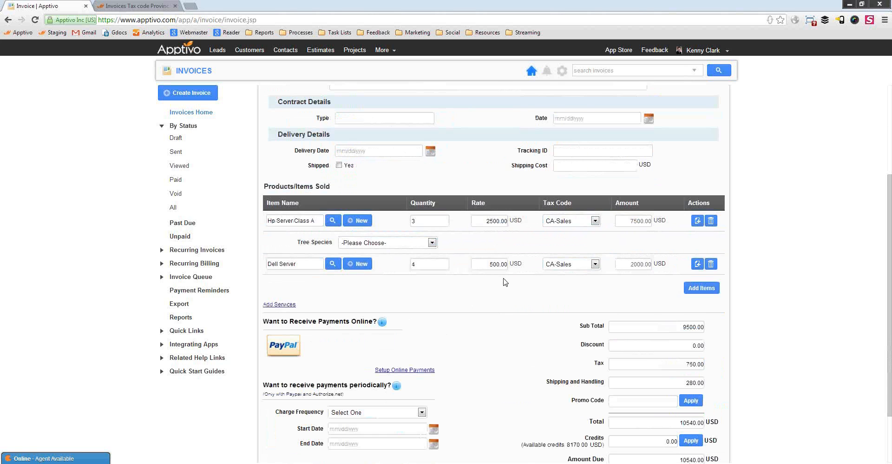
pyautogui.scroll(2, 506, 281)
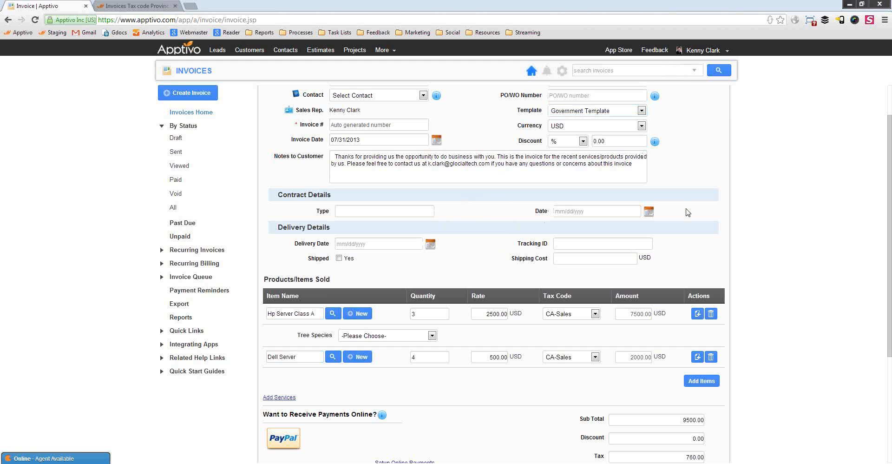
pyautogui.click(584, 110)
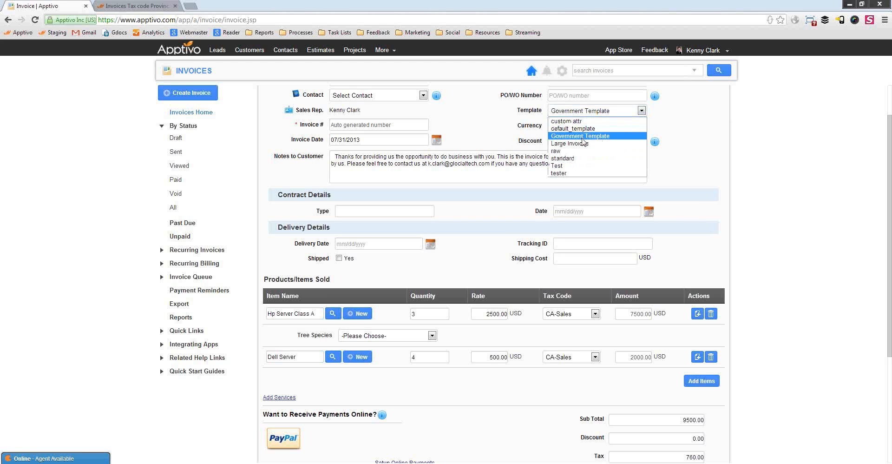
pyautogui.click(719, 166)
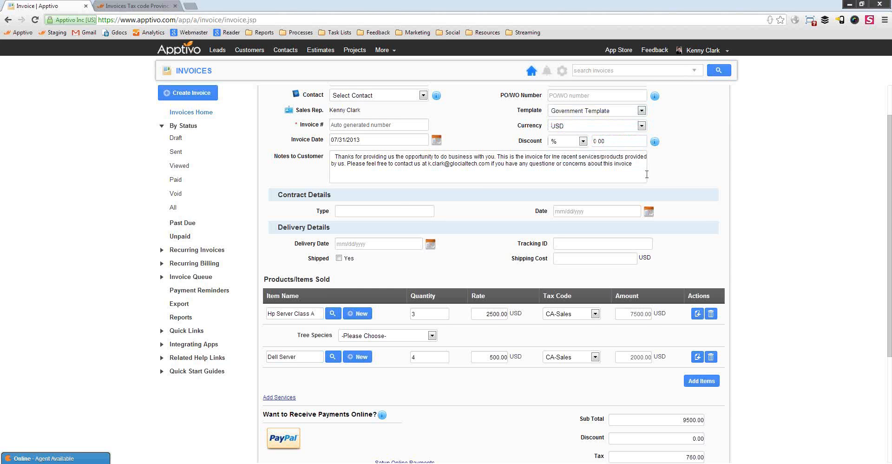
# Check the 280.00 shipping charge and set a 10% discount, making the amount due 9514.00 USD.
pyautogui.scroll(-4, 692, 199)
pyautogui.scroll(1, 372, 284)
pyautogui.scroll(-1, 523, 318)
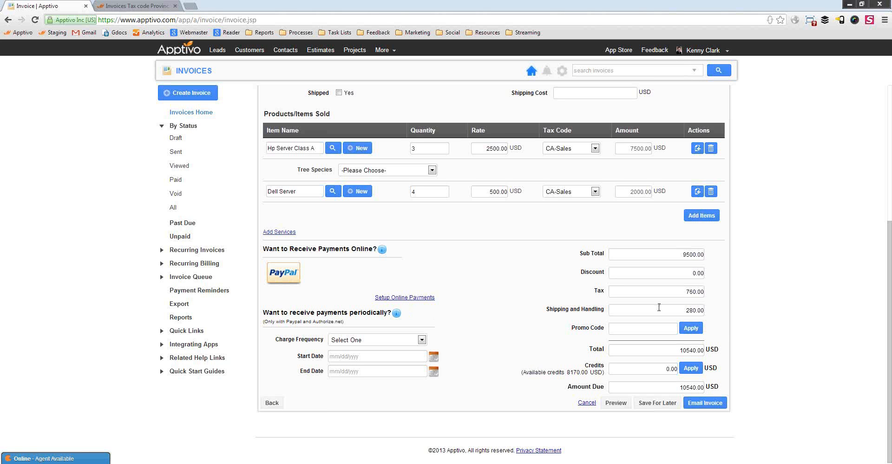
pyautogui.click(691, 310)
pyautogui.moveTo(680, 311); pyautogui.dragTo(703, 310)
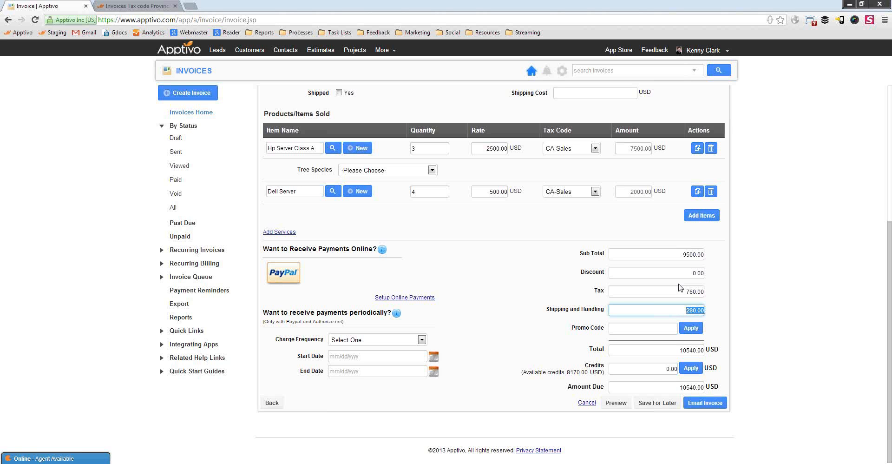
pyautogui.scroll(5, 475, 315)
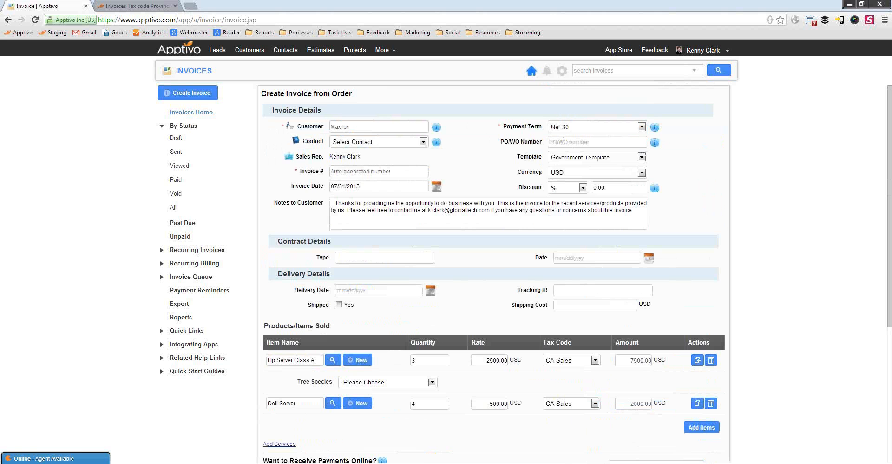
pyautogui.moveTo(619, 187); pyautogui.dragTo(557, 187)
pyautogui.write('10')
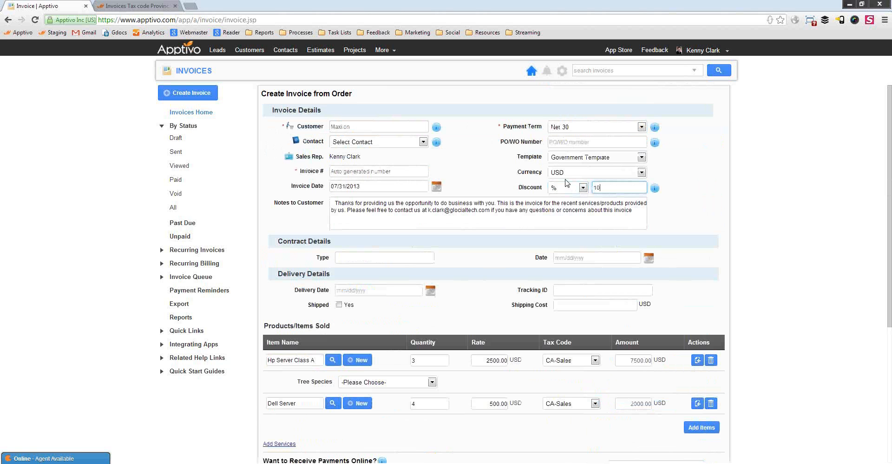
pyautogui.scroll(-5, 657, 351)
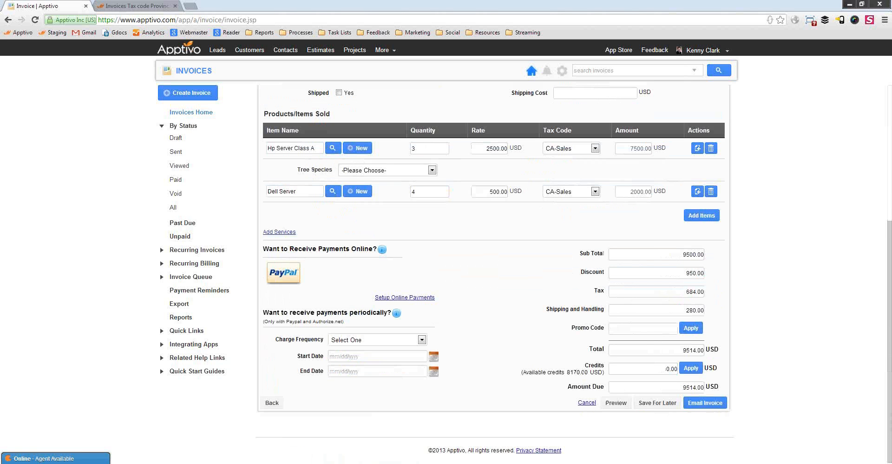
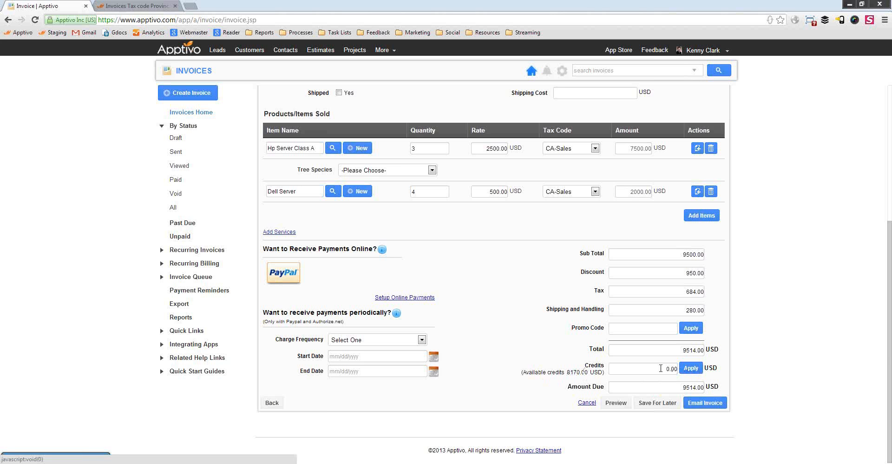
# Apply an 8170.00 credit to invoice 1120, leaving 1344.00 USD due, and open the email draft.
pyautogui.click(684, 373)
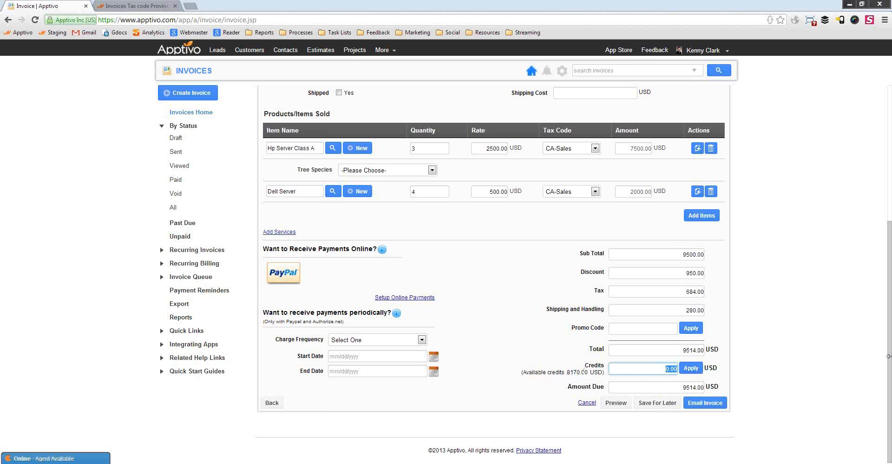
pyautogui.write('6170.00')
pyautogui.moveTo(651, 370); pyautogui.dragTo(718, 376)
pyautogui.click(690, 368)
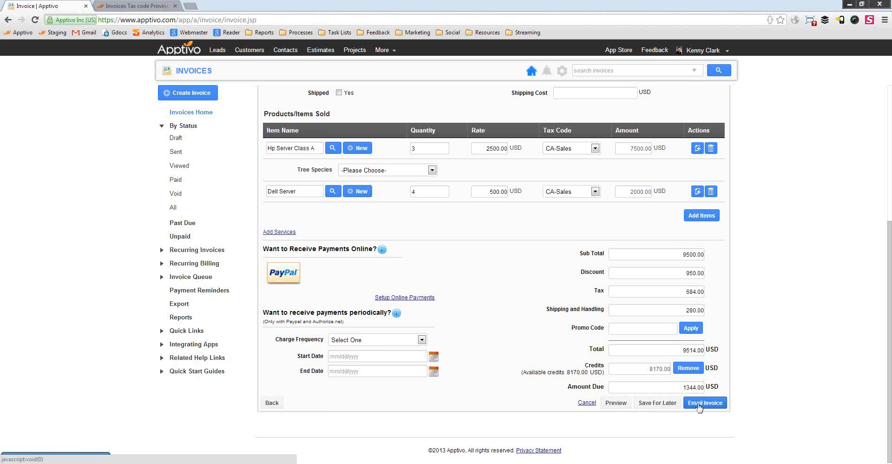
pyautogui.click(699, 404)
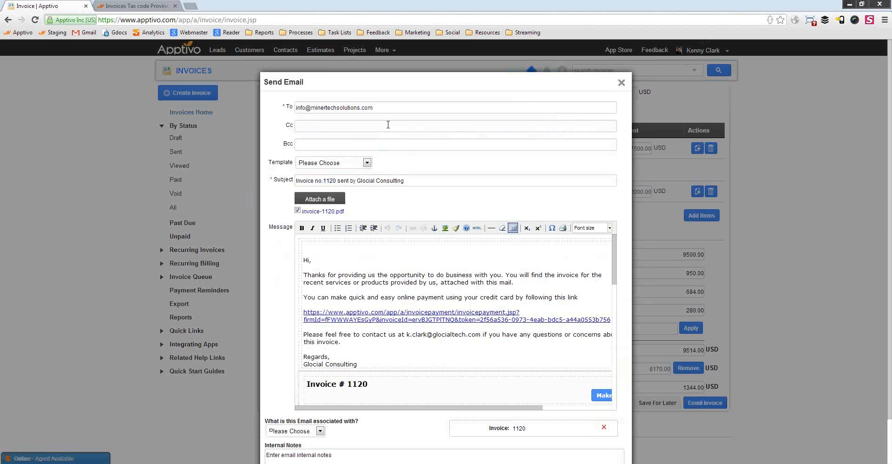
# Review the email's recipient, subject, message and templates, then download invoice-1120.pdf.
pyautogui.moveTo(388, 106); pyautogui.dragTo(256, 117)
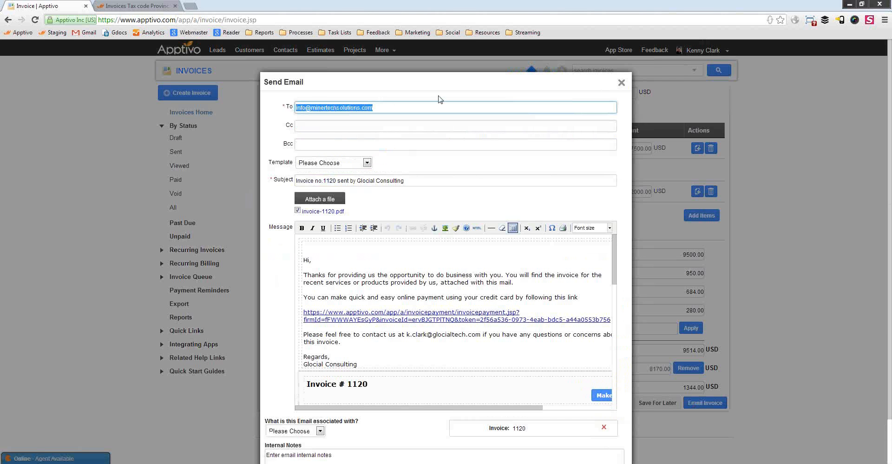
pyautogui.click(391, 108)
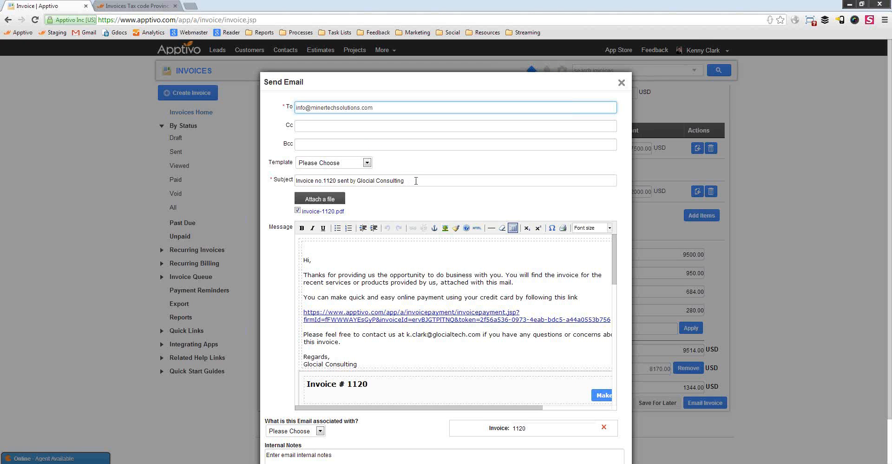
pyautogui.moveTo(417, 181); pyautogui.dragTo(297, 186)
pyautogui.moveTo(378, 356); pyautogui.dragTo(319, 275)
pyautogui.click(384, 288)
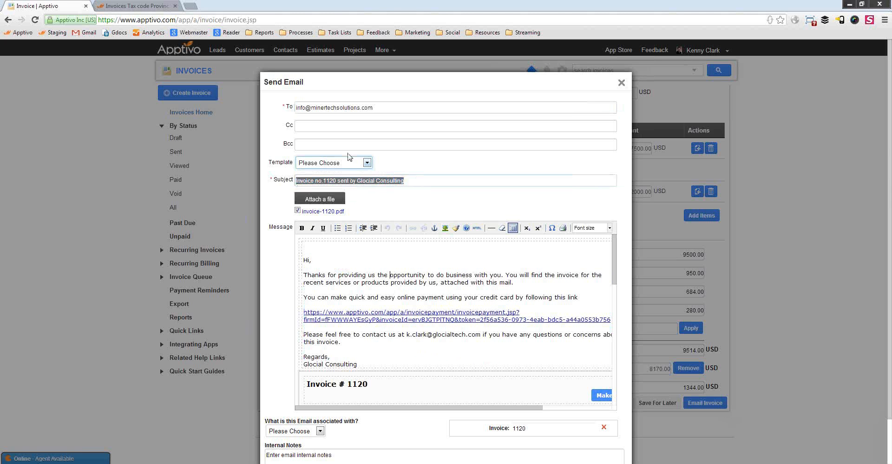
pyautogui.click(347, 163)
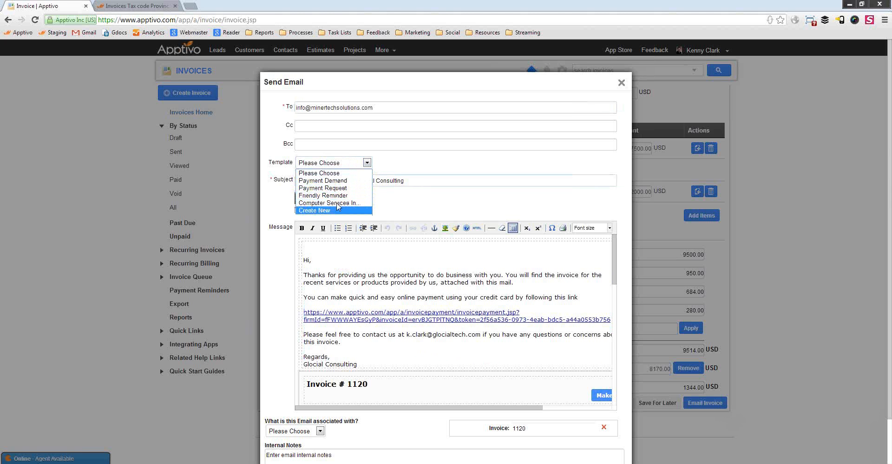
pyautogui.click(428, 158)
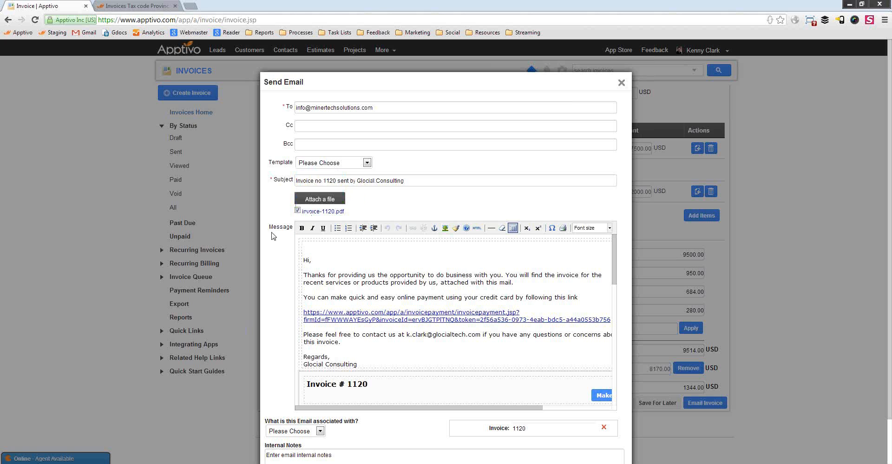
pyautogui.click(324, 212)
# Copy the online payment link from the message and load it in a new browser tab.
pyautogui.click(403, 284)
pyautogui.scroll(-10, 392, 281)
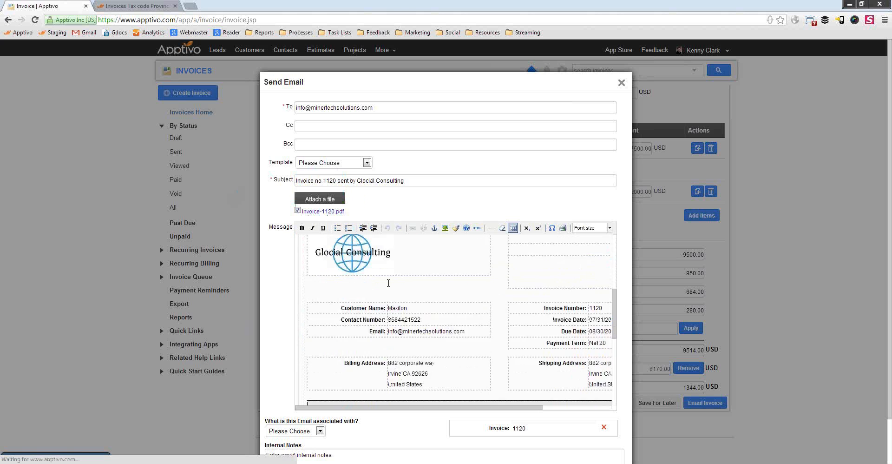
pyautogui.scroll(10, 487, 299)
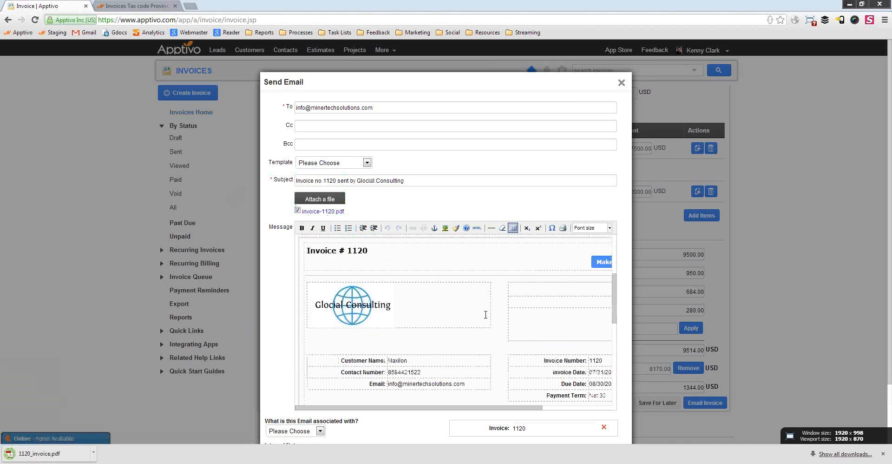
pyautogui.tripleClick(452, 311)
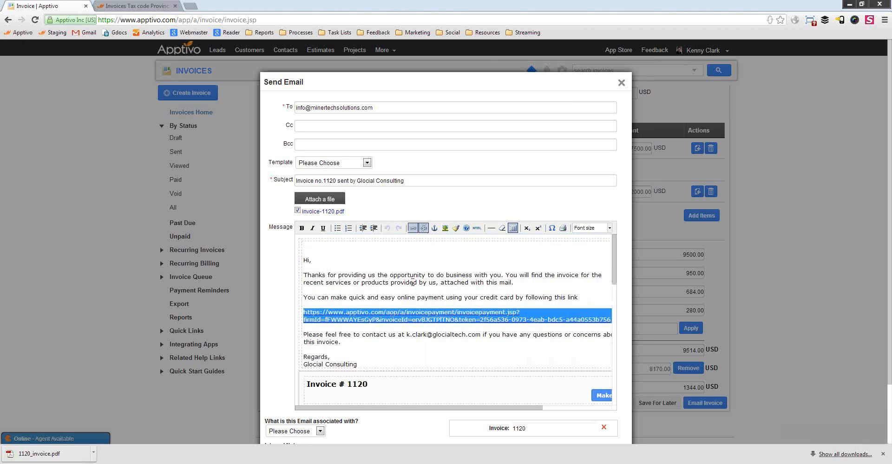
pyautogui.hotkey('ctrl', 'c')
pyautogui.click(190, 6)
pyautogui.hotkey('ctrl', 'v')
pyautogui.press('Return')
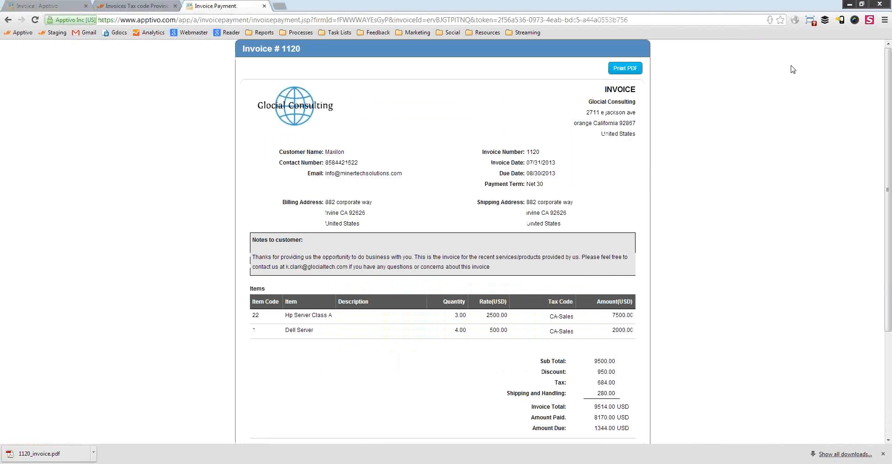
# Scroll the invoice 1120 payment page down to the PayPal and check payment options.
pyautogui.scroll(-3, 644, 232)
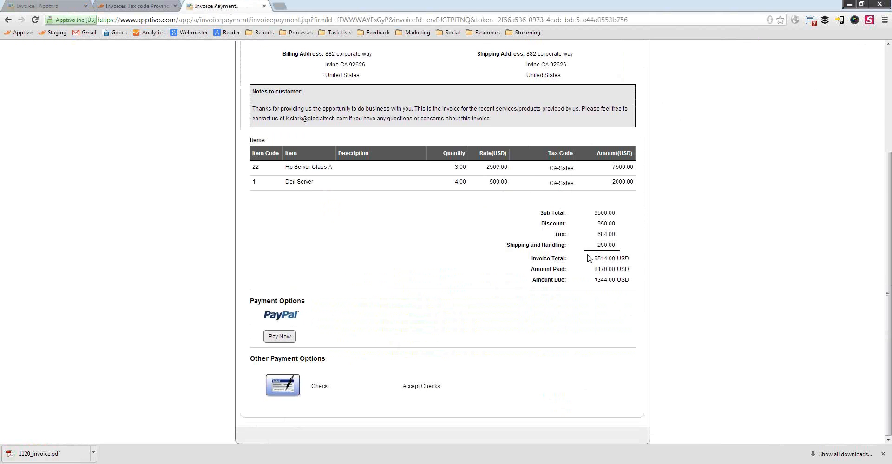
pyautogui.scroll(3, 569, 210)
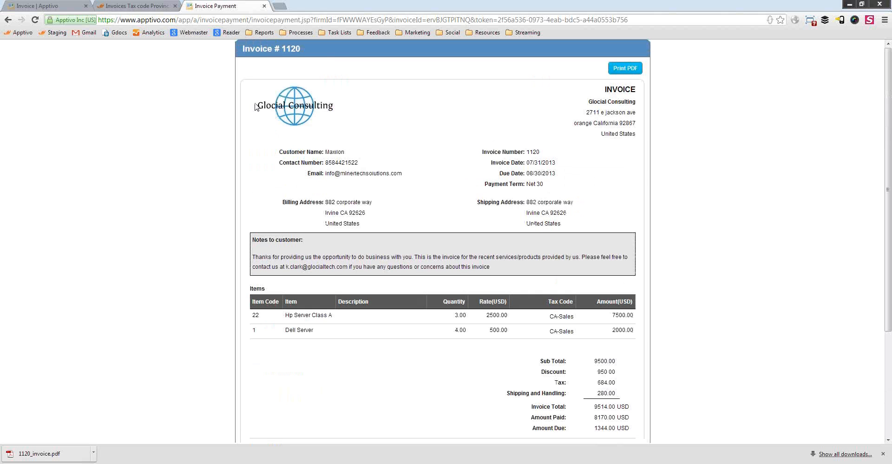
pyautogui.scroll(-3, 432, 190)
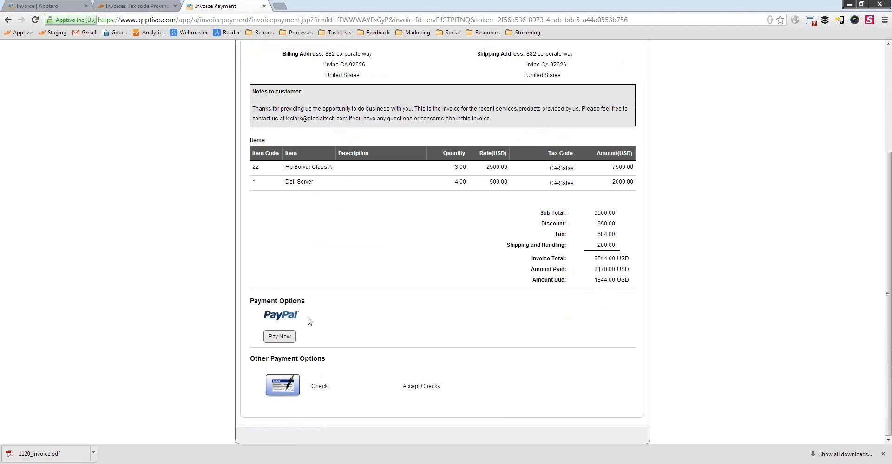
# Start a PayPal checkout for the 1344.0 balance, then switch back to the Apptivo invoice tab.
pyautogui.click(281, 338)
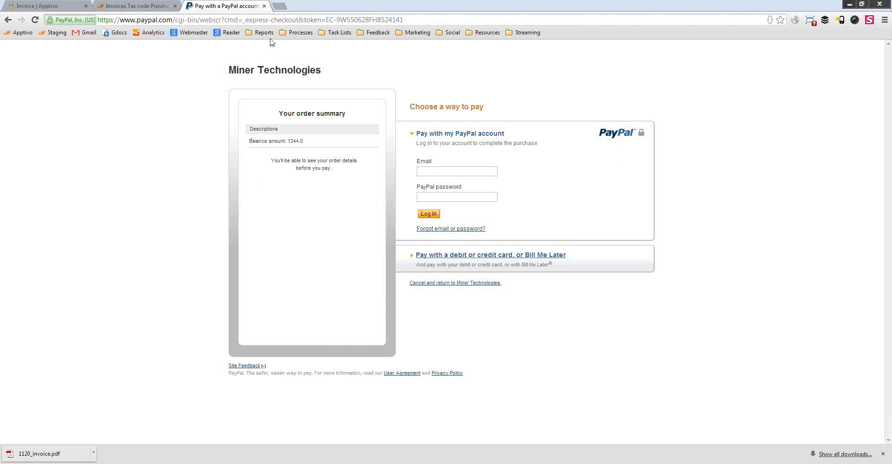
pyautogui.click(56, 5)
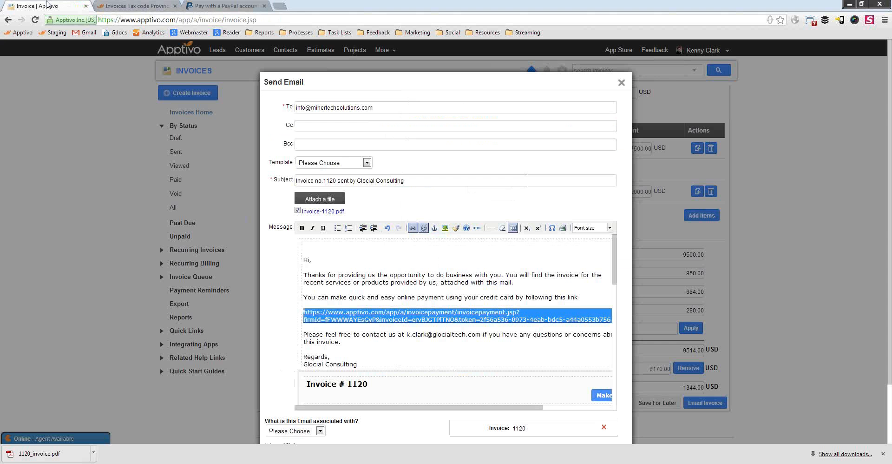
# Close the Send Email dialog and scroll up to invoice 1120's overview.
pyautogui.click(621, 83)
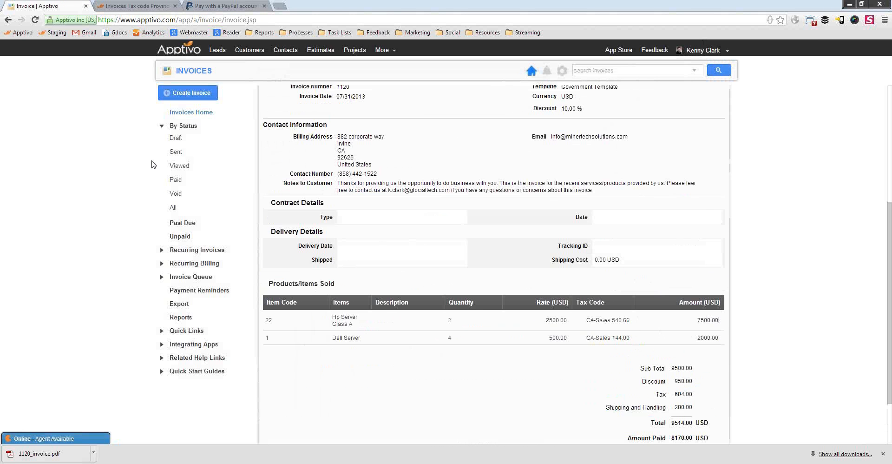
pyautogui.scroll(5, 444, 206)
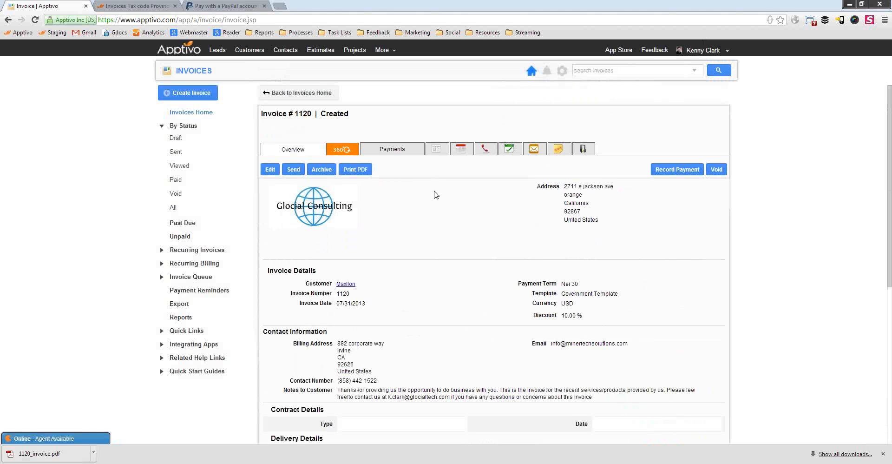
pyautogui.click(37, 453)
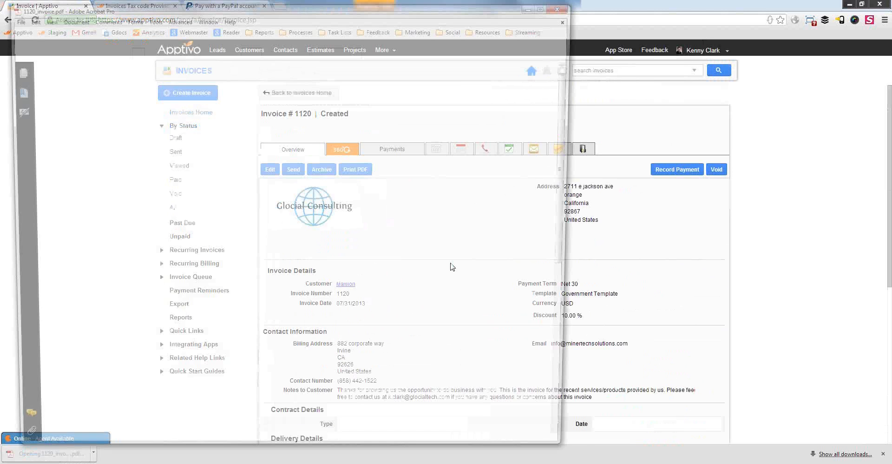
pyautogui.scroll(-10, 454, 178)
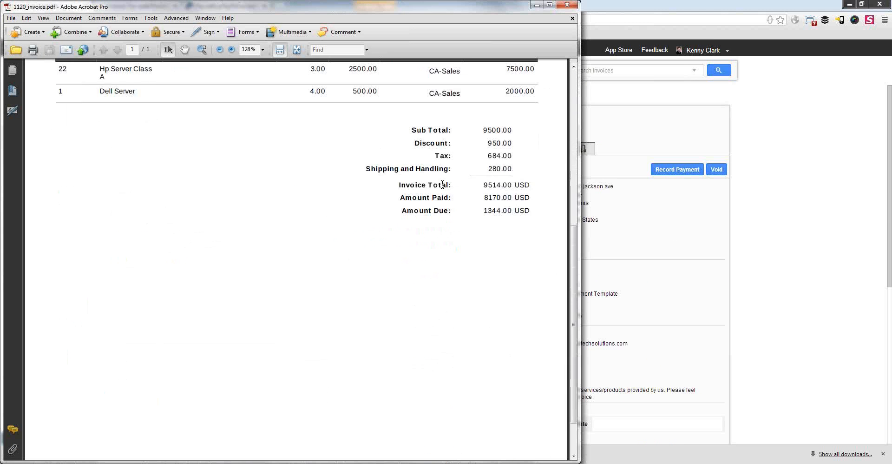
pyautogui.scroll(7, 451, 196)
pyautogui.scroll(-1, 449, 213)
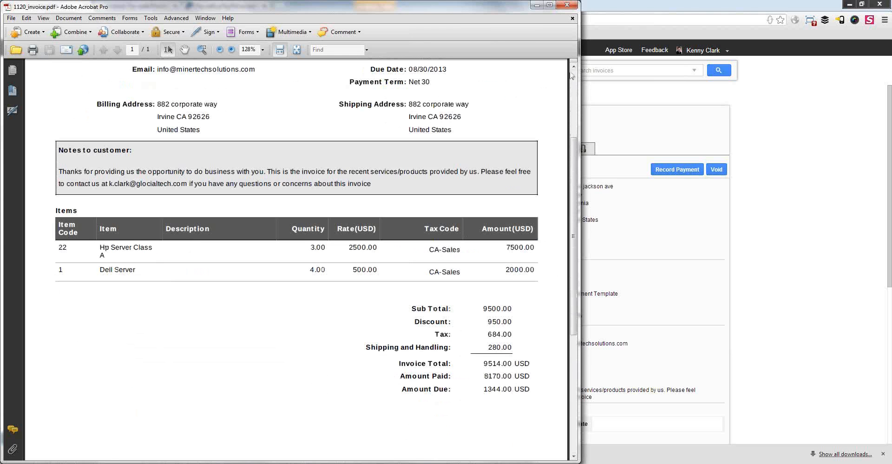
pyautogui.click(566, 4)
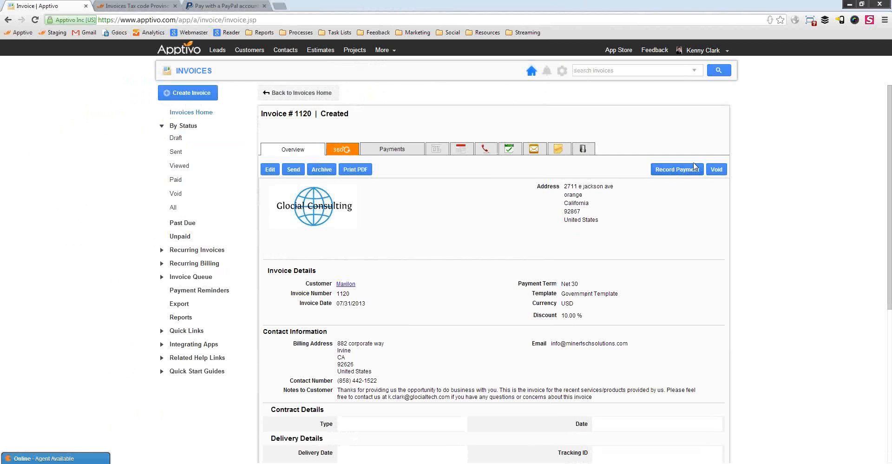
# Record a 500.00 USD check payment with a reference number, reducing the amount due to 844.00.
pyautogui.click(685, 174)
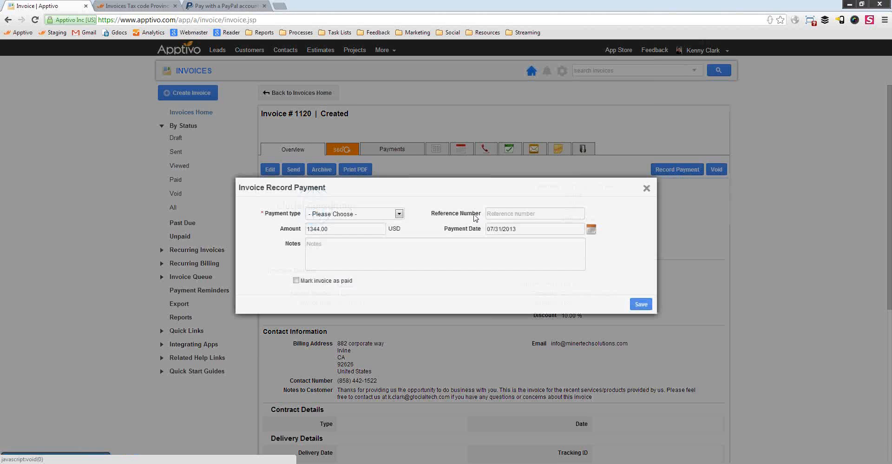
pyautogui.click(395, 214)
pyautogui.click(358, 231)
pyautogui.click(536, 213)
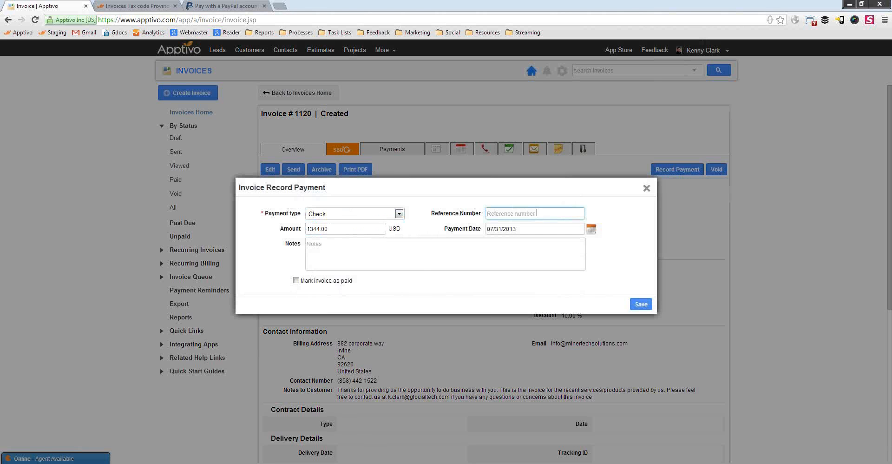
pyautogui.write('4451')
pyautogui.moveTo(335, 228); pyautogui.dragTo(300, 230)
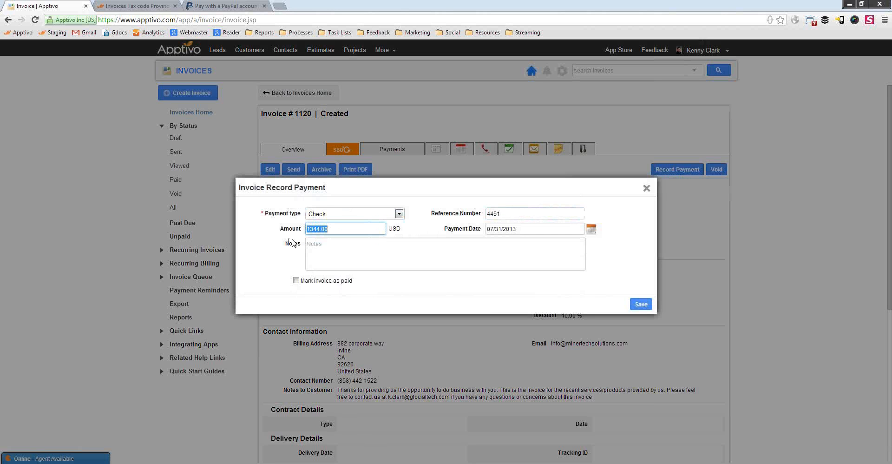
pyautogui.click(294, 241)
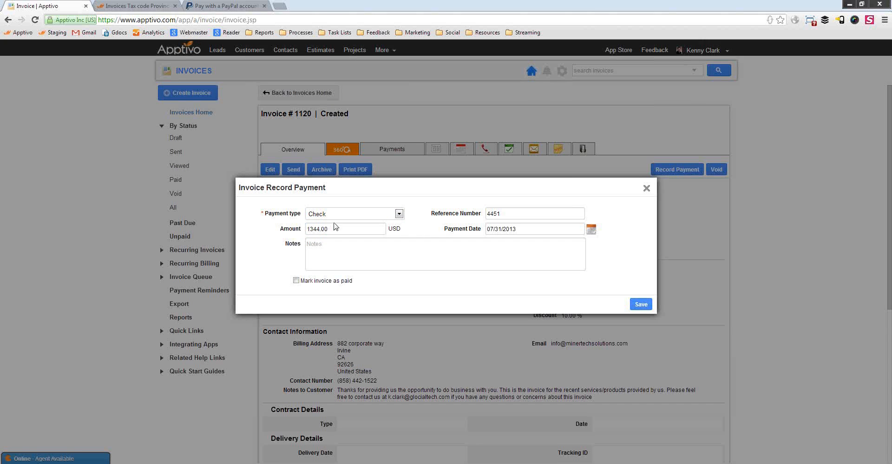
pyautogui.moveTo(333, 227); pyautogui.dragTo(268, 224)
pyautogui.write('5')
pyautogui.click(640, 305)
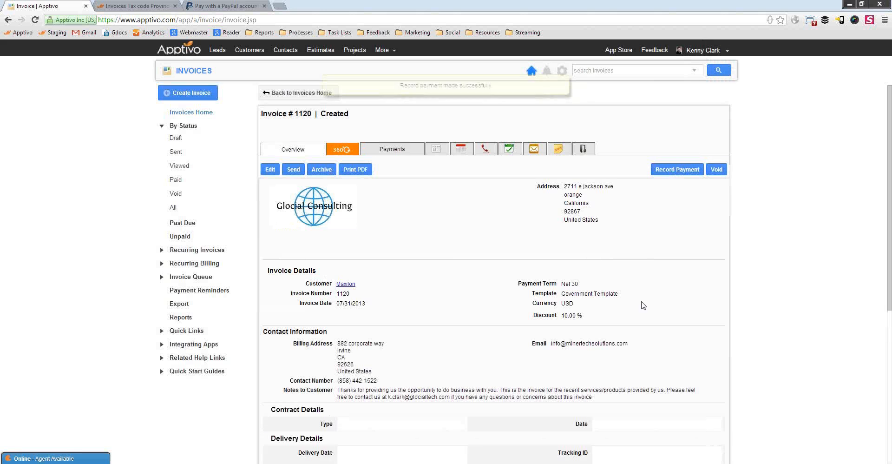
pyautogui.scroll(-2, 442, 236)
pyautogui.scroll(-3, 530, 288)
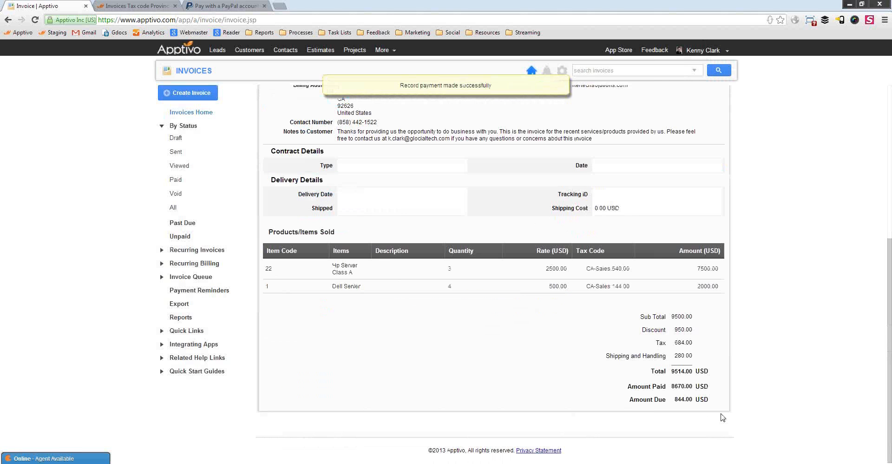
pyautogui.scroll(6, 527, 338)
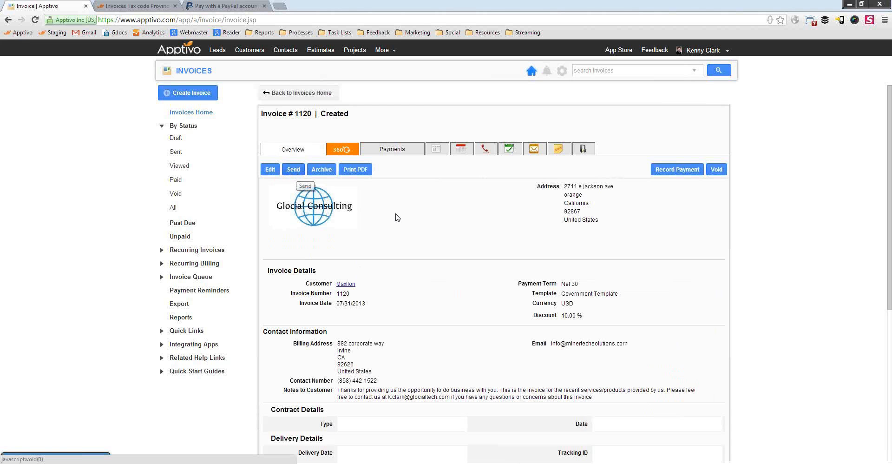
# Record the remaining 844.00 USD as a check payment with its reference number, marking invoice 1120 Paid.
pyautogui.click(677, 169)
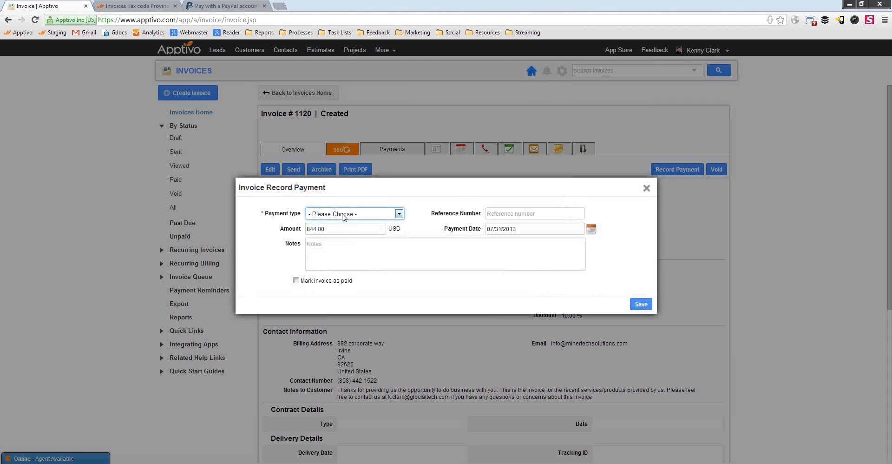
pyautogui.click(342, 213)
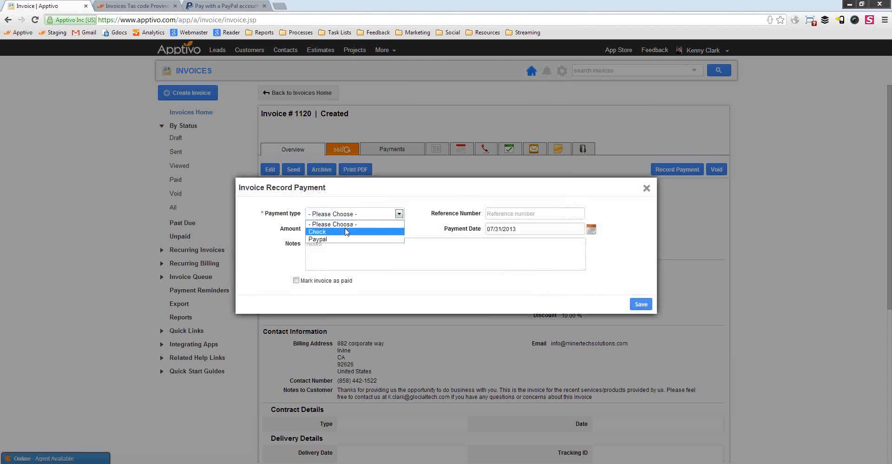
pyautogui.click(335, 233)
pyautogui.click(543, 214)
pyautogui.write('84')
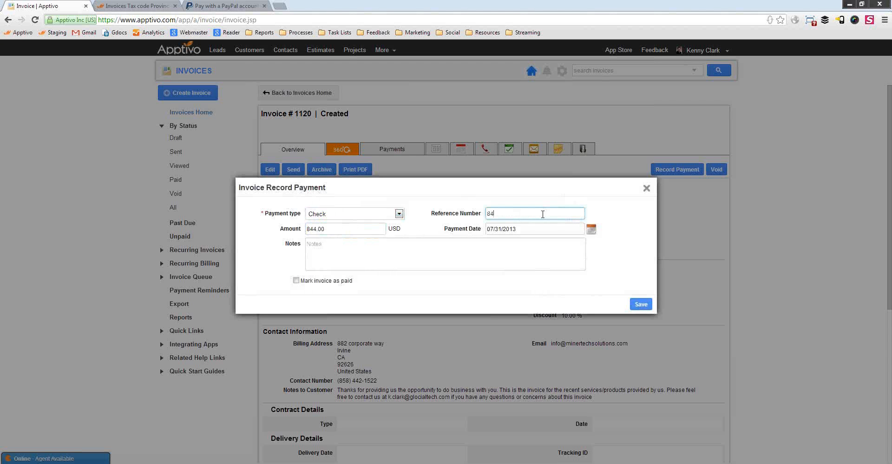
pyautogui.write('82')
pyautogui.doubleClick(322, 229)
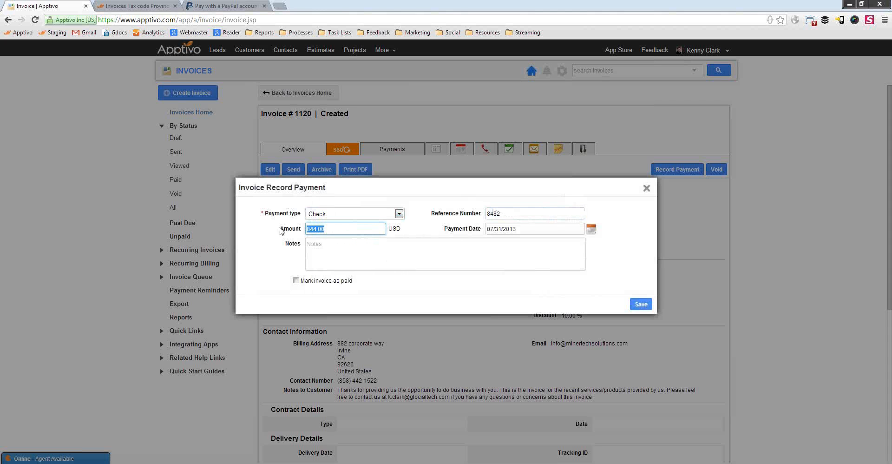
pyautogui.click(296, 280)
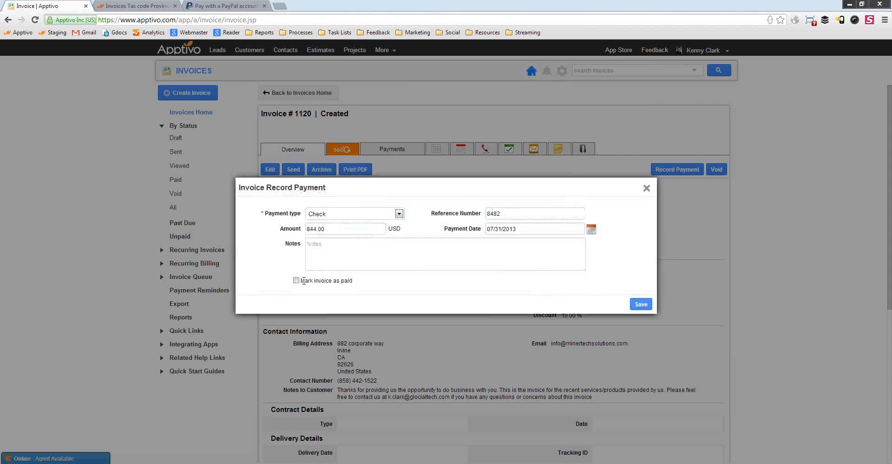
pyautogui.click(641, 304)
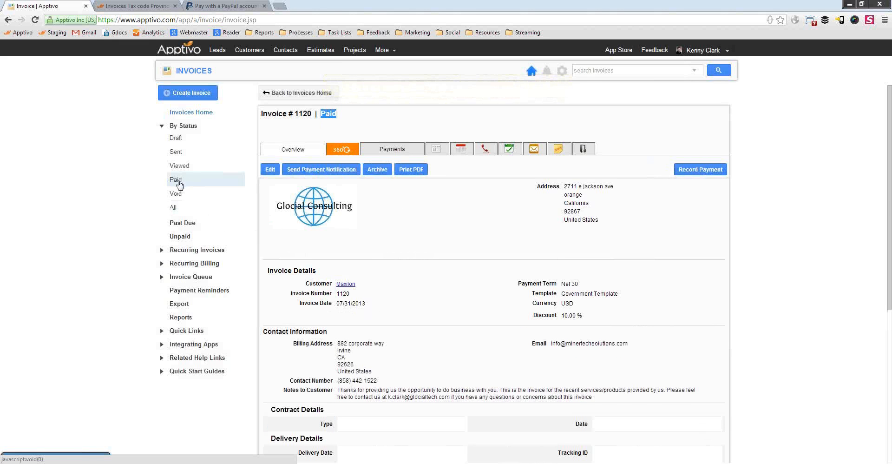
# Open the payment-received notification email and review its message confirming the received amount.
pyautogui.click(328, 170)
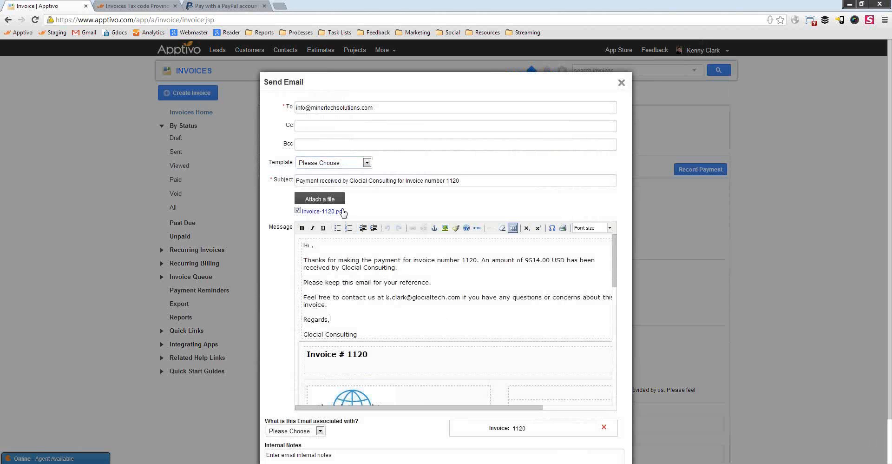
pyautogui.tripleClick(394, 318)
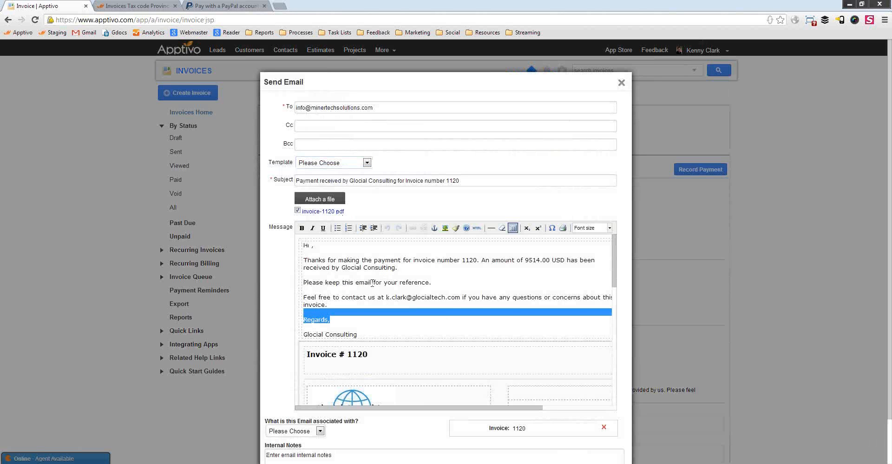
pyautogui.moveTo(372, 283); pyautogui.dragTo(358, 260)
pyautogui.click(442, 282)
pyautogui.moveTo(523, 260); pyautogui.dragTo(546, 260)
pyautogui.click(495, 277)
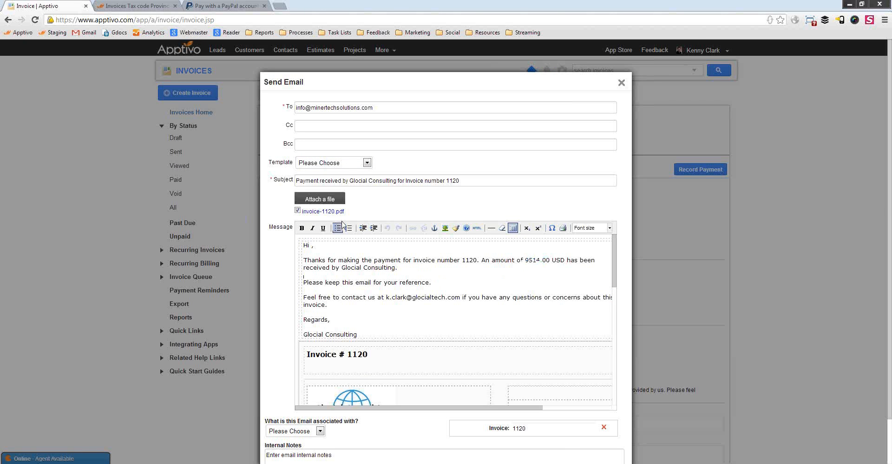
# Open the attached invoice-1120.pdf, confirm it shows PAID with 0.00 USD due, and close it.
pyautogui.click(339, 213)
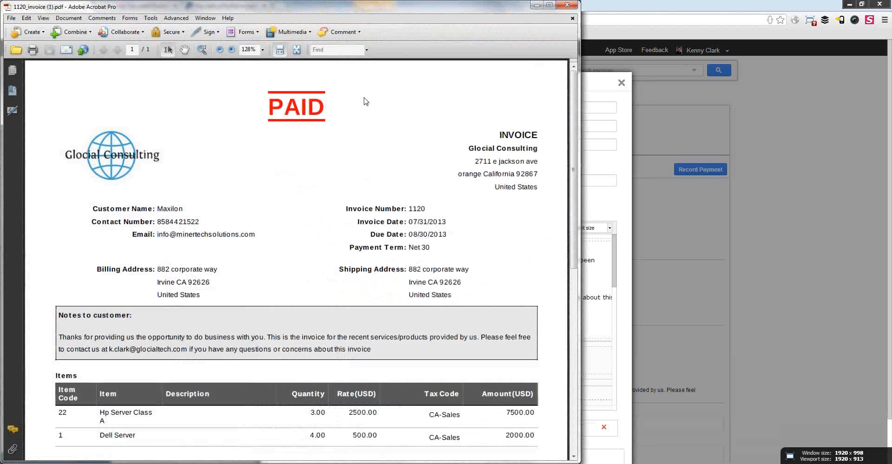
pyautogui.moveTo(362, 101); pyautogui.dragTo(403, 334)
pyautogui.click(403, 334)
pyautogui.scroll(-5, 492, 223)
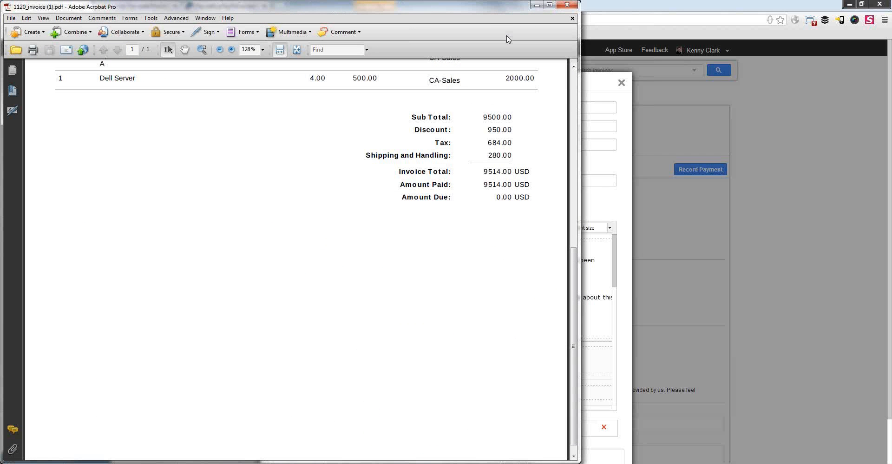
pyautogui.click(570, 7)
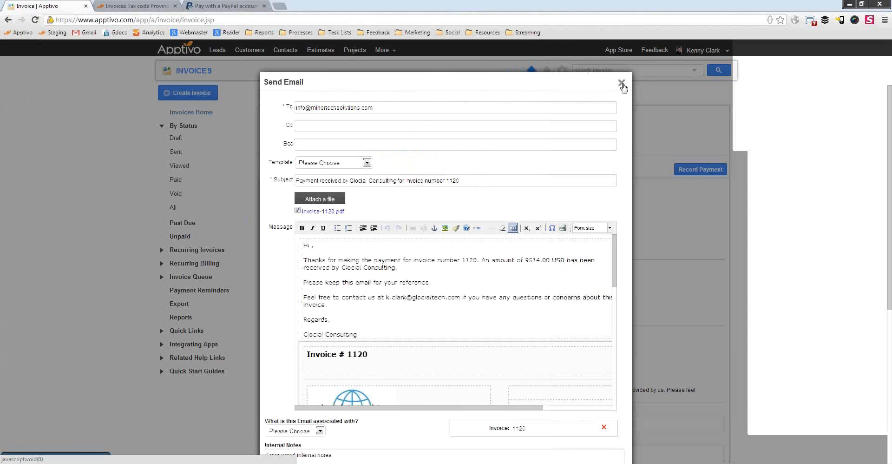
# Dismiss the payment notification email unsent, returning to invoice 1120's Paid overview.
pyautogui.click(621, 84)
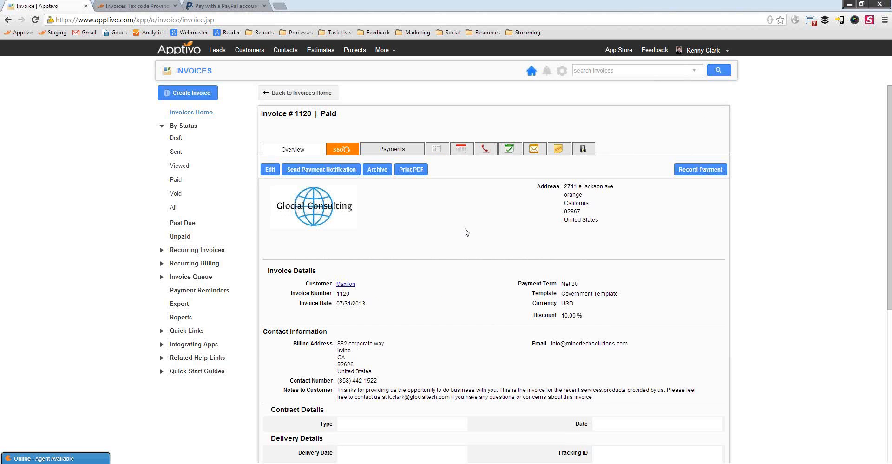
# Open customer Maxilon's record and look over its phone and fax contact details.
pyautogui.click(351, 284)
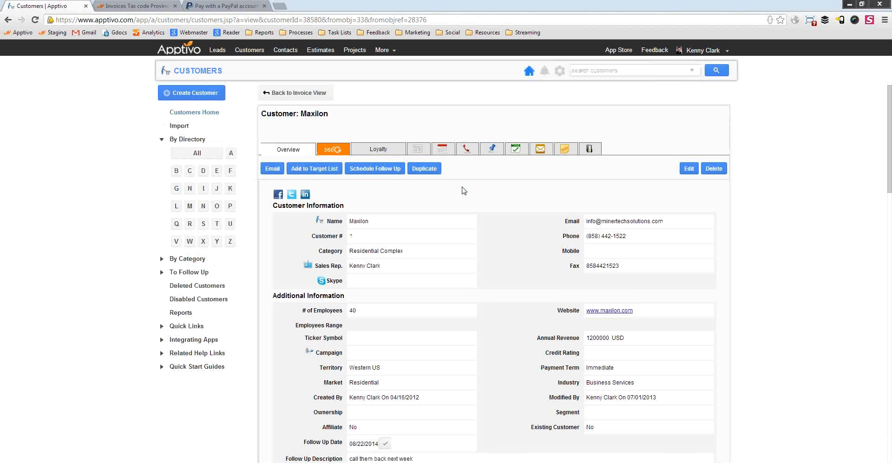
pyautogui.moveTo(612, 266); pyautogui.dragTo(599, 265)
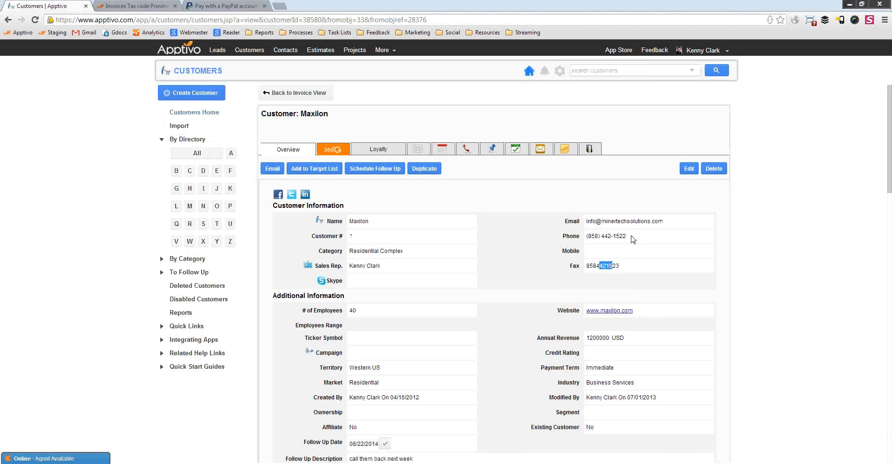
pyautogui.moveTo(629, 237); pyautogui.dragTo(593, 233)
pyautogui.click(632, 239)
# Scroll through Maxilon's news feed showing the 844.00, 500.00 and 8170.00 USD payments on invoice 1120.
pyautogui.click(418, 150)
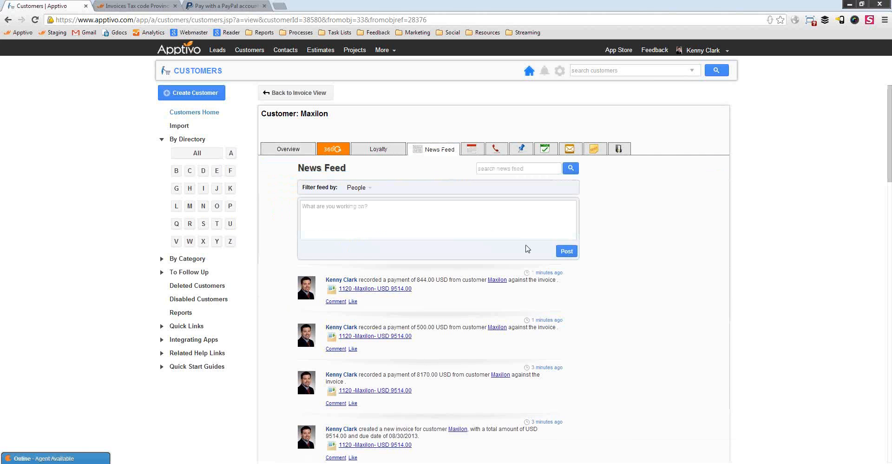
pyautogui.scroll(-15, 527, 248)
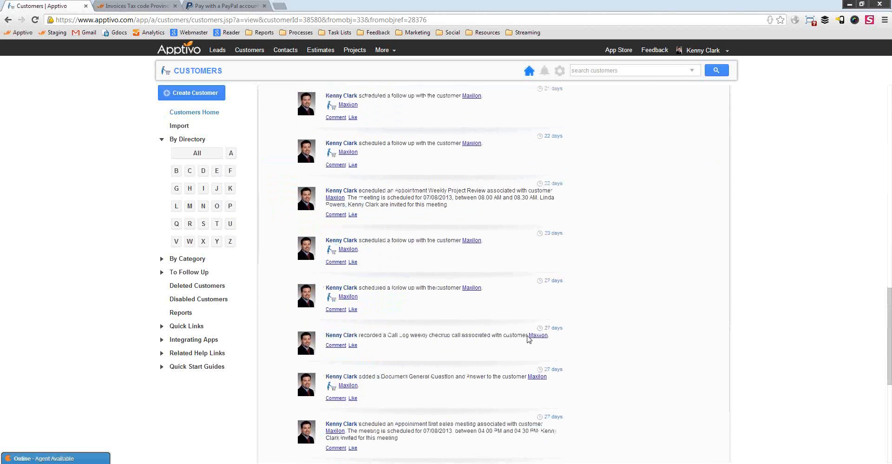
pyautogui.scroll(9, 405, 331)
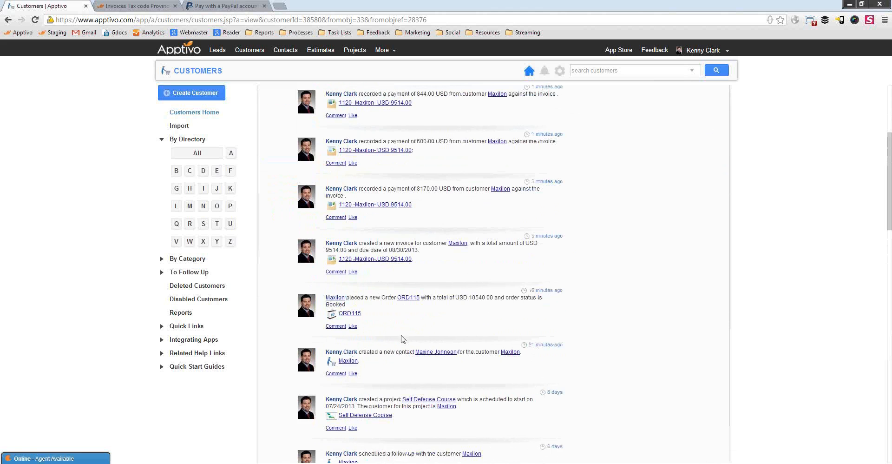
pyautogui.scroll(-3, 398, 338)
pyautogui.scroll(-2, 335, 172)
pyautogui.scroll(1, 385, 320)
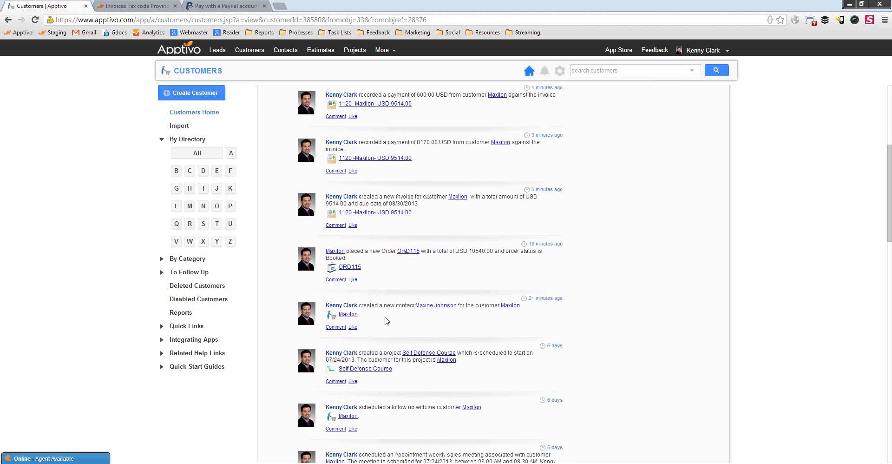
pyautogui.scroll(4, 385, 316)
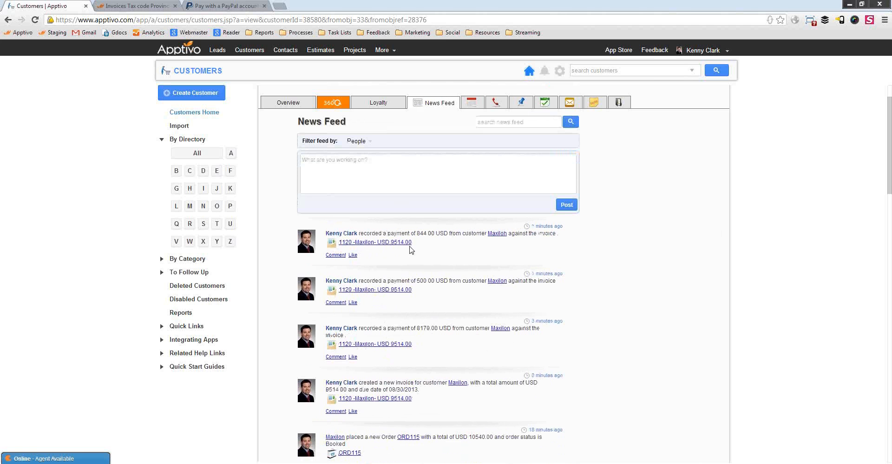
pyautogui.scroll(1, 460, 346)
pyautogui.scroll(-4, 434, 350)
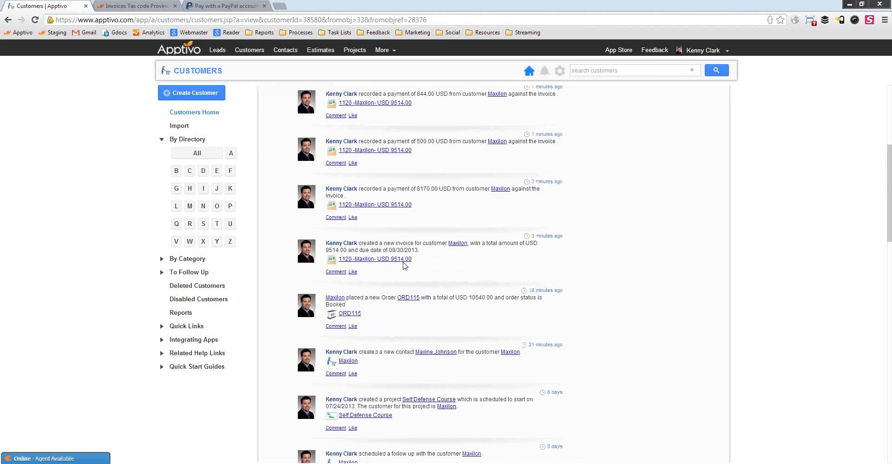
pyautogui.scroll(-3, 404, 264)
pyautogui.scroll(7, 409, 265)
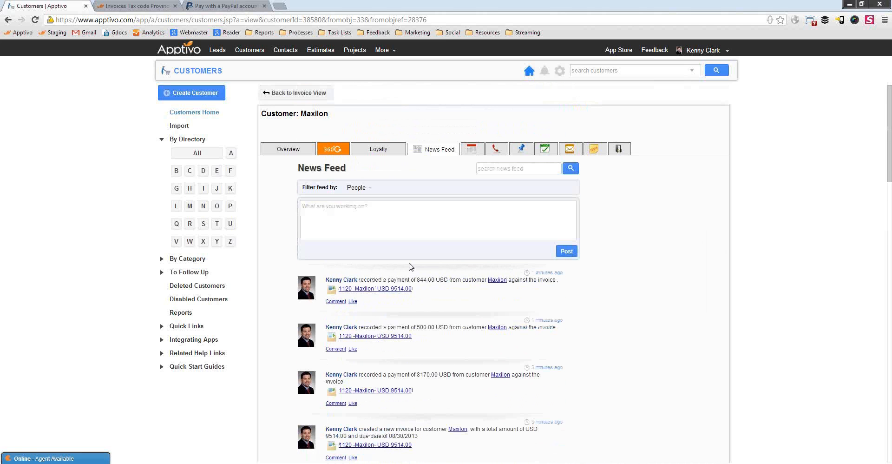
# Open Maxilon's 360° view and list their orders, highlighting the ORD115 total.
pyautogui.click(337, 152)
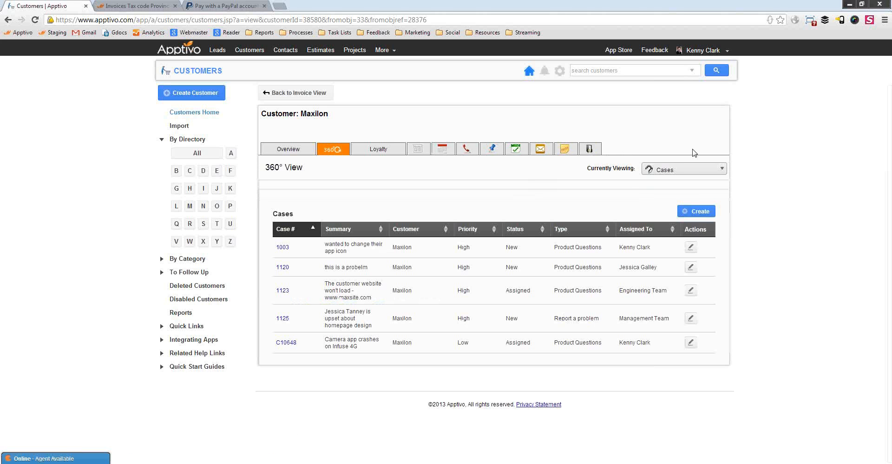
pyautogui.click(665, 169)
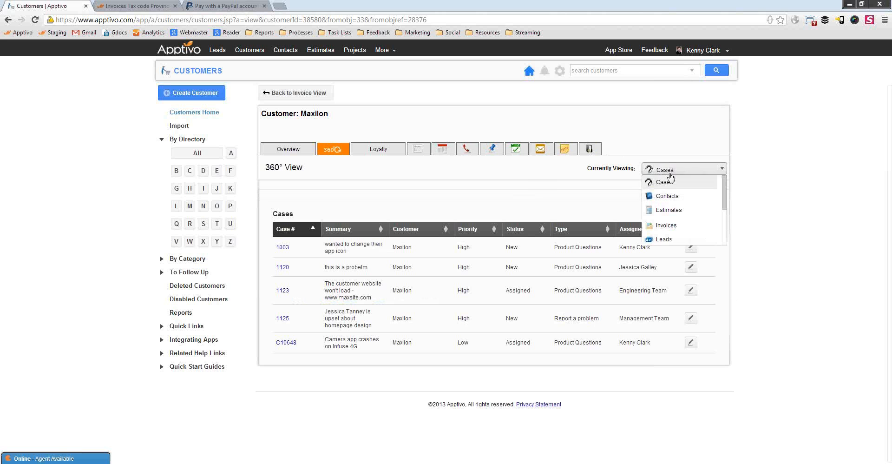
pyautogui.scroll(-1, 669, 209)
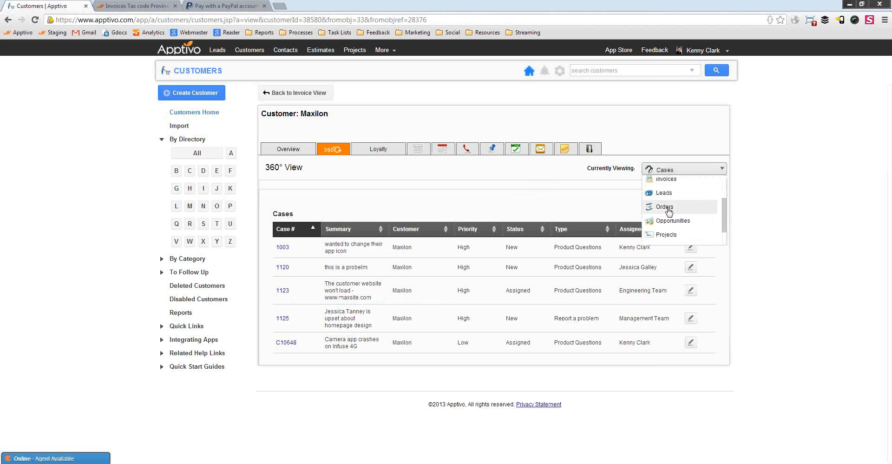
pyautogui.click(665, 207)
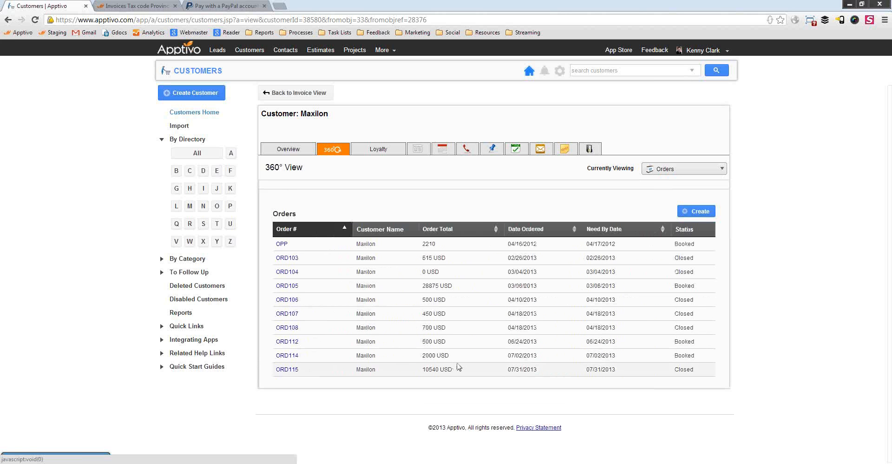
pyautogui.moveTo(423, 369); pyautogui.dragTo(449, 369)
pyautogui.click(520, 382)
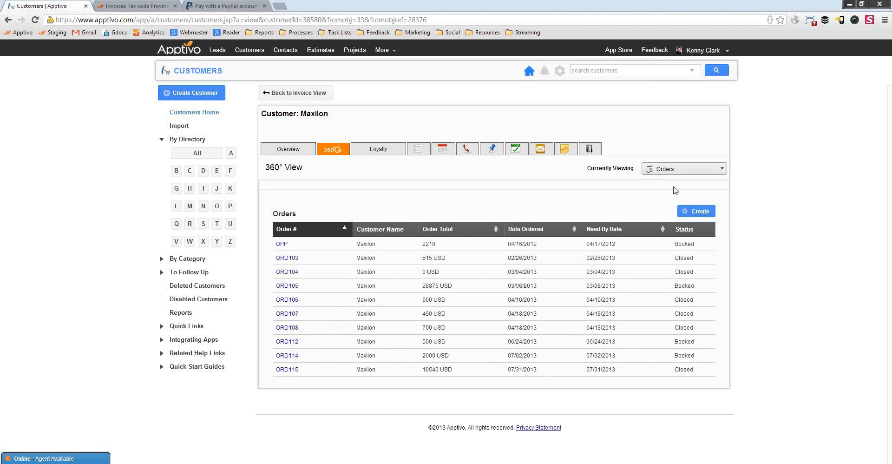
# Switch the 360° view to show Maxilon's invoices.
pyautogui.click(681, 169)
pyautogui.scroll(-2, 673, 214)
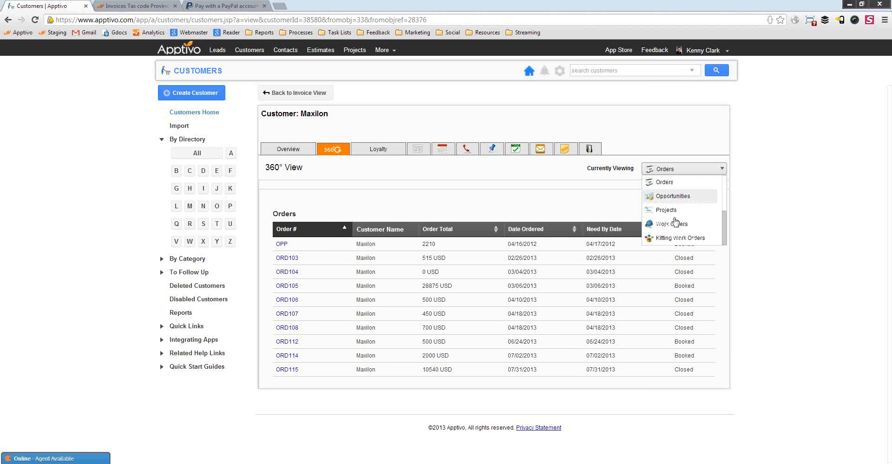
pyautogui.scroll(3, 672, 205)
pyautogui.click(671, 200)
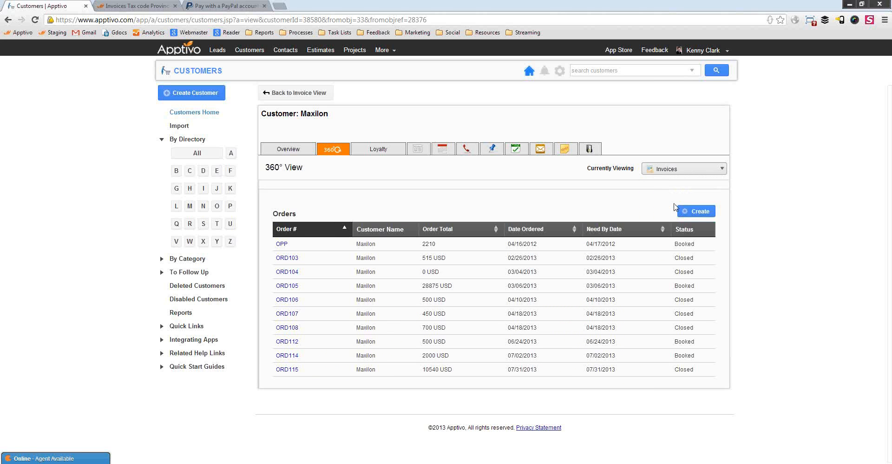
# Review Maxilon's opportunities, then switch the 360° view back to Orders.
pyautogui.click(661, 170)
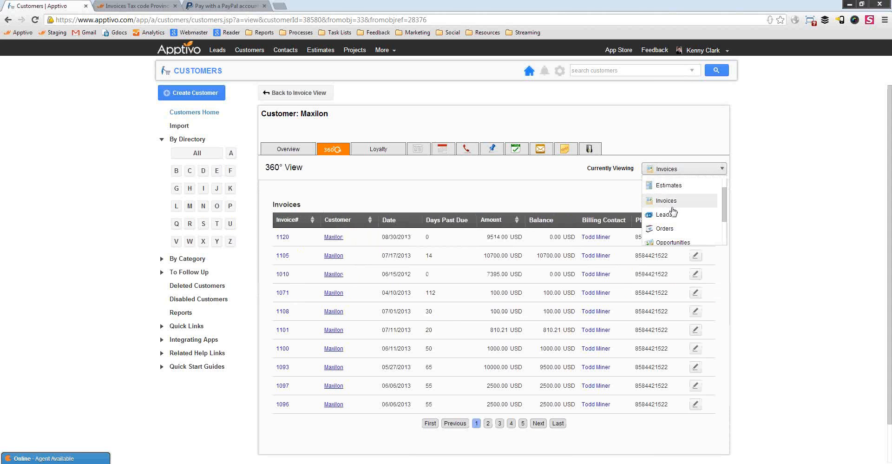
pyautogui.scroll(2, 678, 211)
pyautogui.scroll(-3, 673, 214)
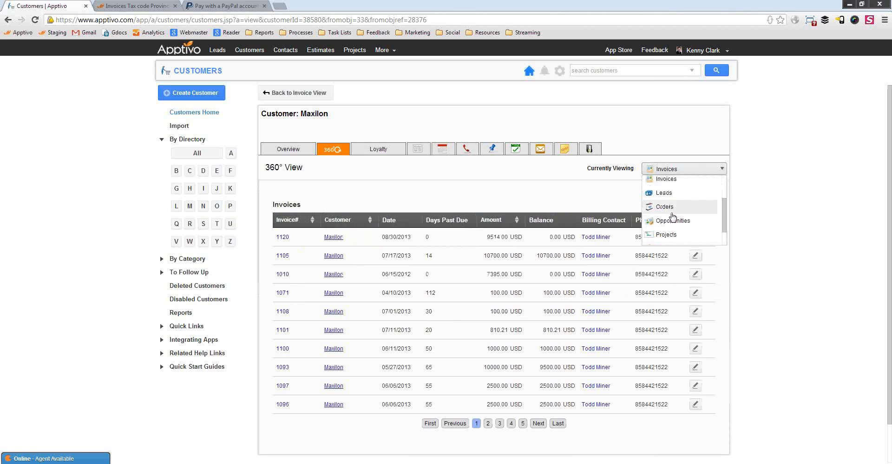
pyautogui.click(674, 203)
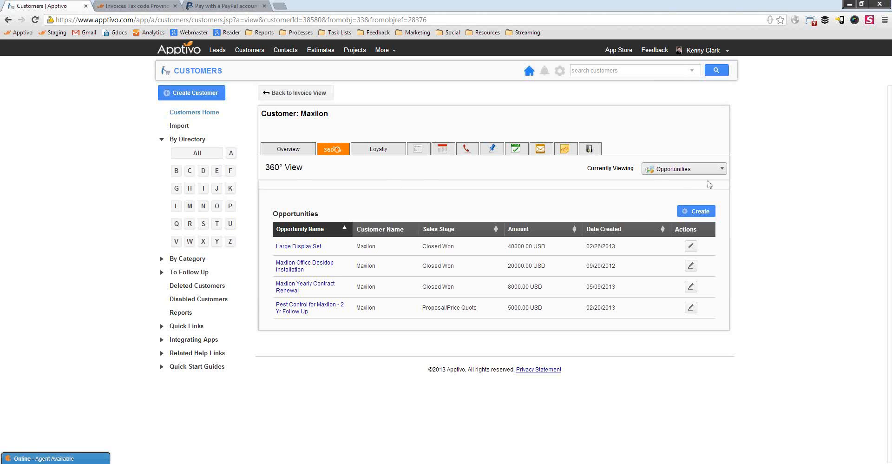
pyautogui.click(674, 173)
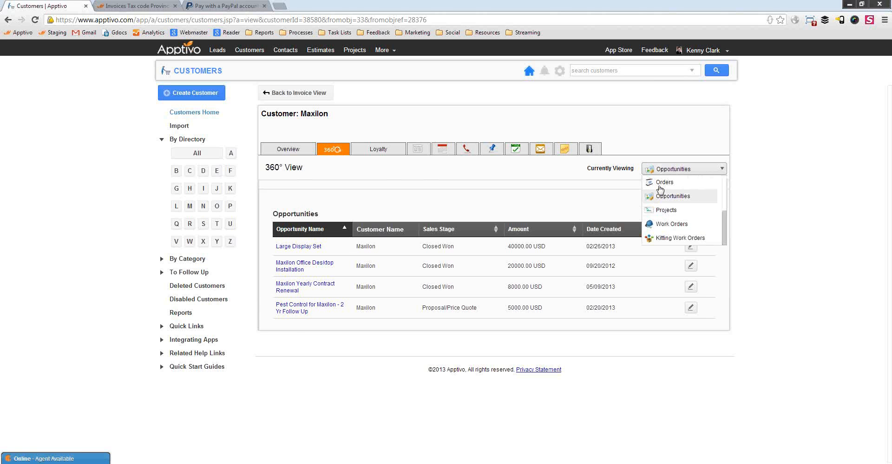
pyautogui.click(666, 182)
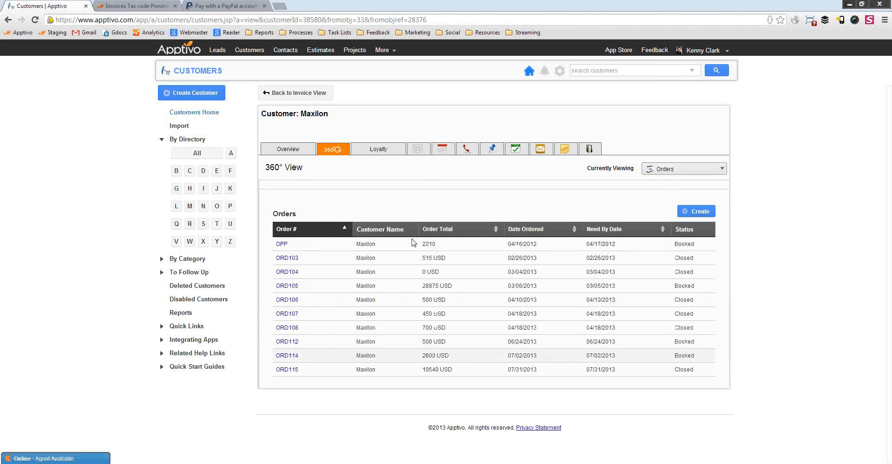
# Open a Create Order form prefilled with customer Maxilon, then show the Thank You slide.
pyautogui.click(693, 212)
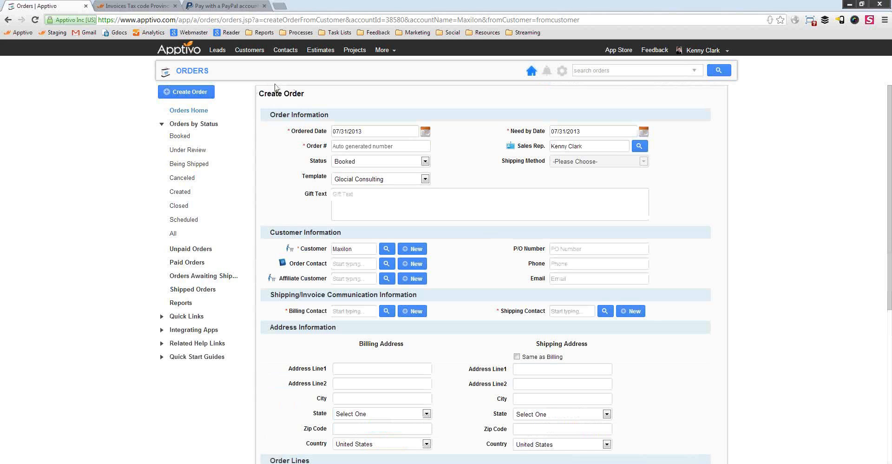
pyautogui.moveTo(354, 249); pyautogui.dragTo(337, 250)
pyautogui.click(454, 175)
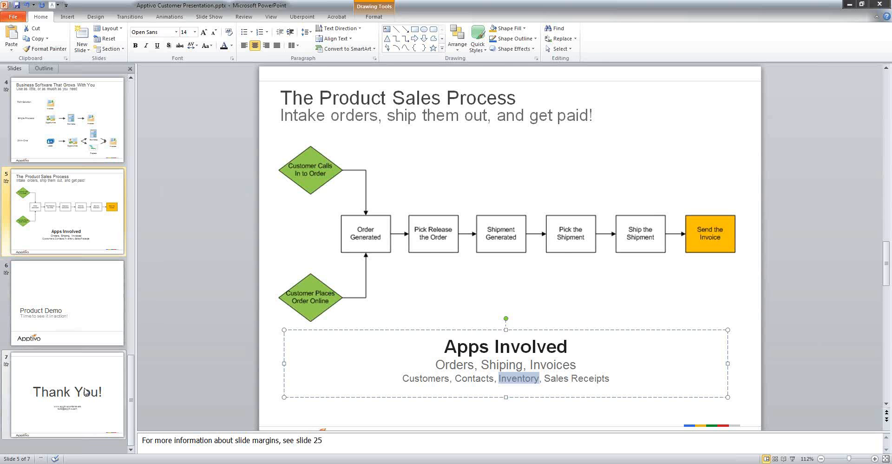
pyautogui.click(88, 391)
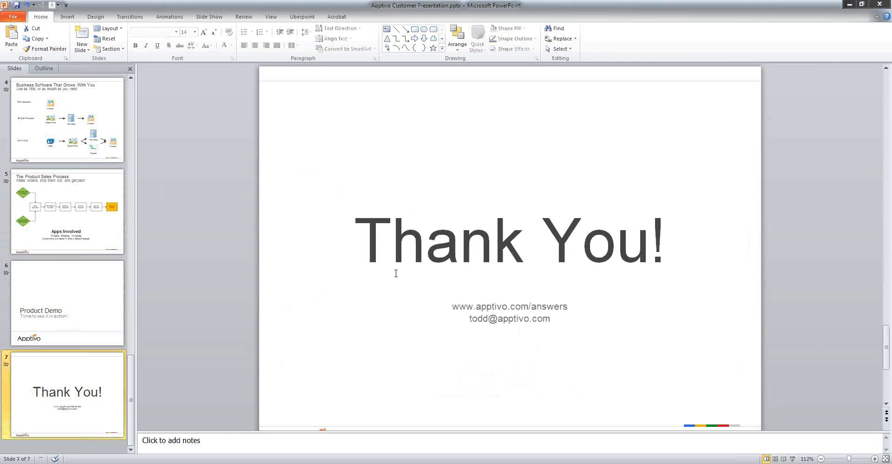
pyautogui.click(549, 317)
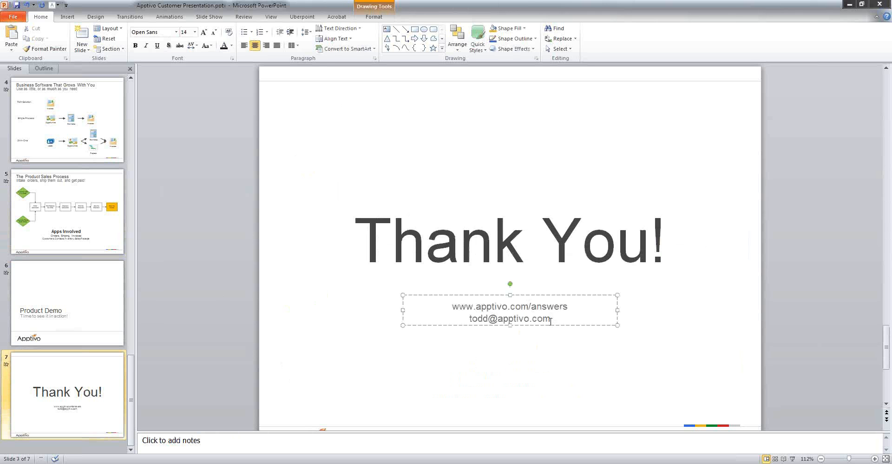
pyautogui.moveTo(550, 320); pyautogui.dragTo(469, 320)
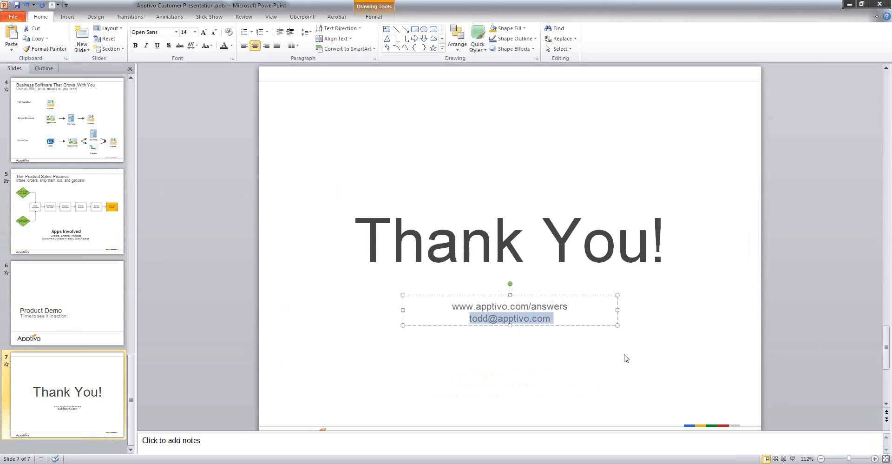
pyautogui.click(546, 362)
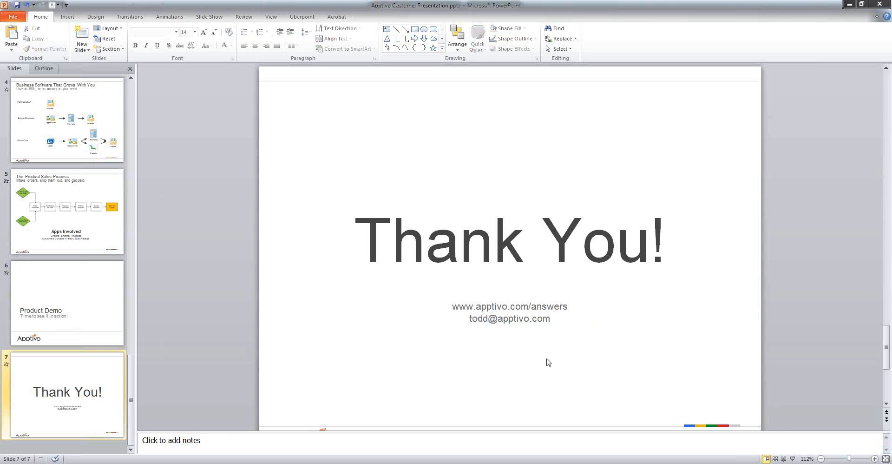
pyautogui.click(547, 306)
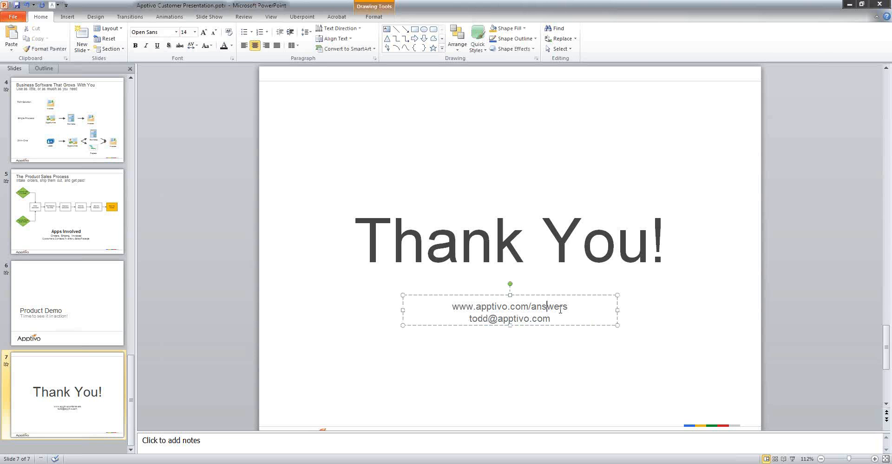
pyautogui.moveTo(568, 307); pyautogui.dragTo(452, 307)
pyautogui.hotkey('ctrl', 'c')
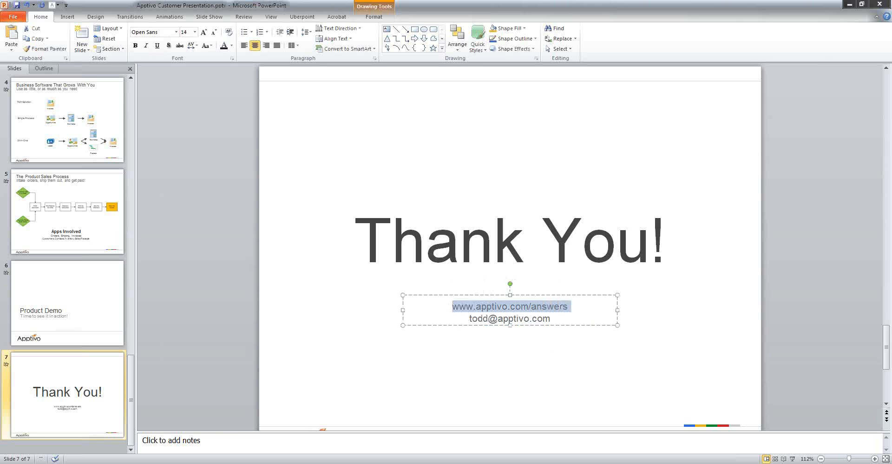
pyautogui.hotkey('alt', 'Tab')
pyautogui.hotkey('ctrl', 't')
# Load Apptivo Answers and search it for 'product sales process'.
pyautogui.hotkey('ctrl', 'v')
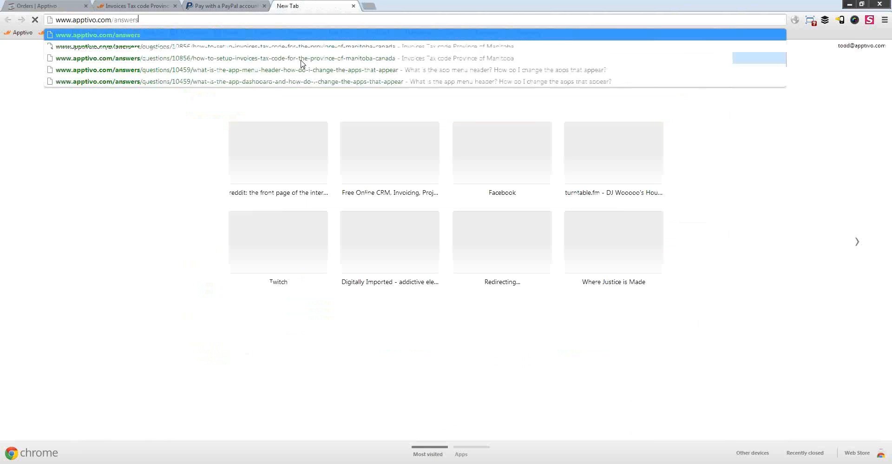
pyautogui.press('Return')
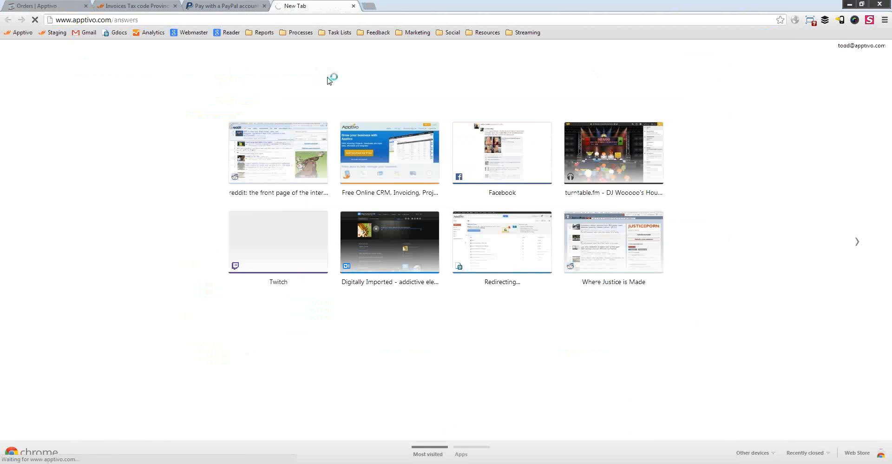
pyautogui.scroll(-1, 494, 268)
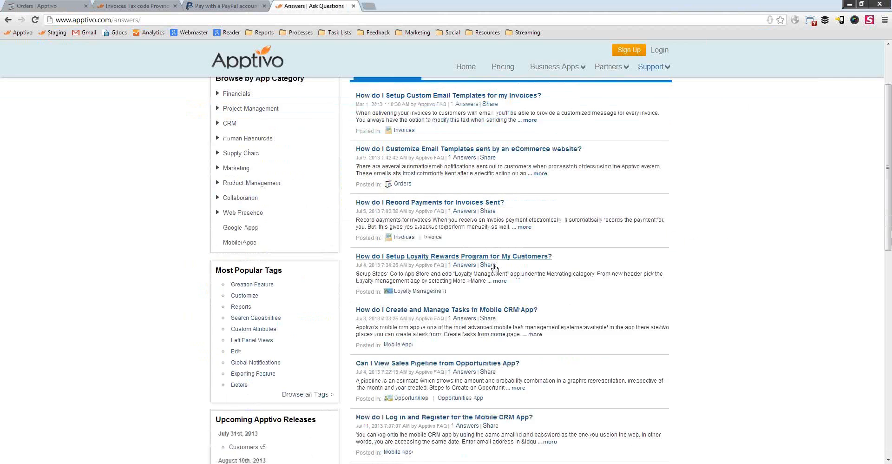
pyautogui.scroll(1, 494, 268)
pyautogui.click(485, 92)
pyautogui.write('p')
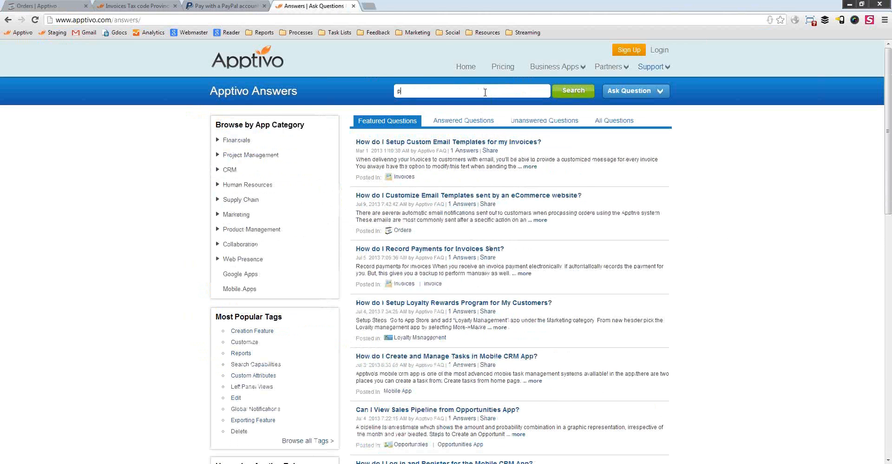
pyautogui.write('roduct sales proces')
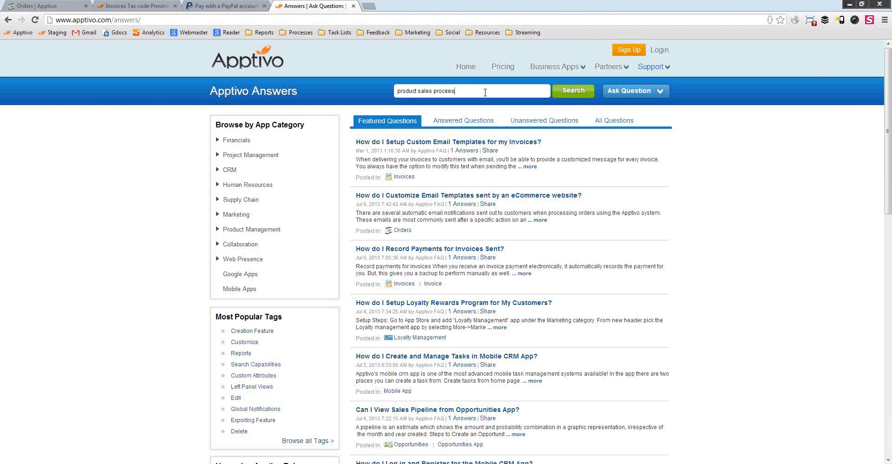
pyautogui.press('Return')
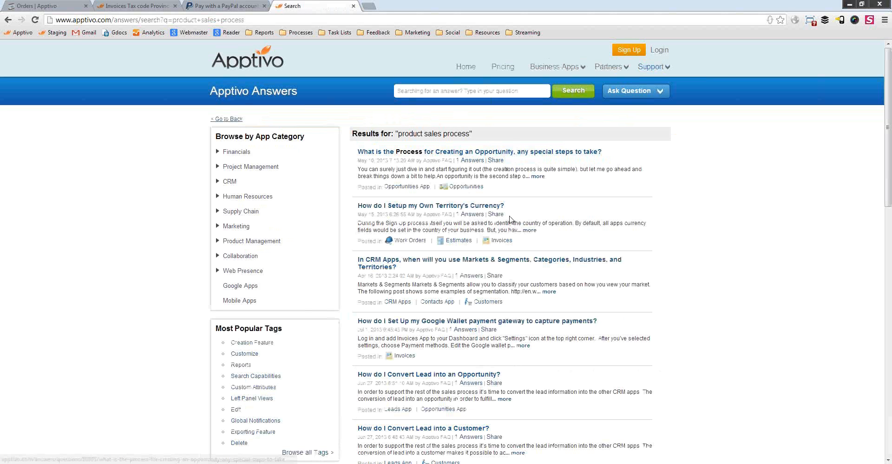
# Web-search 'implementing a product sales process with apptivo', open the post, and return to the order.
pyautogui.scroll(-12, 511, 284)
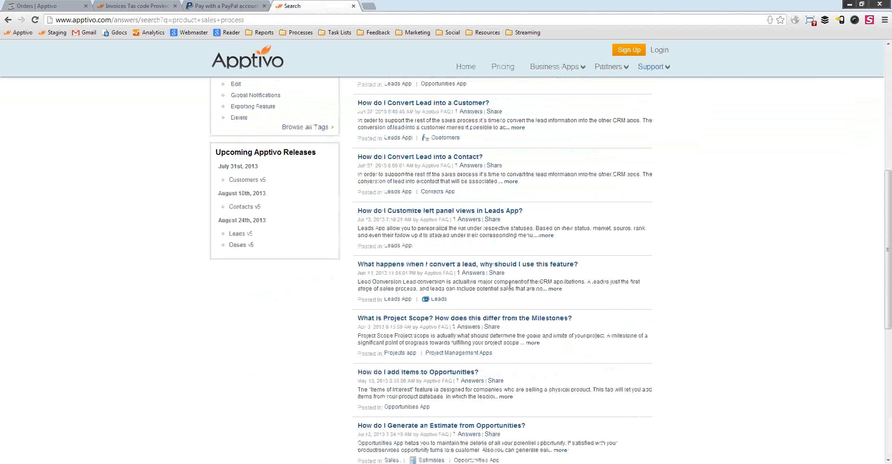
pyautogui.click(302, 21)
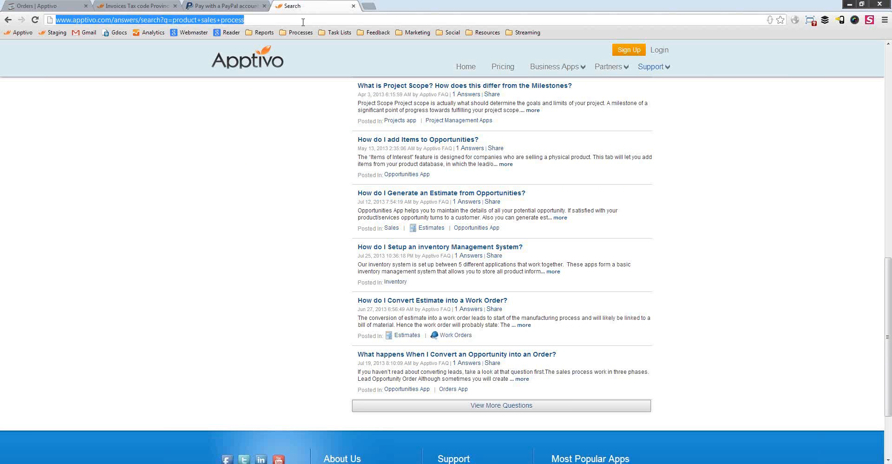
pyautogui.write('impl')
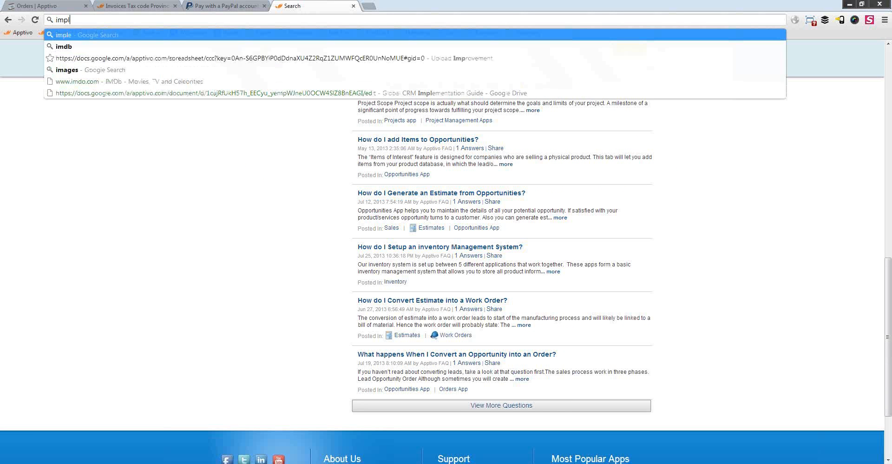
pyautogui.write('ementing a product s')
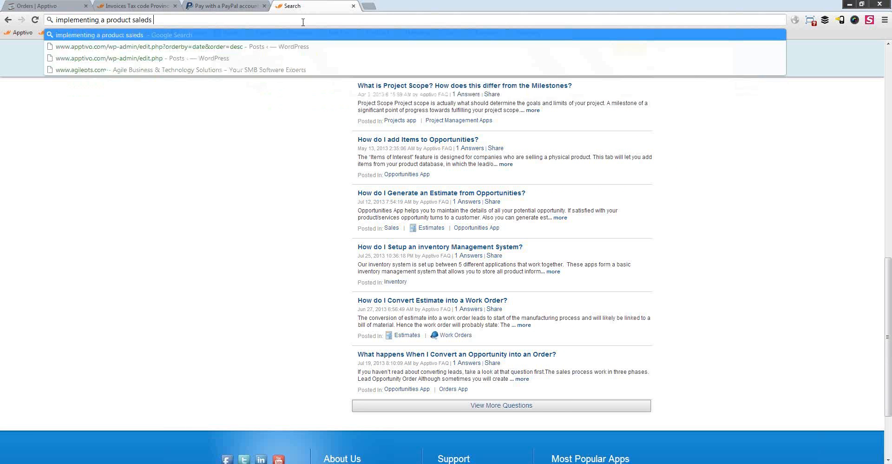
pyautogui.write('ales process with apptivo')
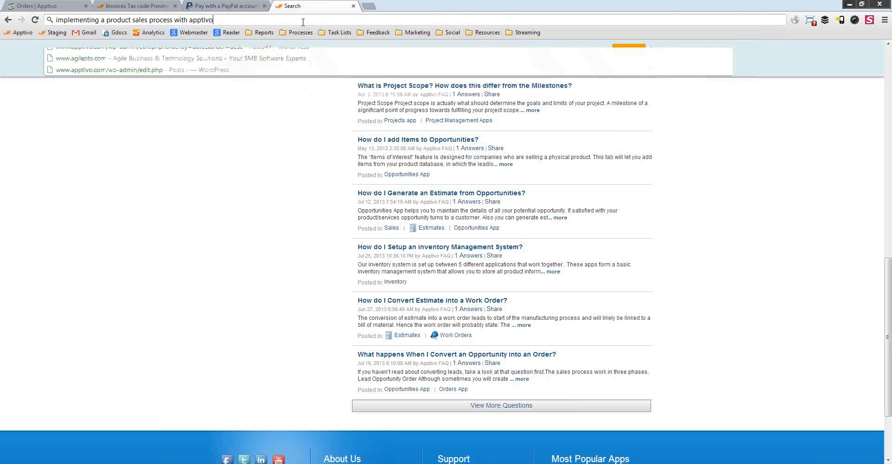
pyautogui.press('Return')
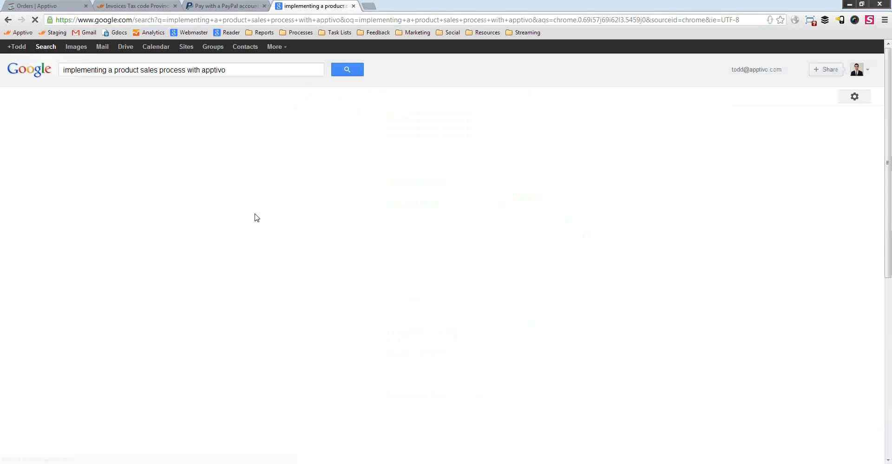
pyautogui.click(202, 126)
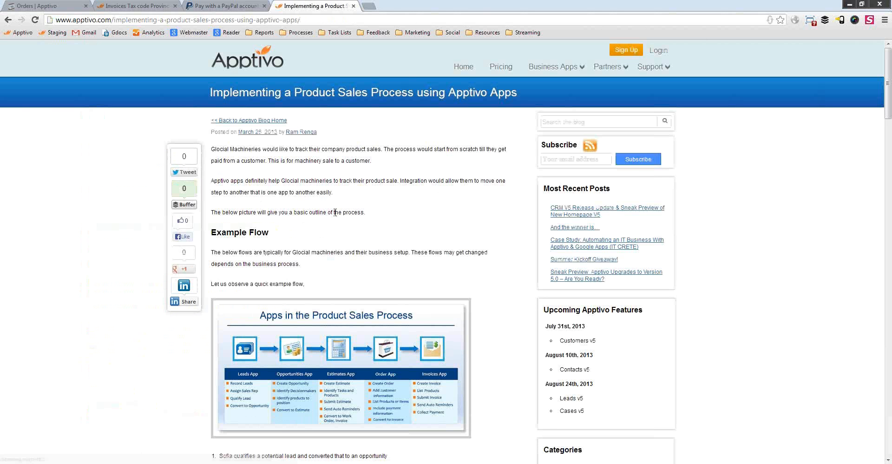
pyautogui.scroll(-2, 370, 222)
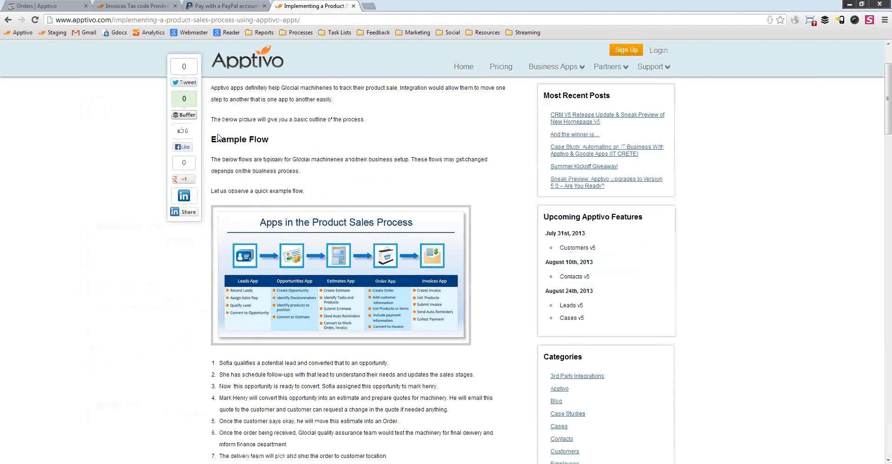
pyautogui.click(48, 5)
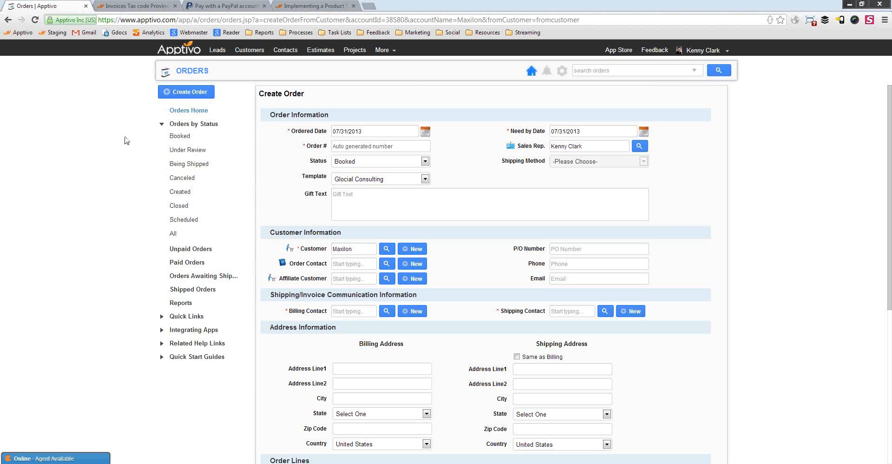
# Open the live support chat panel and show the Unpaid Orders list.
pyautogui.click(65, 459)
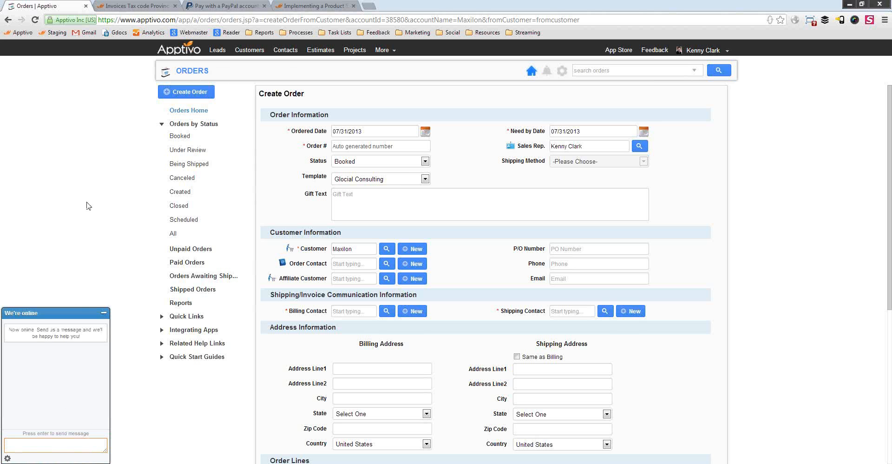
pyautogui.click(125, 247)
pyautogui.click(176, 250)
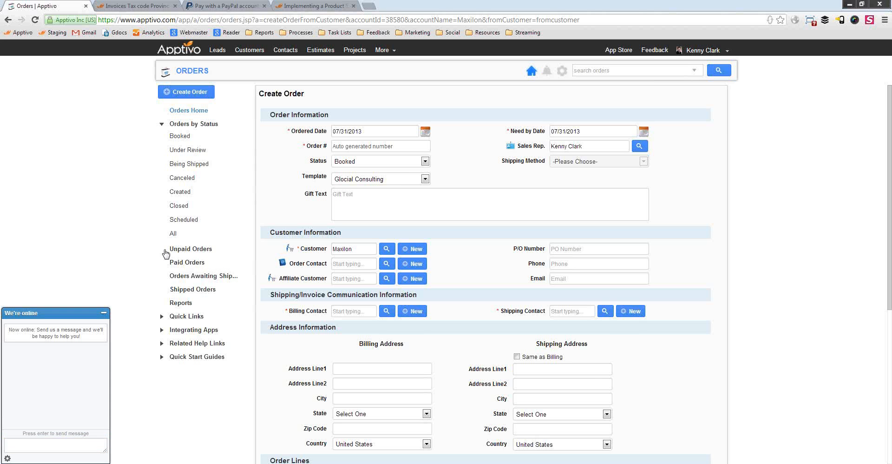